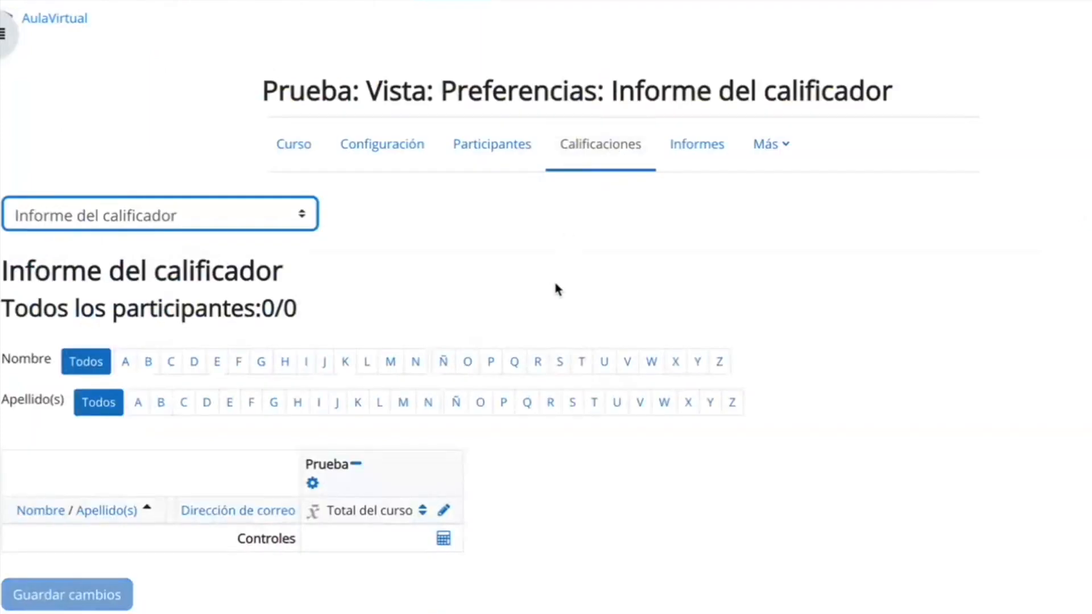
# Switch the course gradebook from the grader report to Configuración Calificaciones.
pyautogui.scroll(-2, 543, 576)
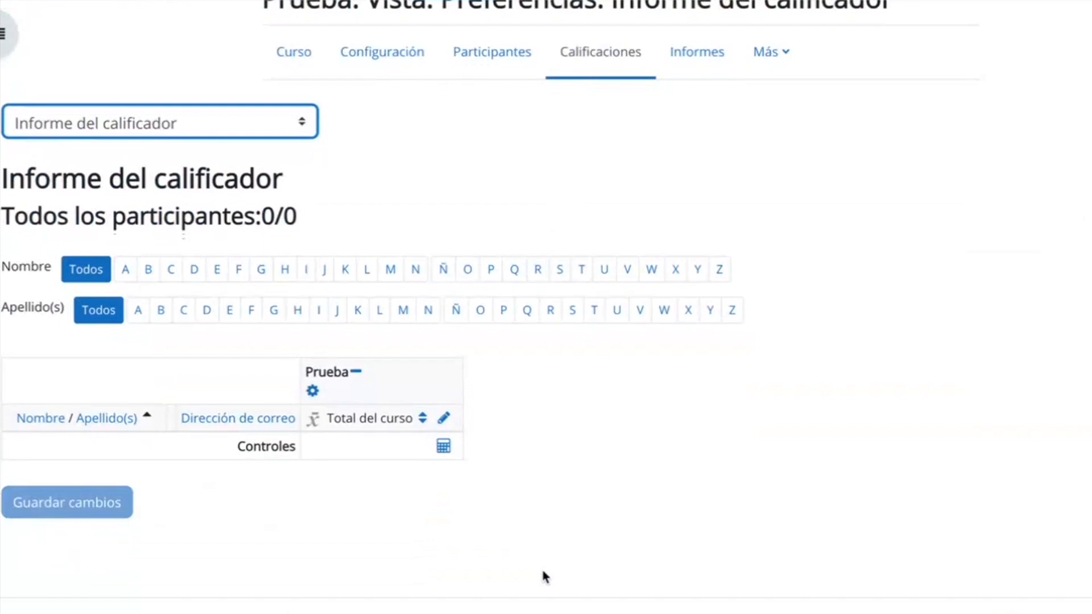
pyautogui.scroll(2, 541, 566)
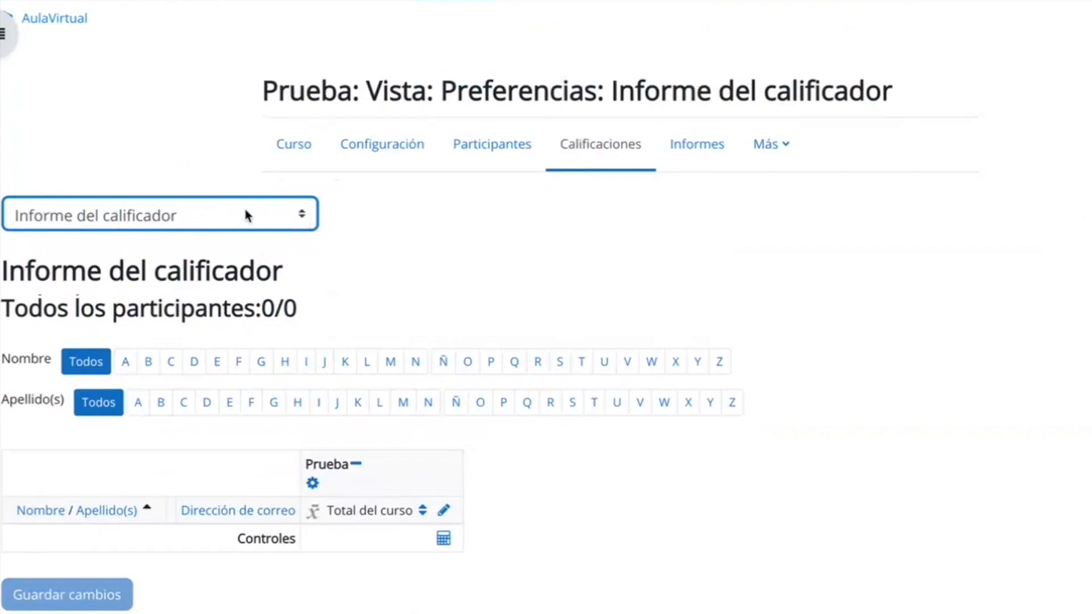
pyautogui.click(301, 221)
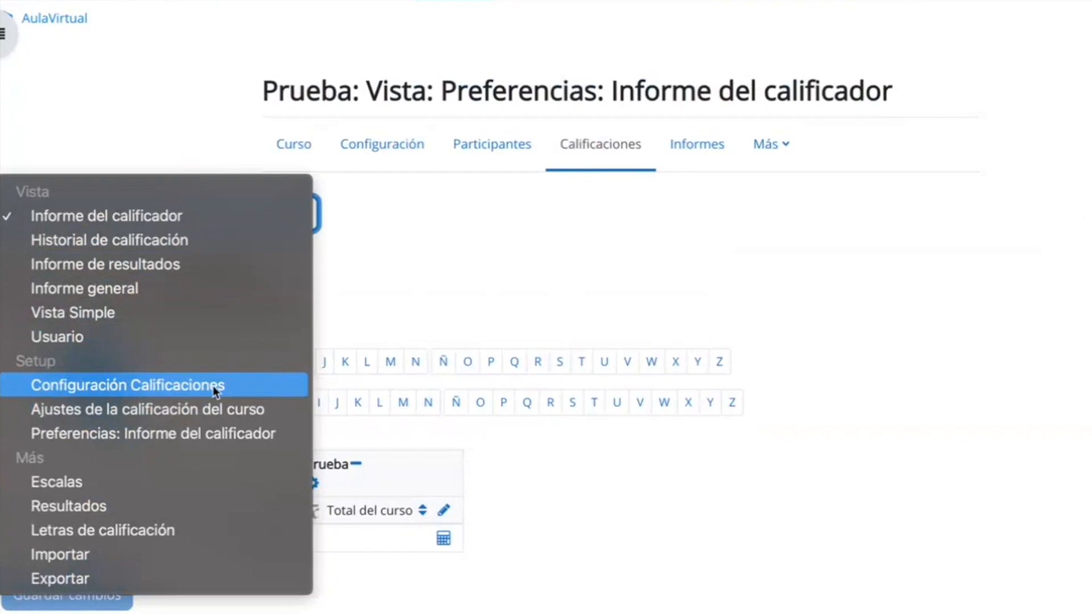
pyautogui.click(239, 385)
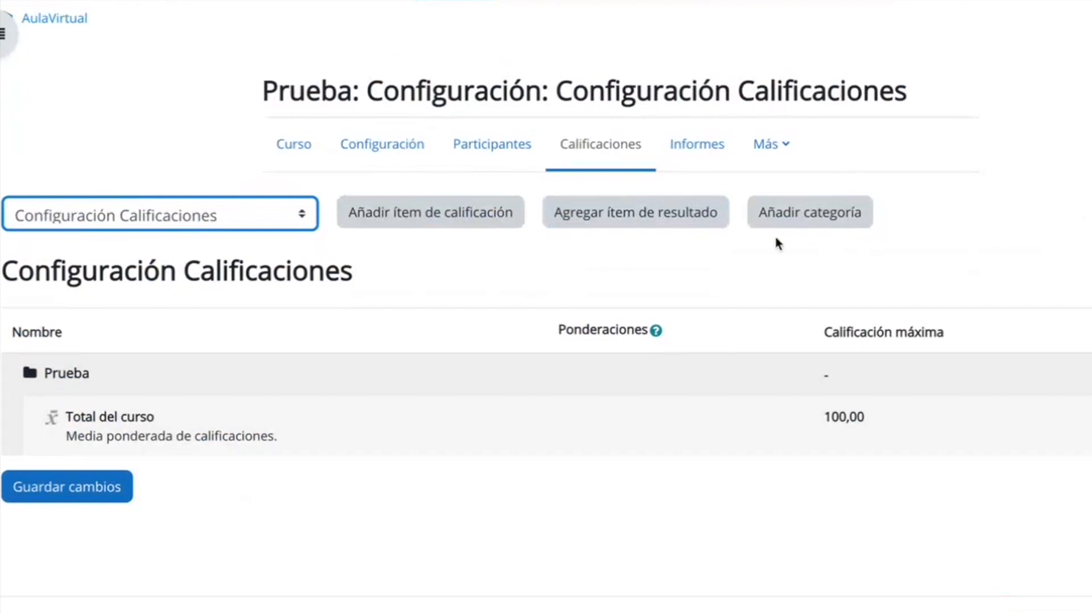
# Start a new grade category named "1 trim" with Media ponderada de calificaciones as its total calculation.
pyautogui.click(821, 215)
pyautogui.click(336, 344)
pyautogui.write('1 trim')
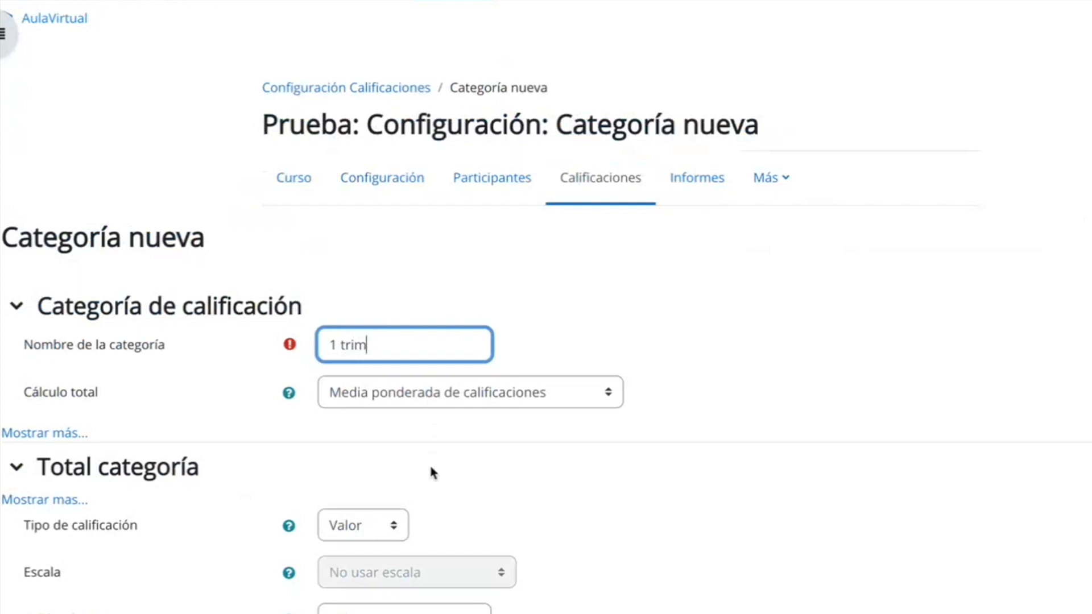
pyautogui.scroll(-2, 429, 462)
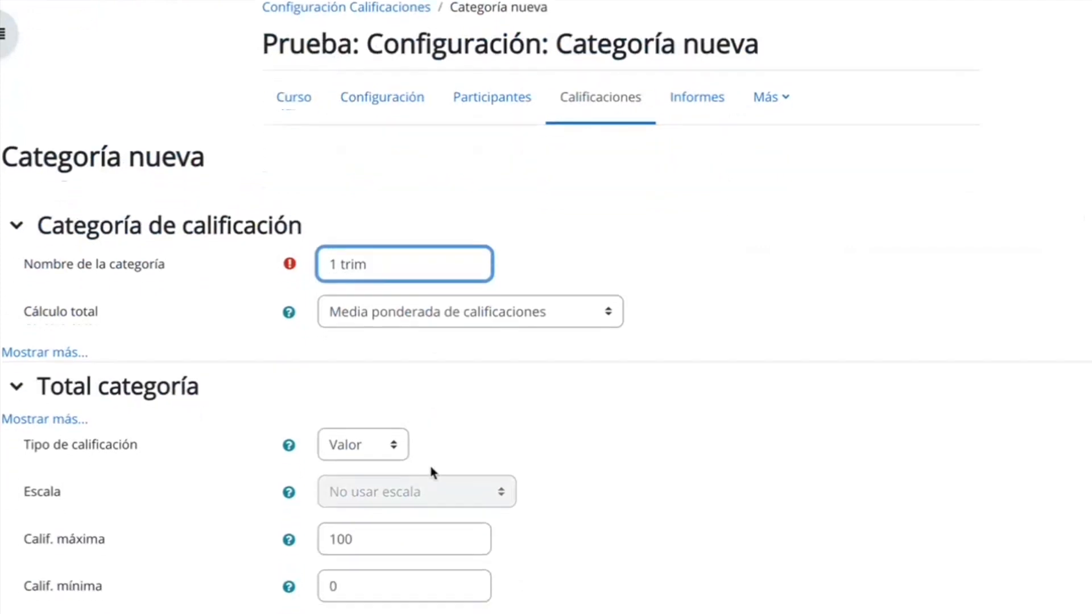
pyautogui.click(439, 292)
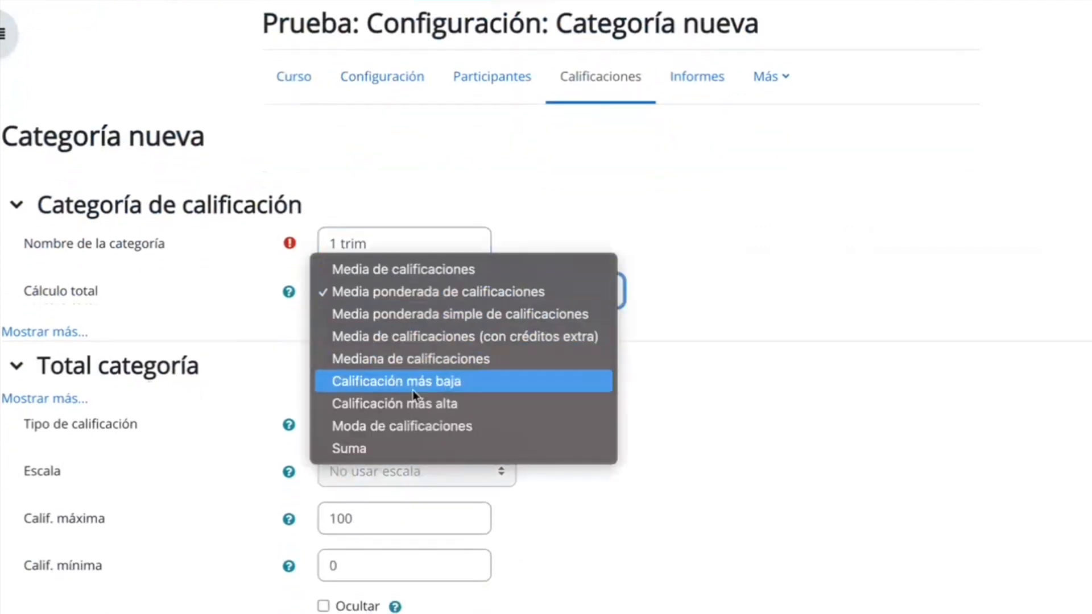
pyautogui.click(511, 292)
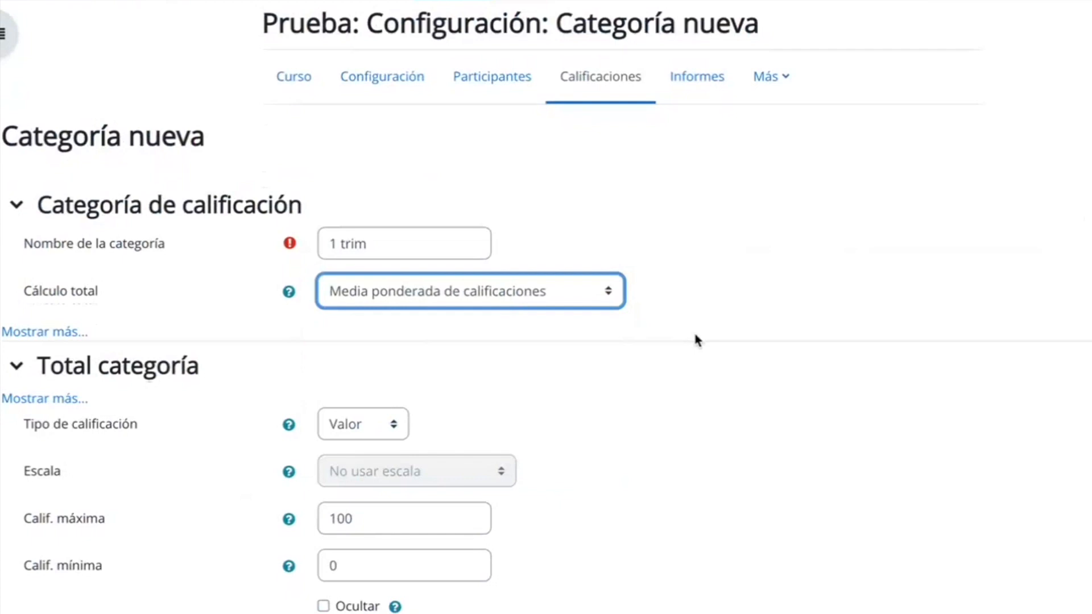
# Set the maximum grade of the "1 trim" category total to 10.
pyautogui.scroll(-3, 695, 336)
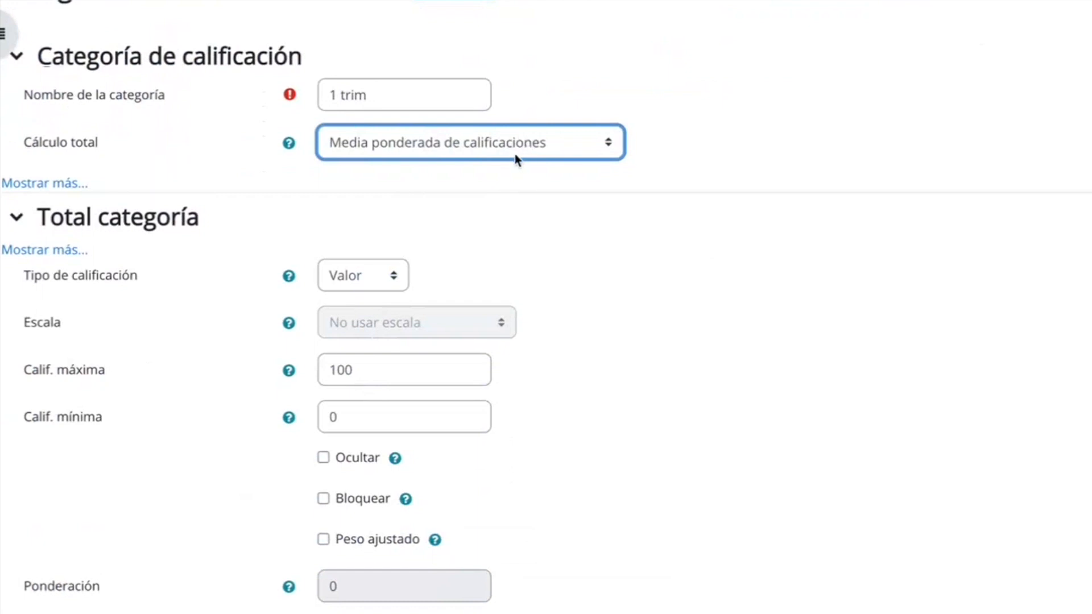
pyautogui.click(393, 370)
pyautogui.press('BackSpace')
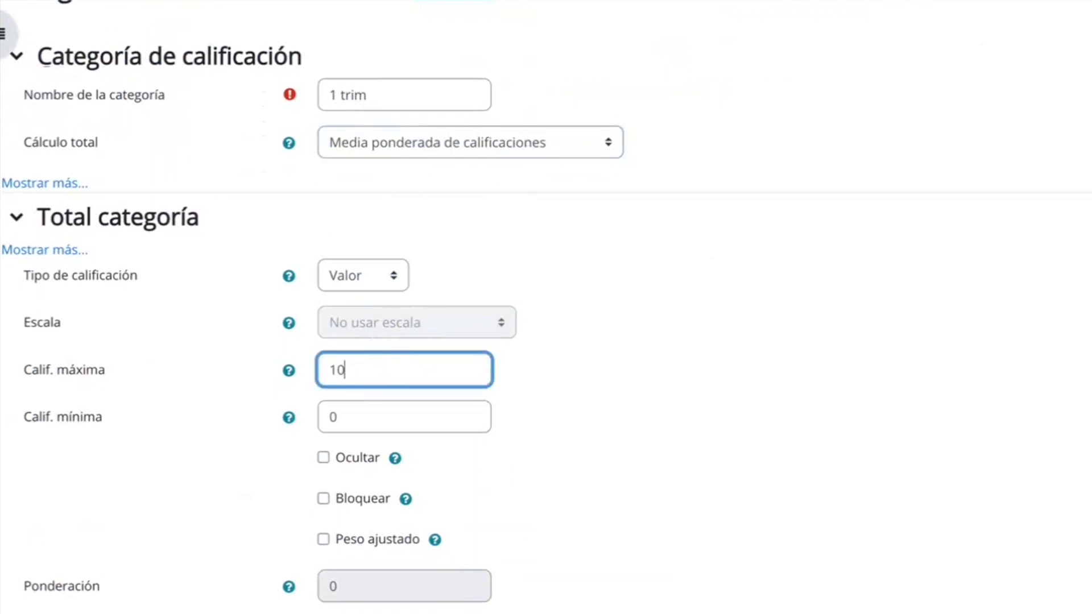
pyautogui.scroll(-2, 394, 376)
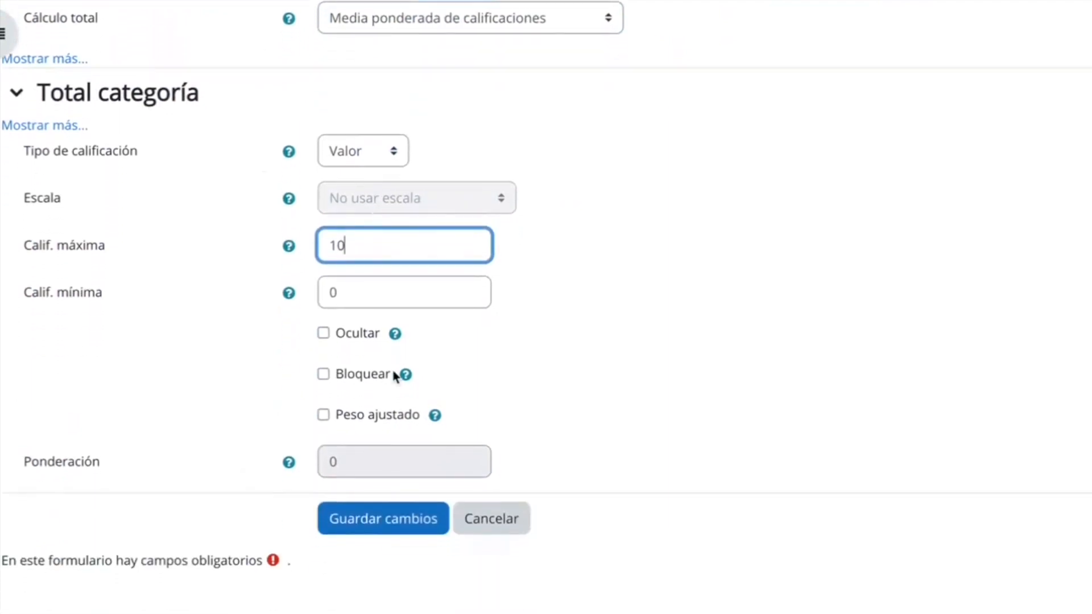
# Show the additional grade category options and keep Excluir calificaciones vacías enabled.
pyautogui.scroll(2, 393, 378)
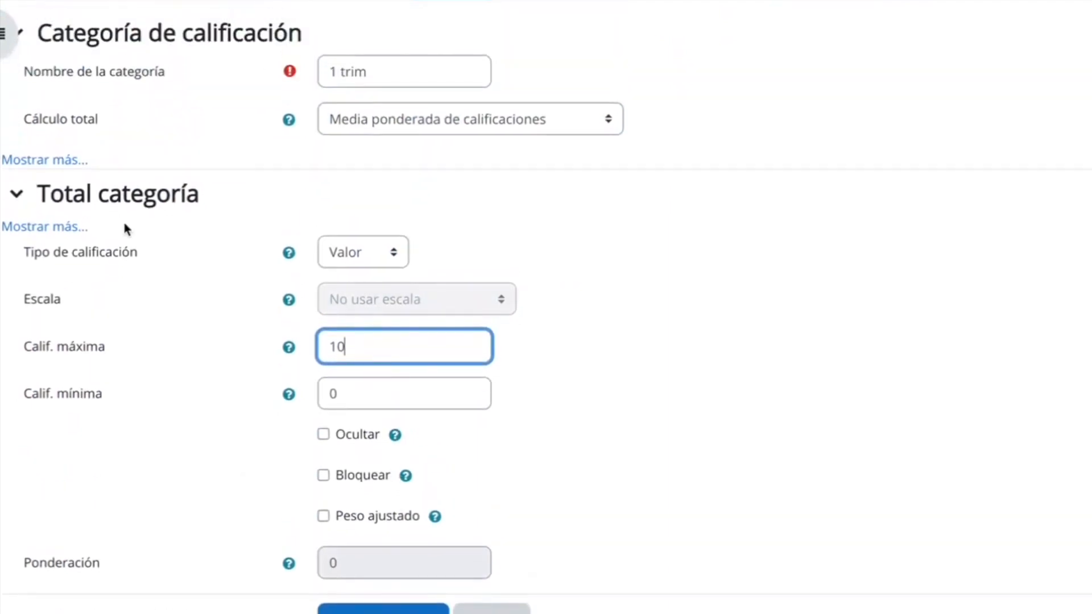
pyautogui.click(53, 161)
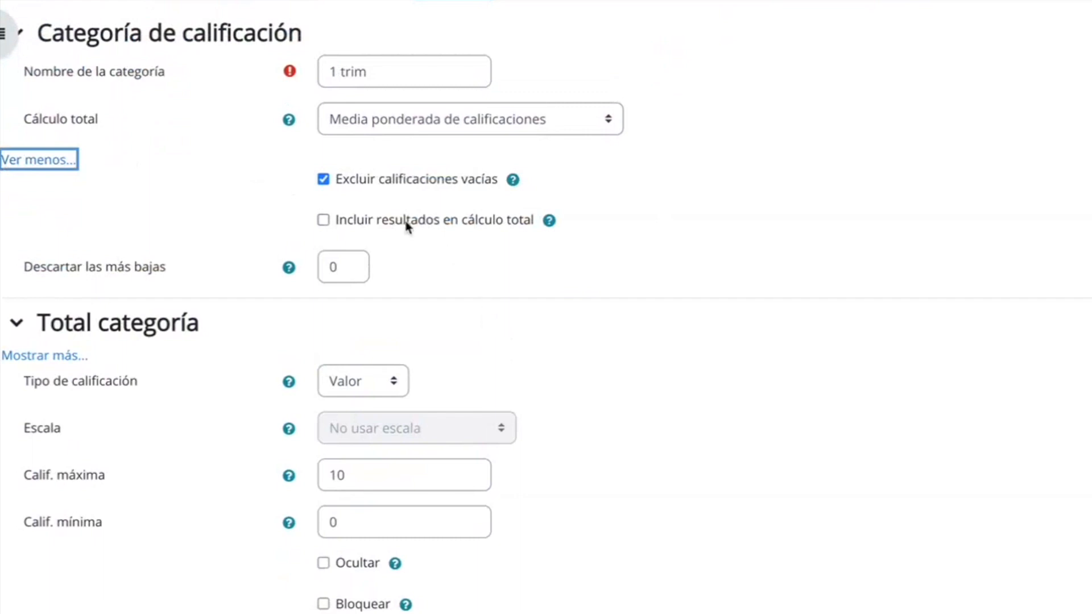
pyautogui.click(323, 181)
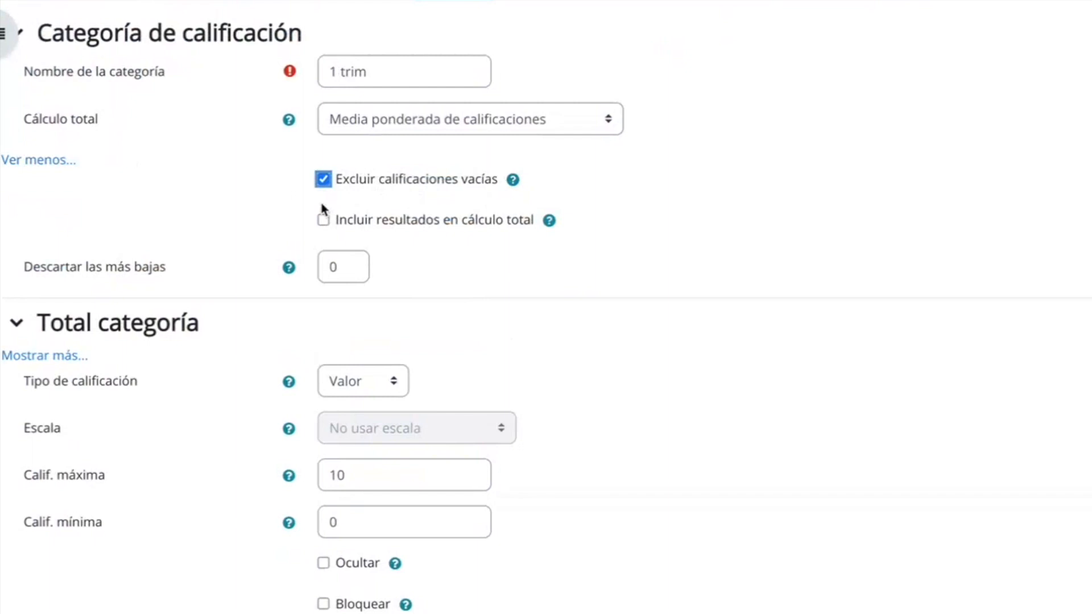
pyautogui.scroll(-2, 437, 292)
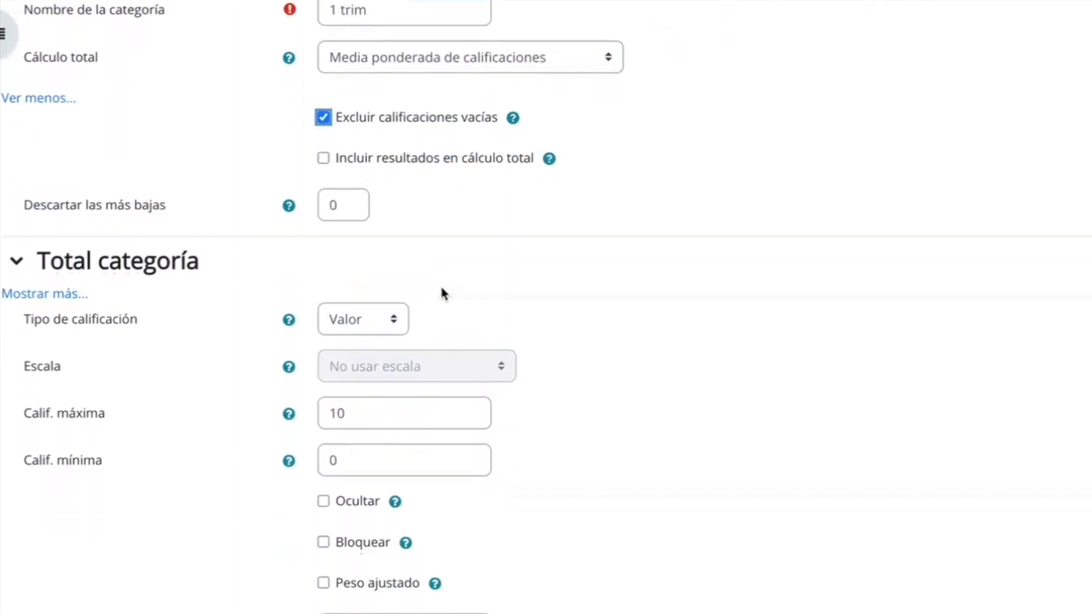
# Review the additional category total options and save the "1 trim" category.
pyautogui.click(51, 275)
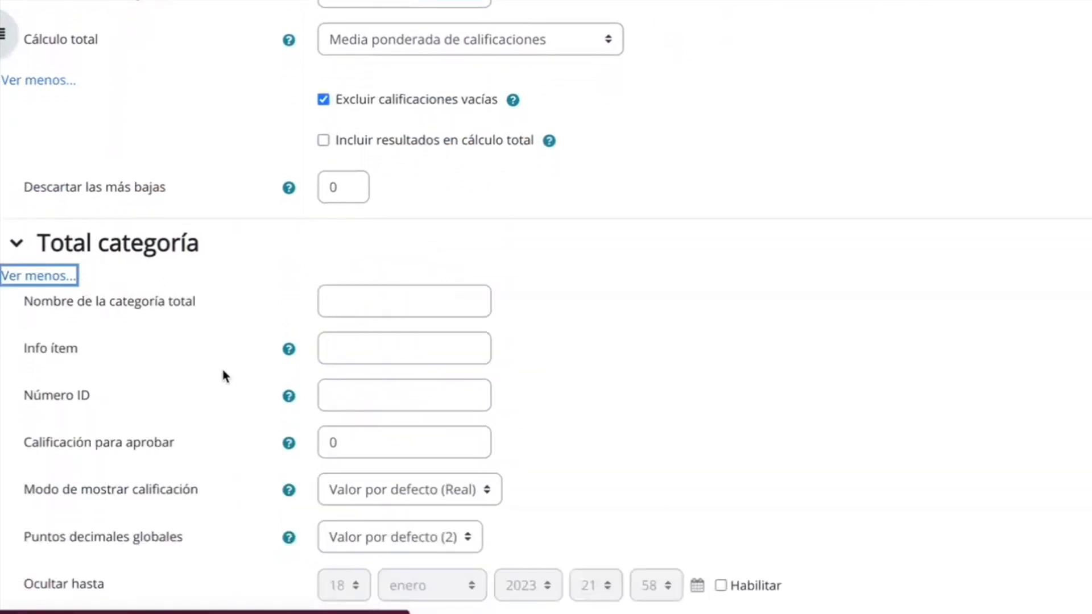
pyautogui.scroll(-2, 220, 366)
pyautogui.scroll(-5, 439, 438)
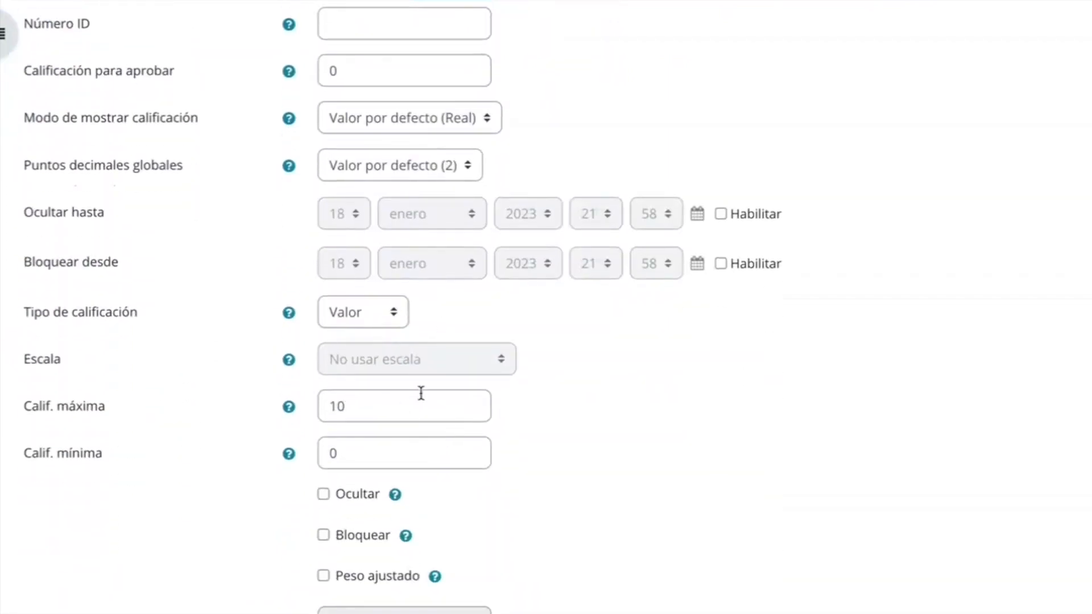
pyautogui.scroll(-3, 419, 390)
pyautogui.click(389, 526)
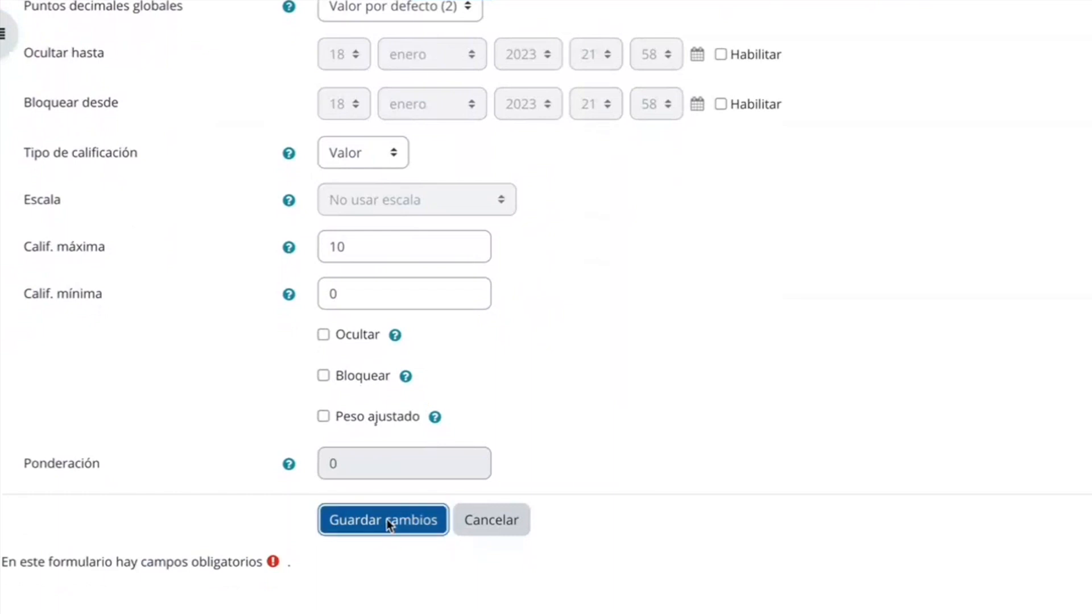
# Start a new grade category named "2 trim" and set its maximum grade to 10.
pyautogui.scroll(-1, 352, 512)
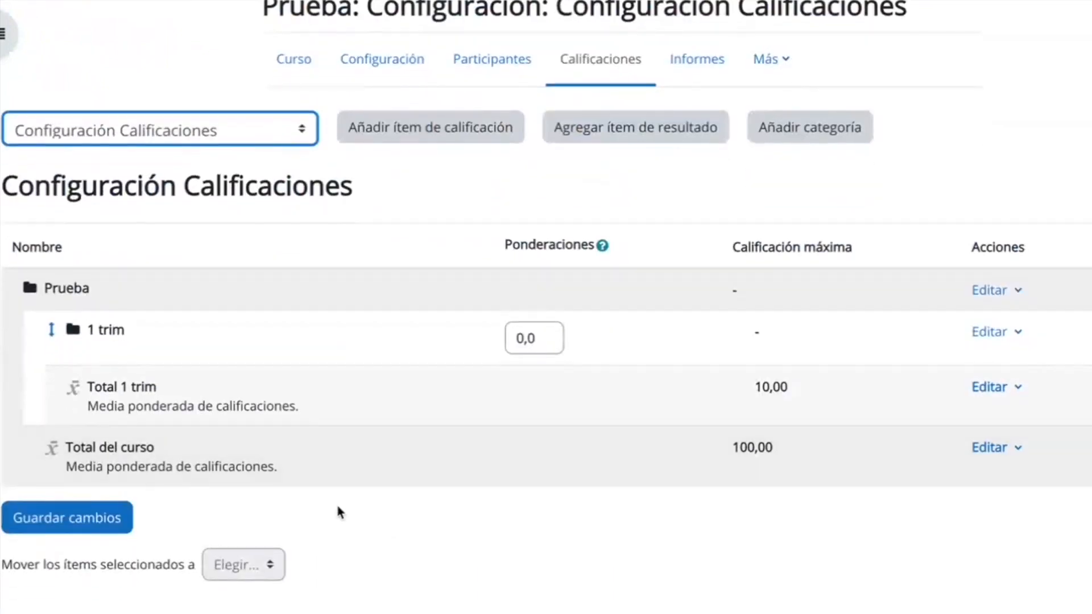
pyautogui.click(821, 132)
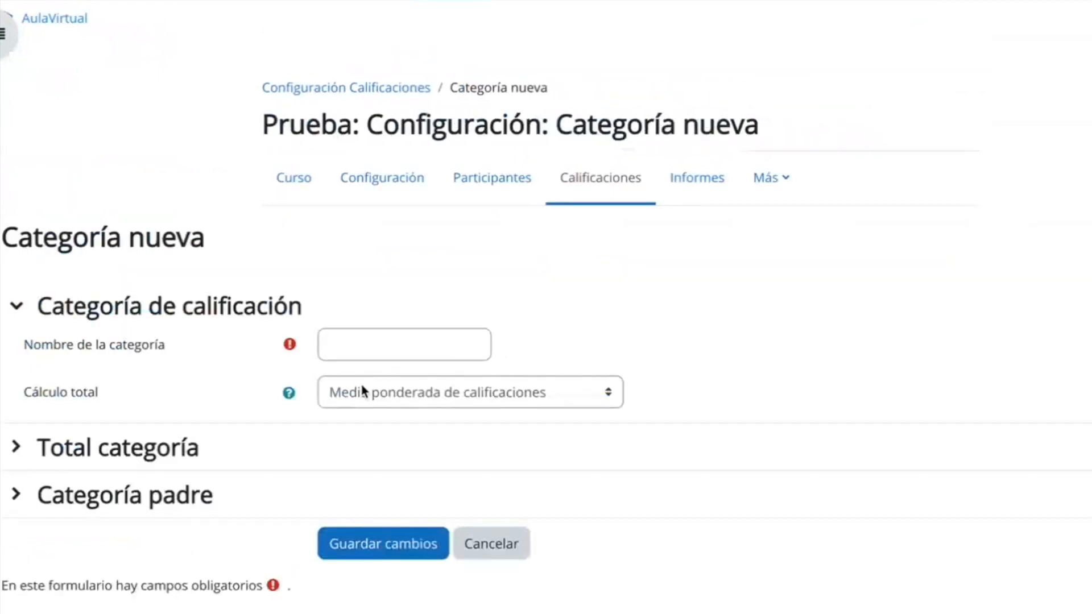
pyautogui.click(354, 345)
pyautogui.write('2 trim')
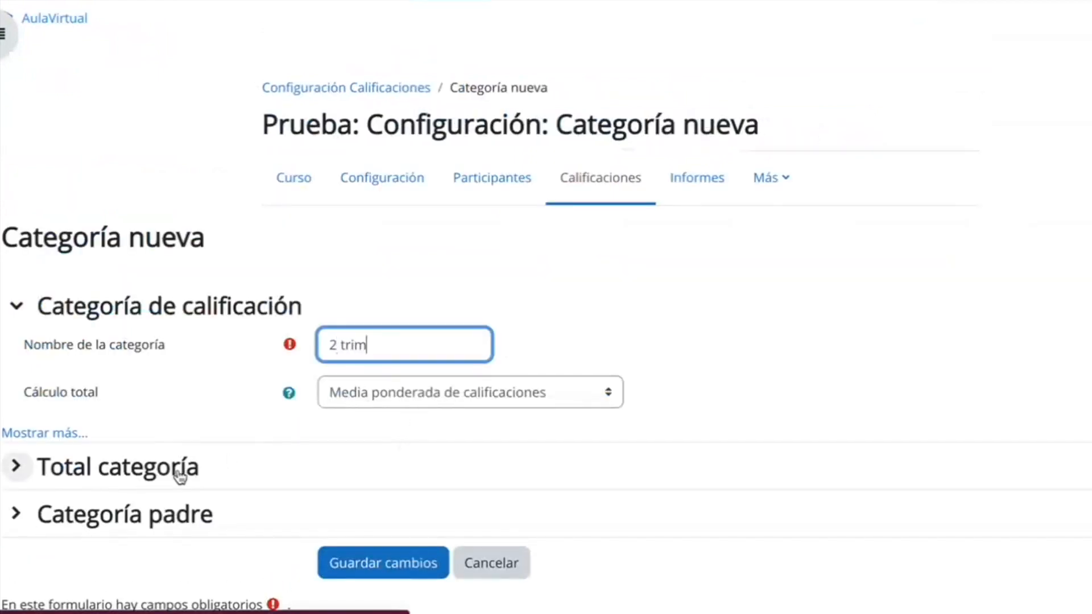
pyautogui.click(124, 476)
pyautogui.scroll(-4, 122, 478)
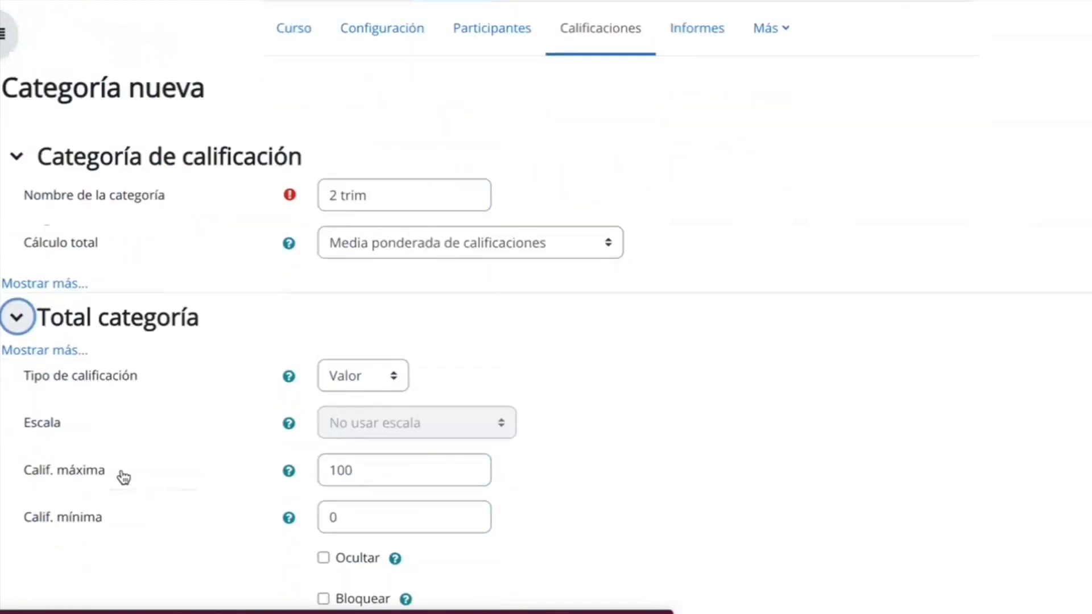
pyautogui.click(382, 394)
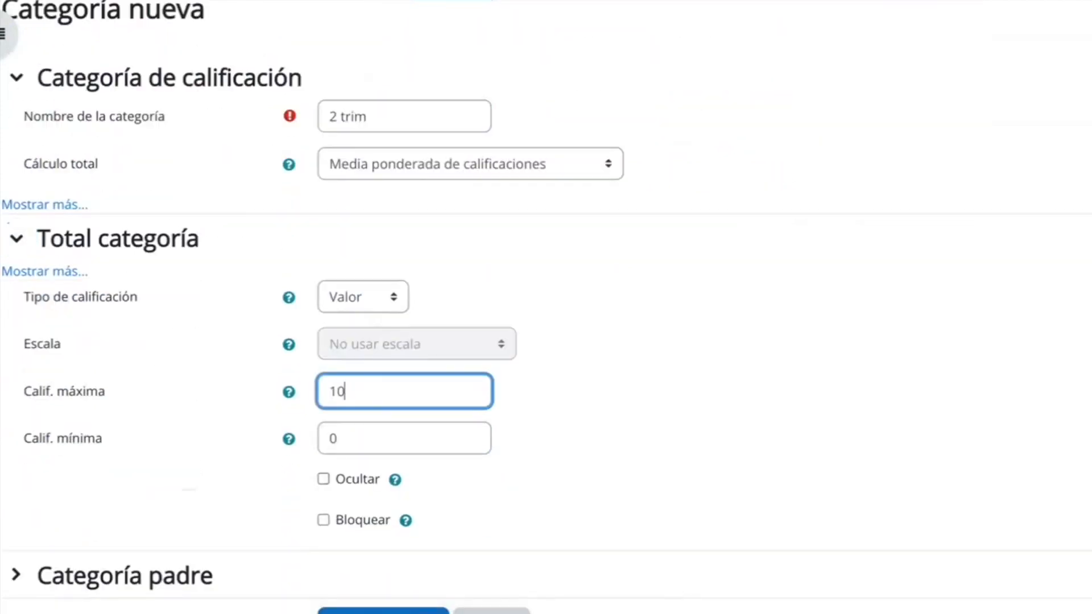
# Keep Prueba as the parent category of "2 trim" and save the category.
pyautogui.scroll(-2, 534, 444)
pyautogui.click(134, 499)
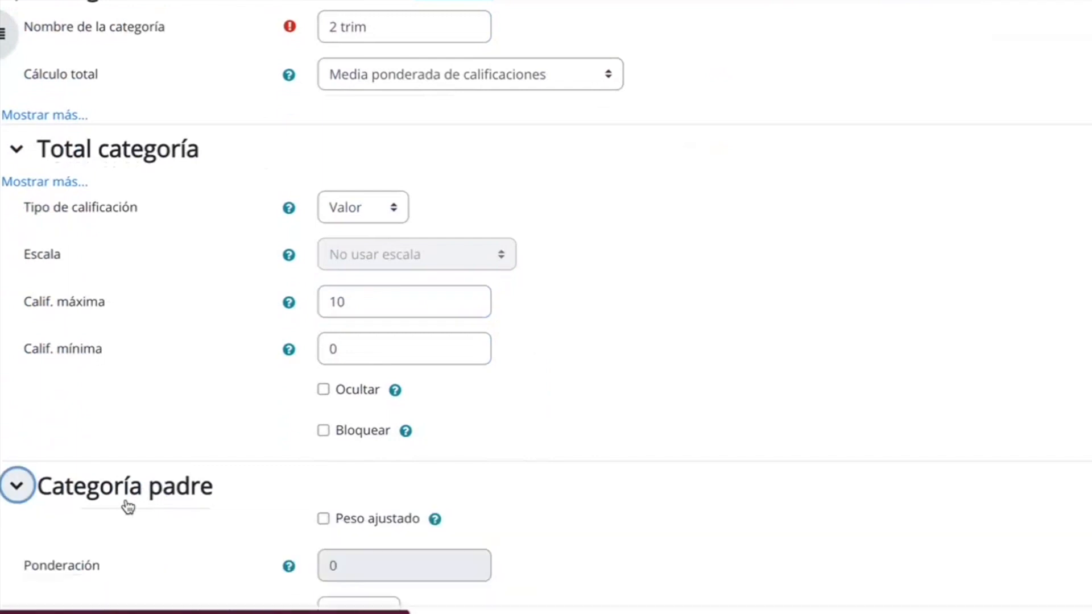
pyautogui.scroll(-3, 525, 476)
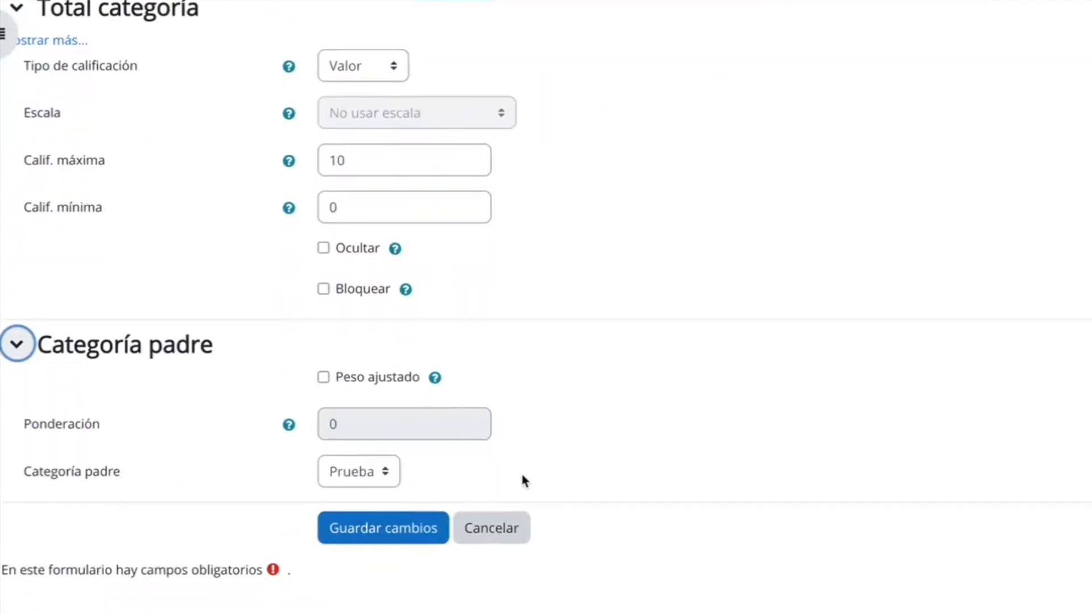
pyautogui.click(386, 476)
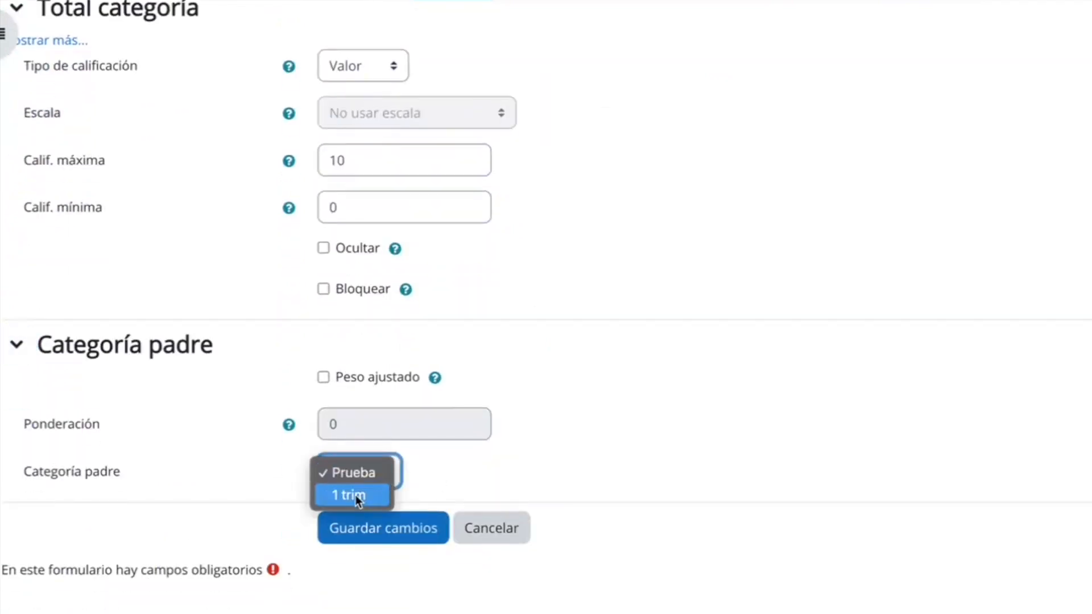
pyautogui.click(370, 470)
pyautogui.click(377, 530)
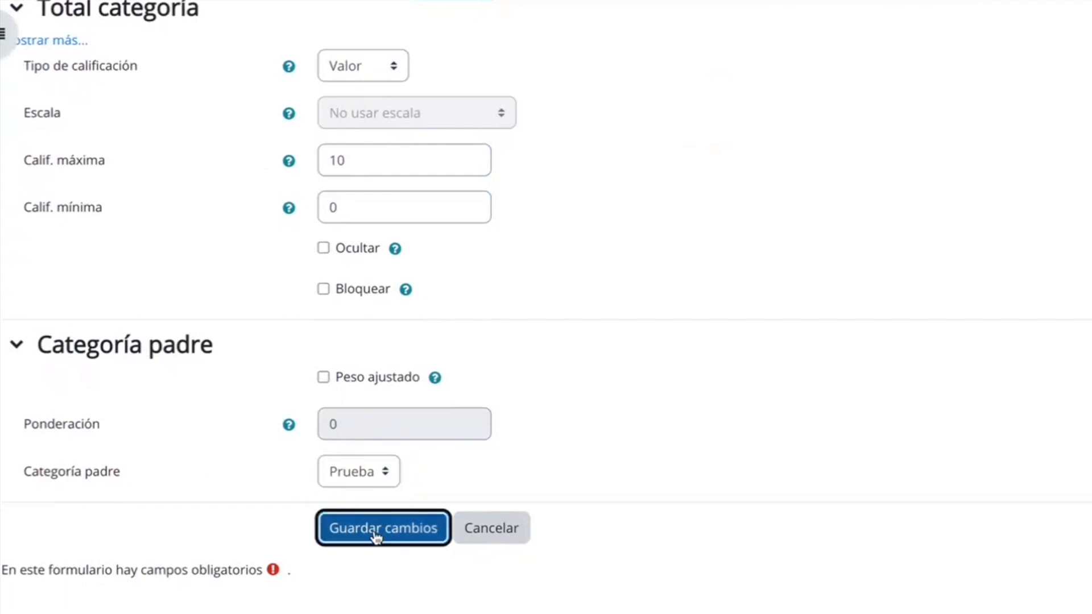
# Add a third grade category named "3 trim" with a maximum grade of 10.
pyautogui.scroll(-3, 416, 524)
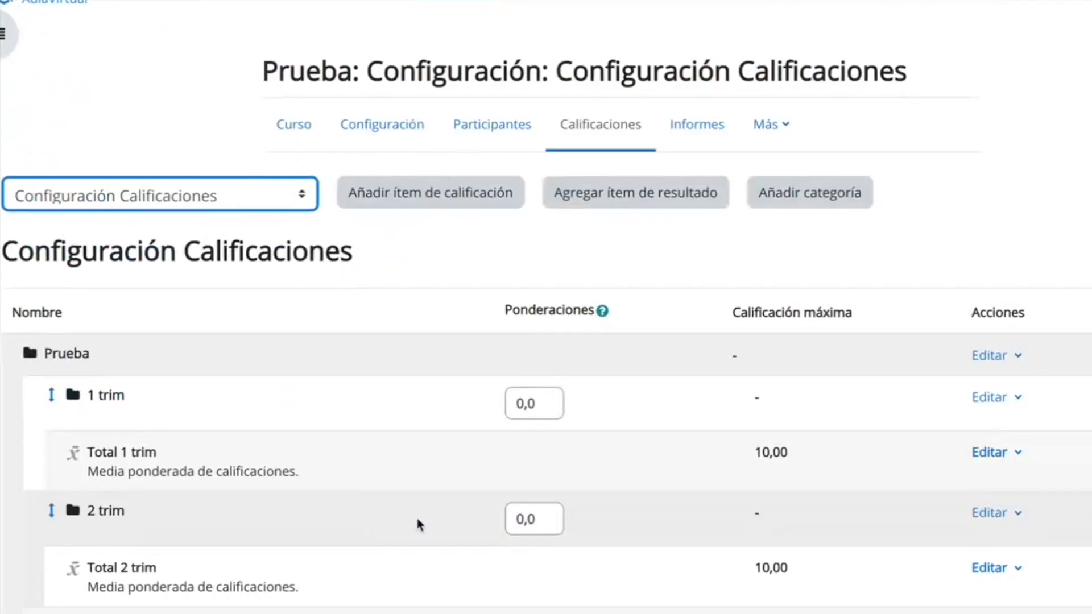
pyautogui.click(804, 61)
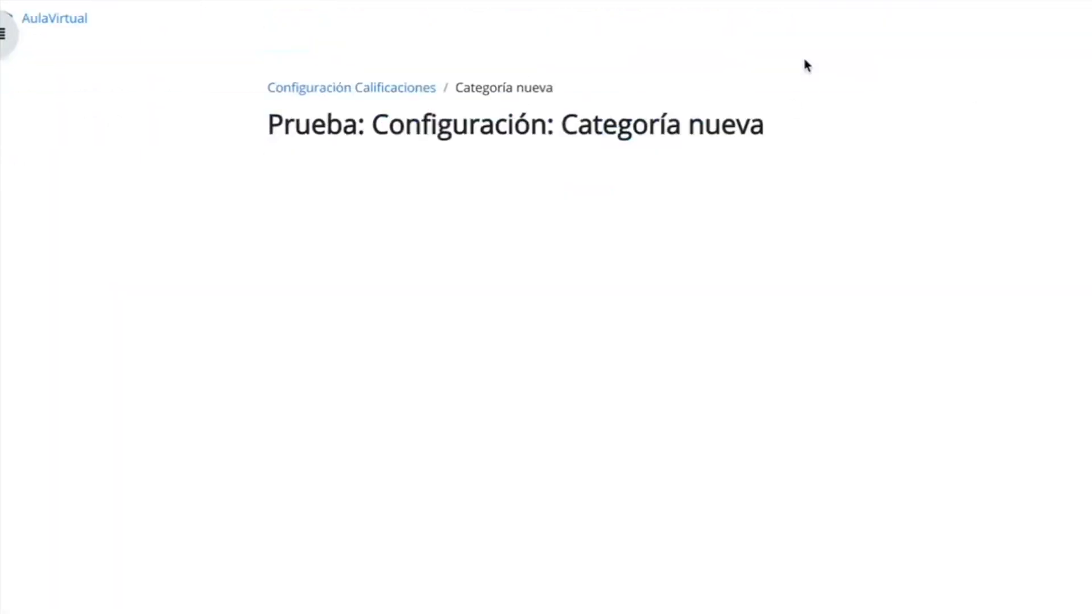
pyautogui.click(374, 350)
pyautogui.write('3 trim')
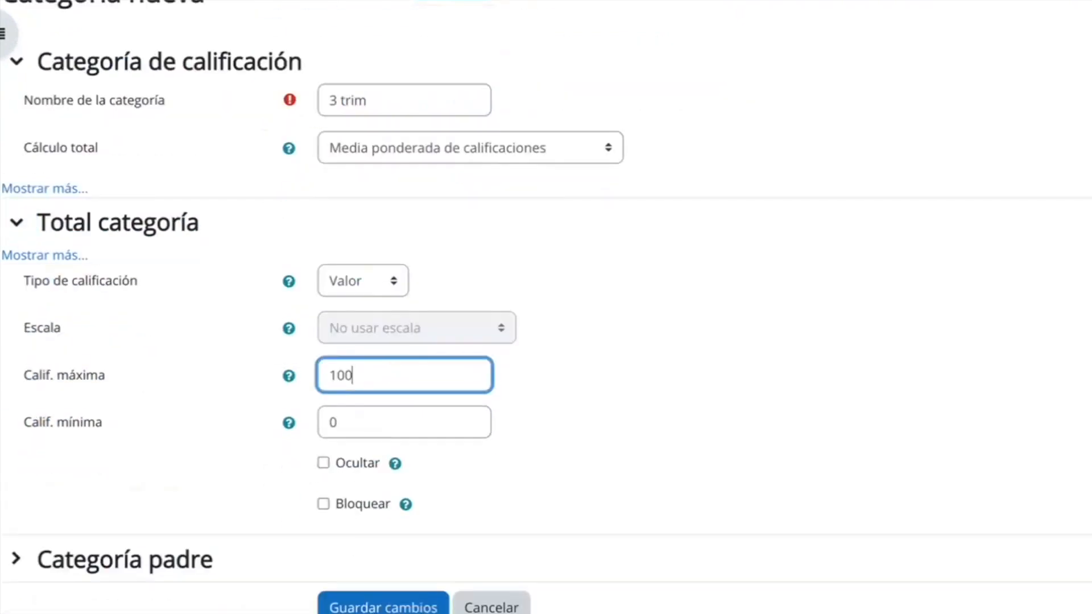
pyautogui.scroll(-4, 546, 307)
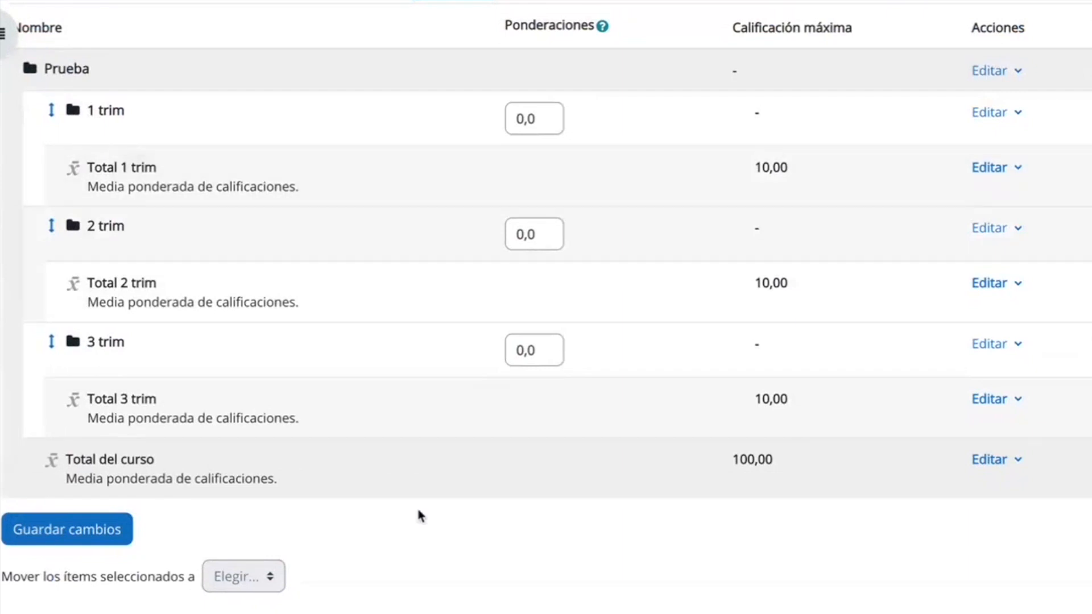
# Start a new grade category named "Exámenes 1" with Media de calificaciones as its total calculation.
pyautogui.scroll(3, 419, 511)
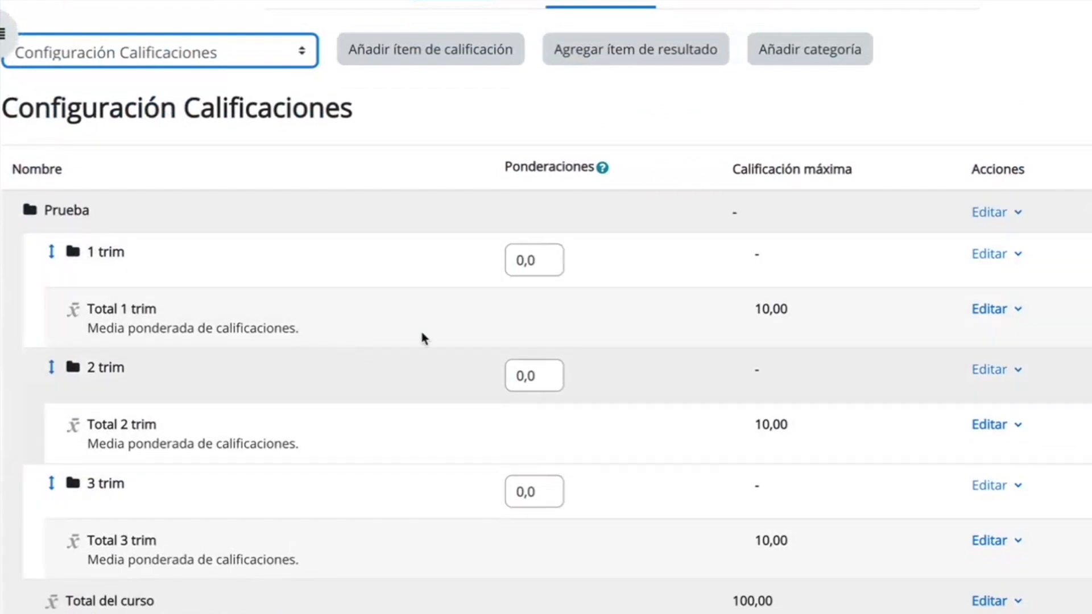
pyautogui.click(804, 60)
pyautogui.click(368, 354)
pyautogui.write('Exámenes 1')
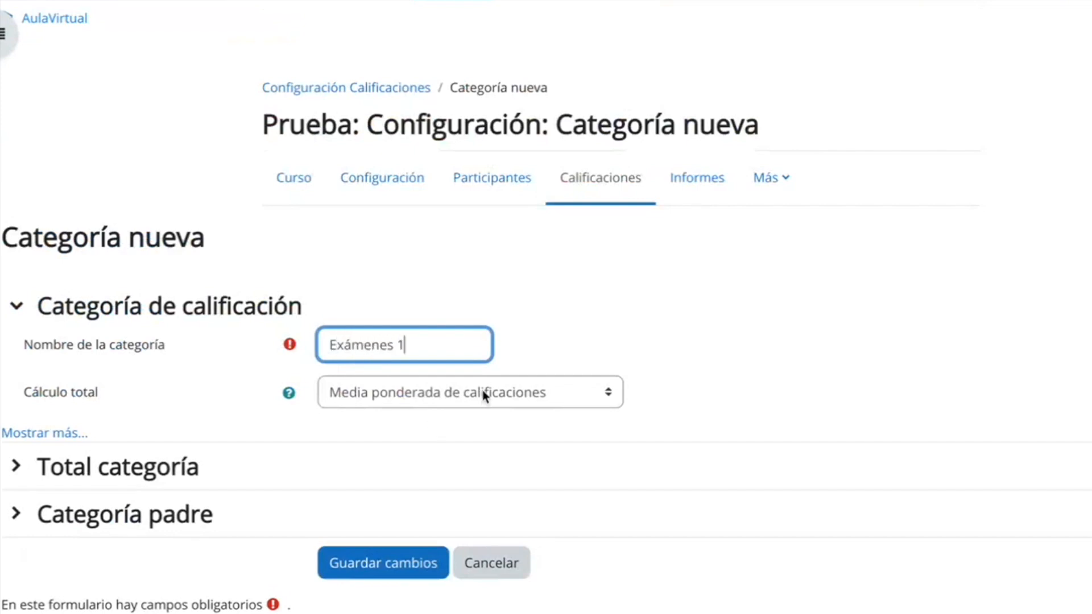
pyautogui.click(483, 391)
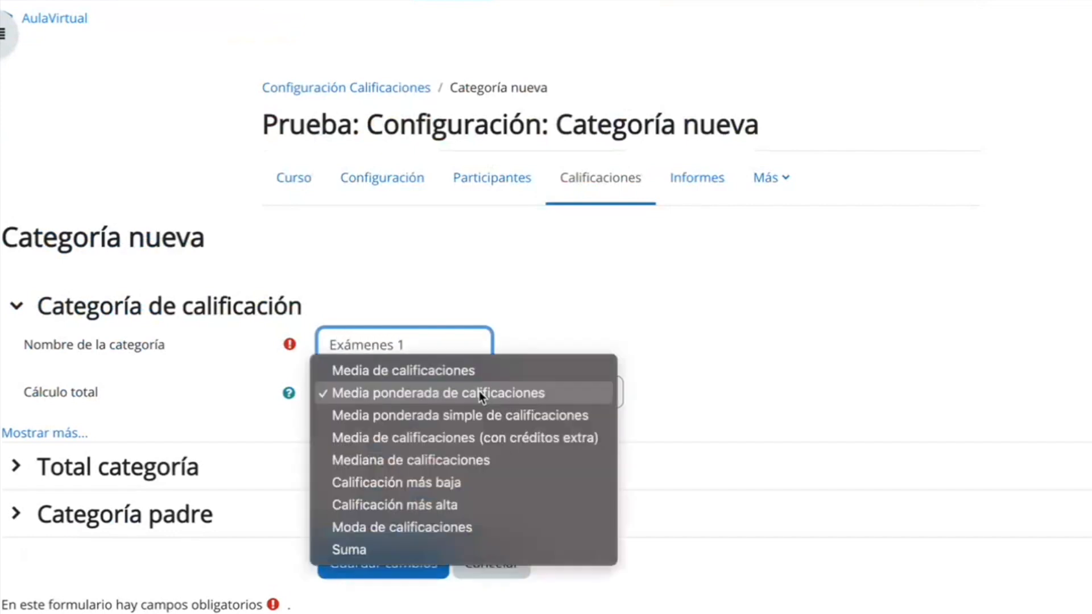
pyautogui.click(445, 371)
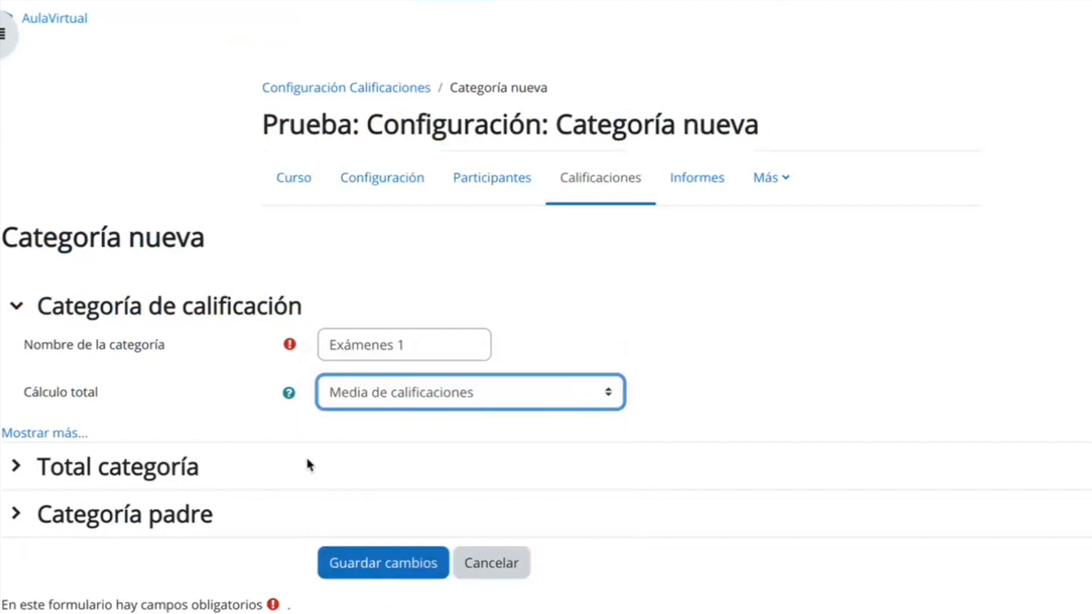
# Set the maximum grade of the "Exámenes 1" category to 10 and save the category.
pyautogui.click(86, 471)
pyautogui.scroll(-3, 359, 480)
pyautogui.click(388, 455)
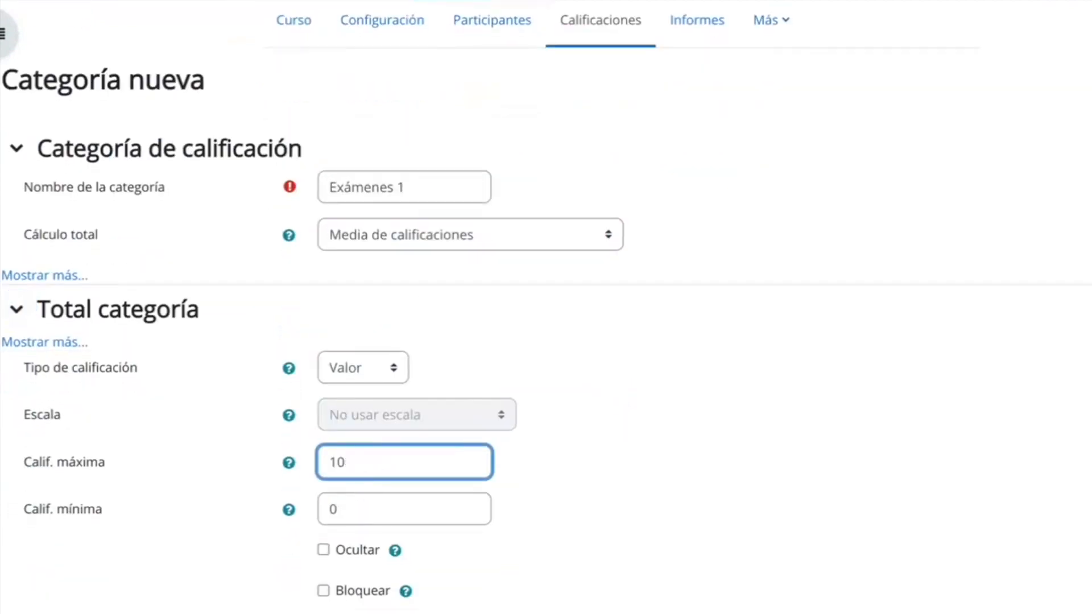
pyautogui.scroll(-5, 387, 450)
pyautogui.click(385, 446)
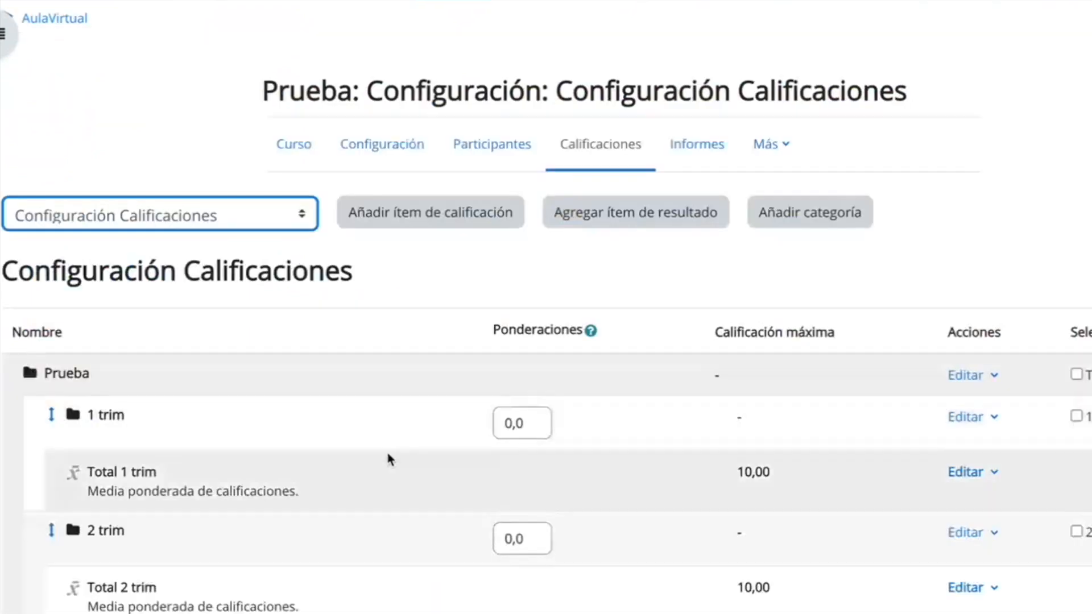
# Move the "Exámenes 1" category inside the "1 trim" category.
pyautogui.scroll(-8, 387, 449)
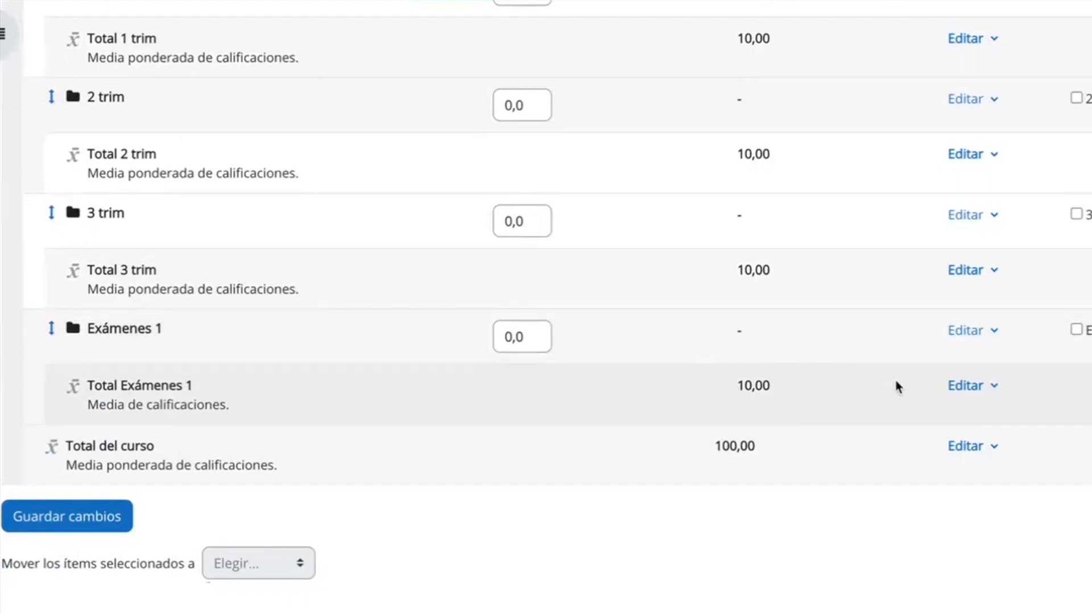
pyautogui.click(52, 328)
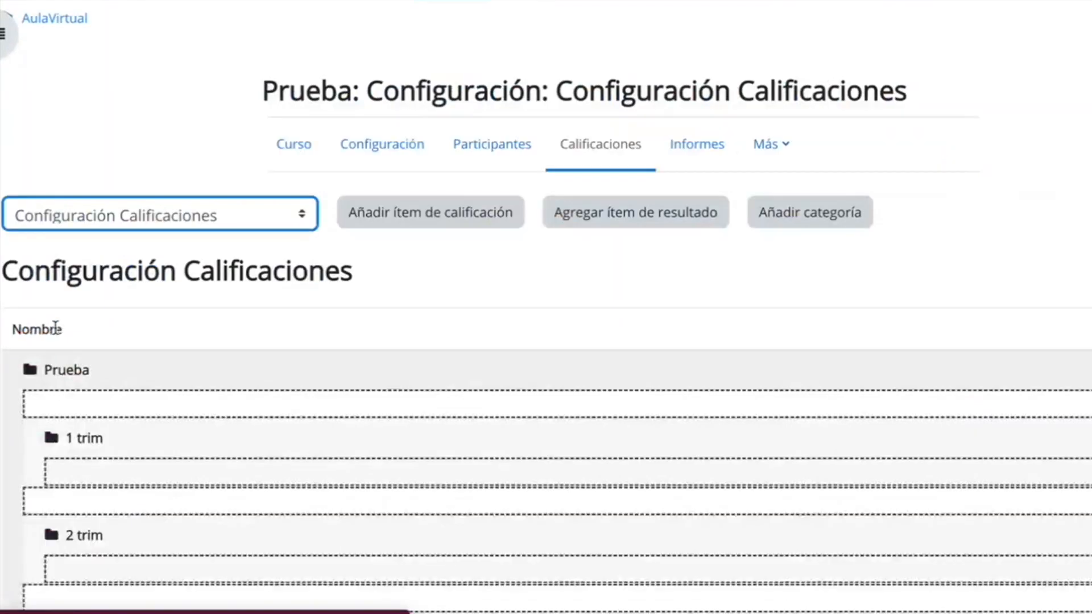
pyautogui.scroll(-5, 312, 353)
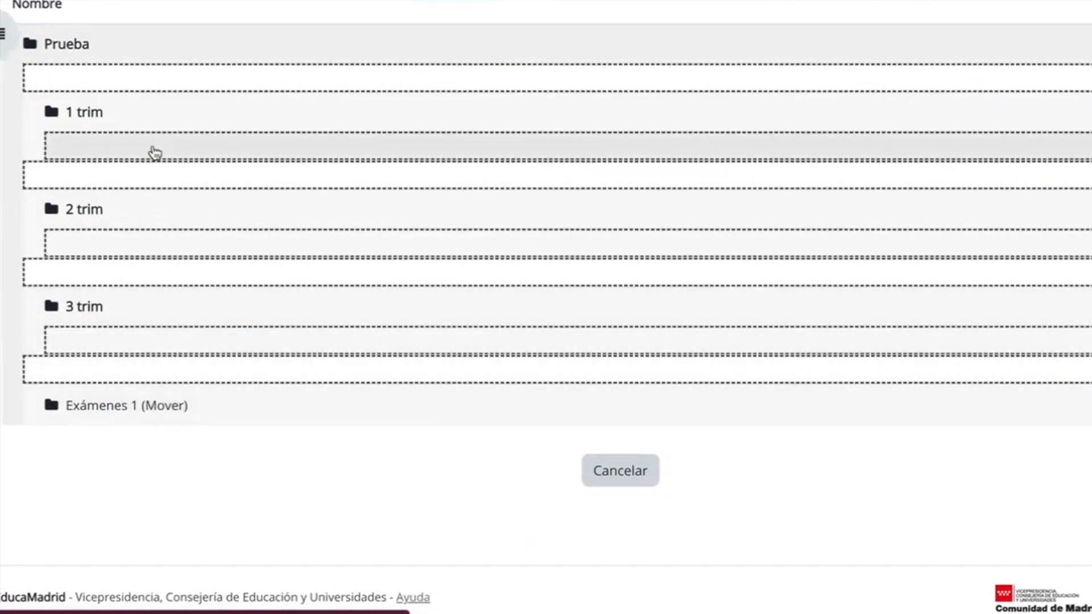
pyautogui.click(154, 151)
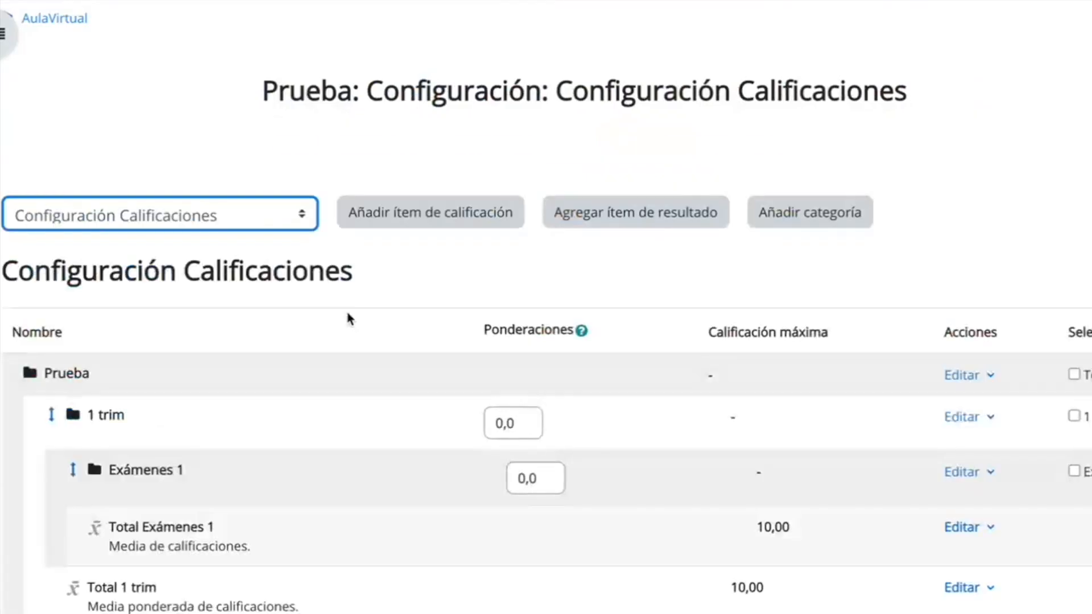
# Check the parent category in the "Exámenes 1" settings and leave them without saving.
pyautogui.scroll(-5, 345, 308)
pyautogui.scroll(-2, 348, 317)
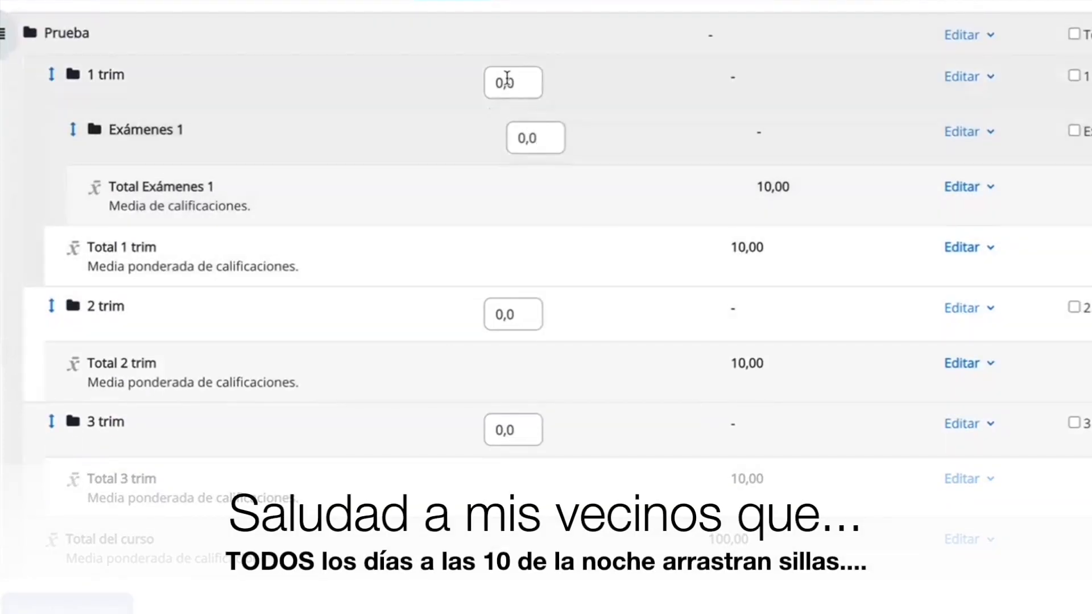
pyautogui.scroll(2, 500, 78)
pyautogui.scroll(-5, 575, 292)
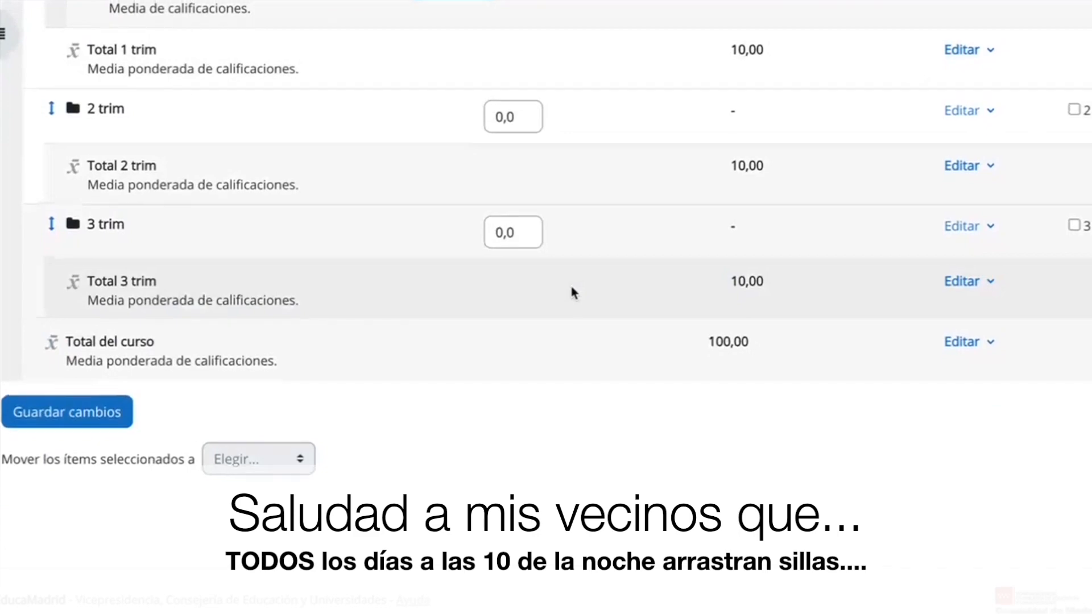
pyautogui.scroll(3, 573, 293)
pyautogui.click(978, 86)
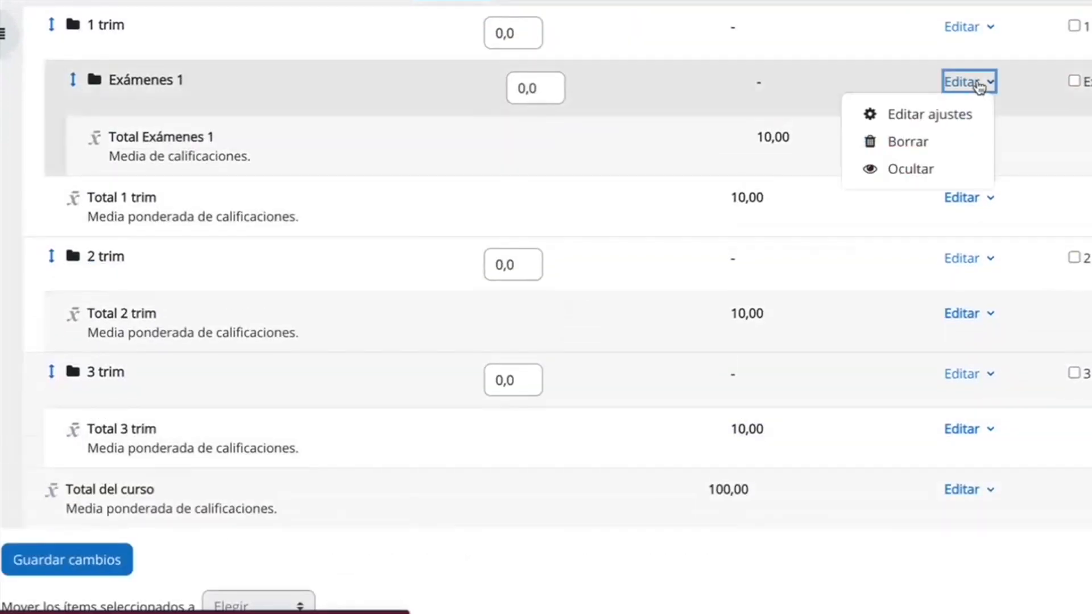
pyautogui.click(914, 116)
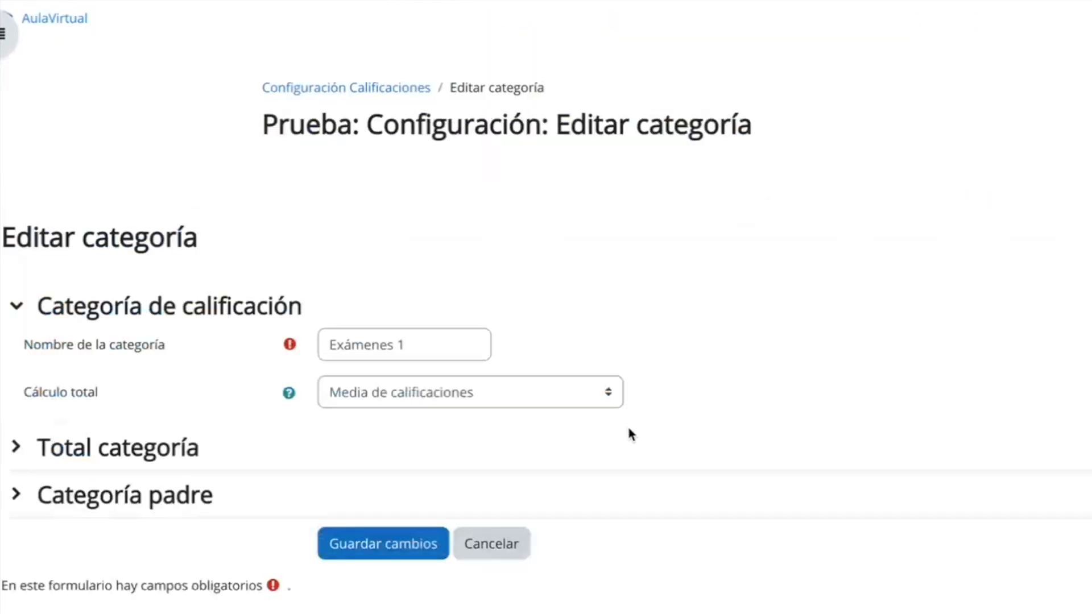
pyautogui.scroll(-1, 630, 434)
pyautogui.click(134, 448)
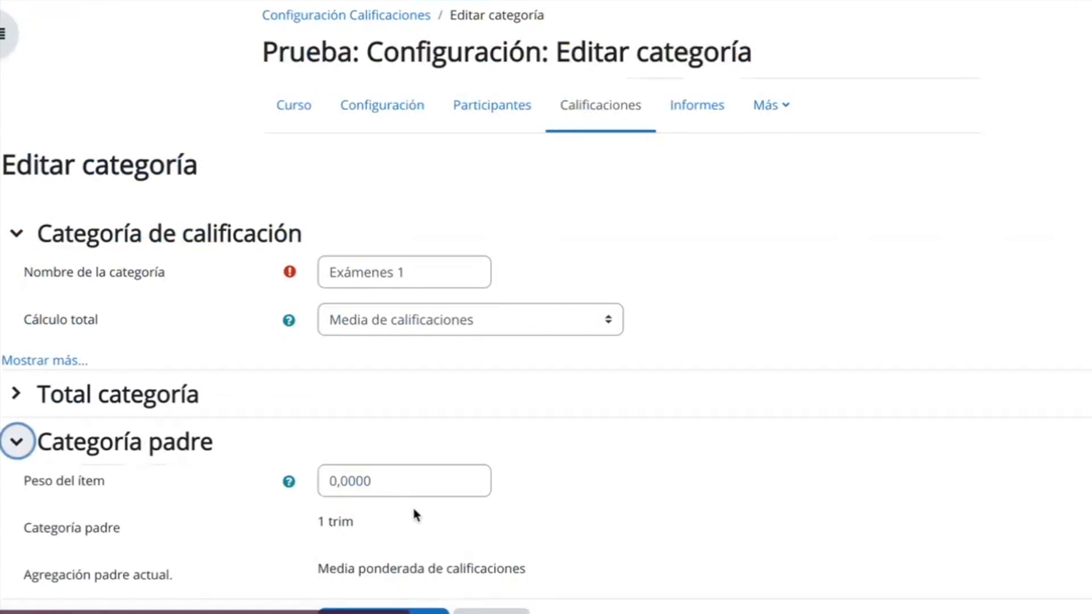
pyautogui.scroll(-1, 460, 514)
pyautogui.click(318, 488)
pyautogui.moveTo(319, 488); pyautogui.dragTo(408, 490)
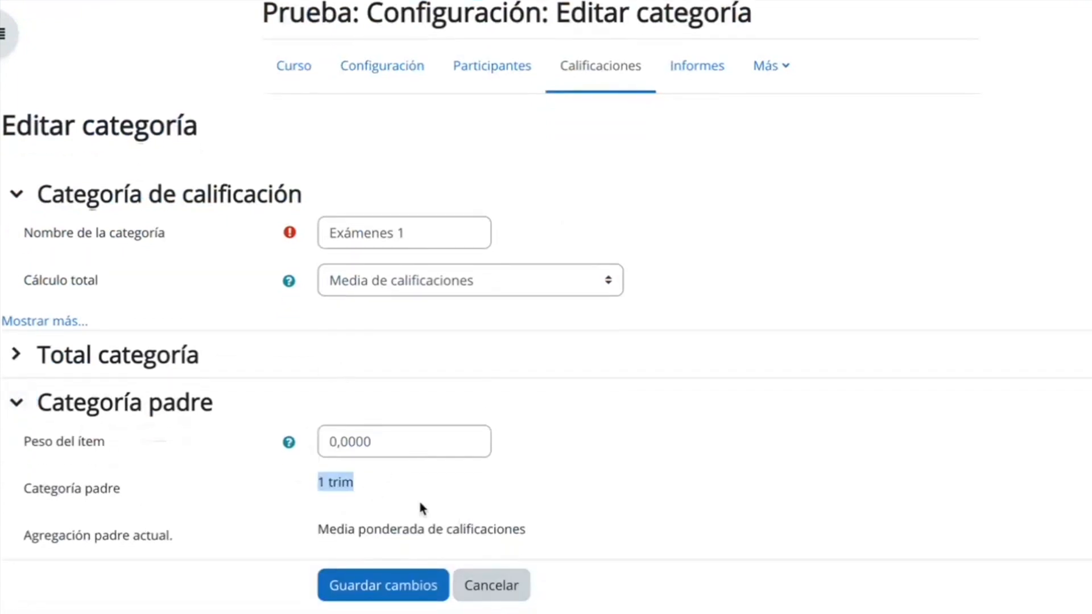
pyautogui.click(493, 591)
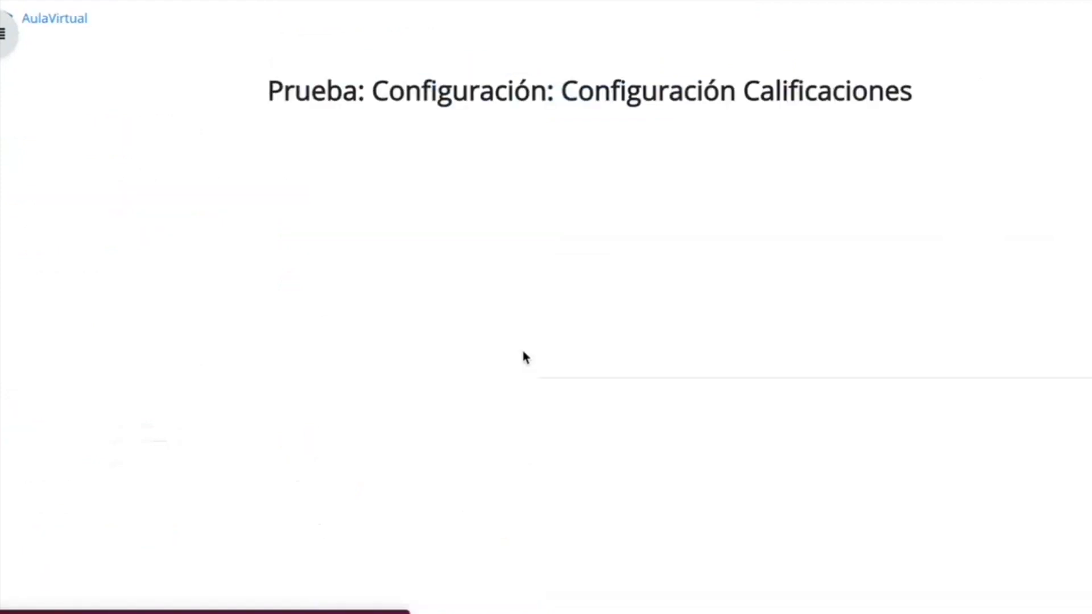
# Change the total calculation of the Prueba course category to Media de calificaciones and save it.
pyautogui.scroll(-3, 522, 358)
pyautogui.click(961, 206)
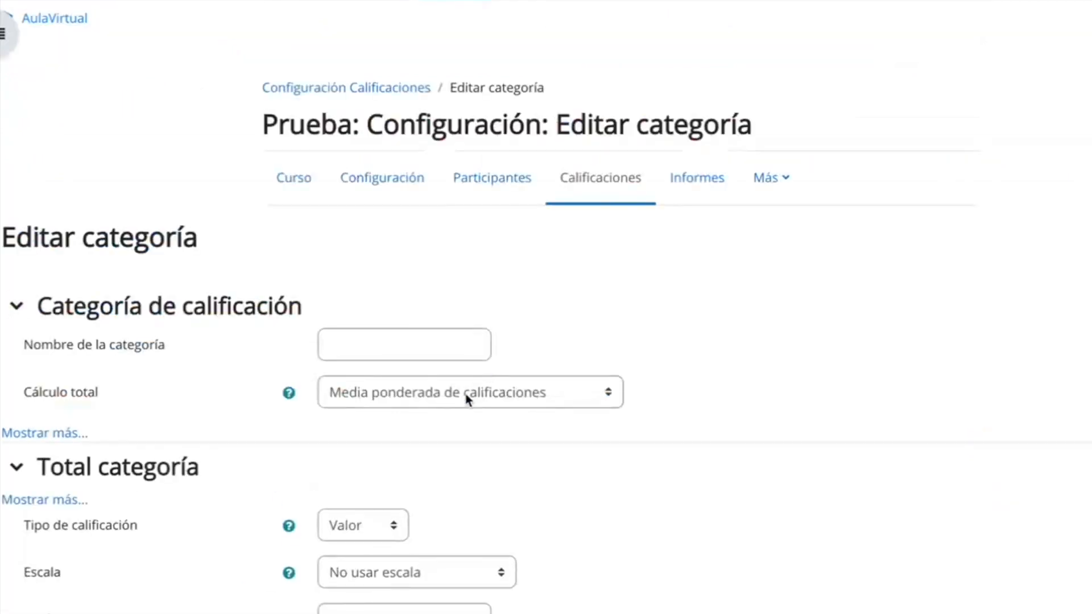
pyautogui.click(458, 392)
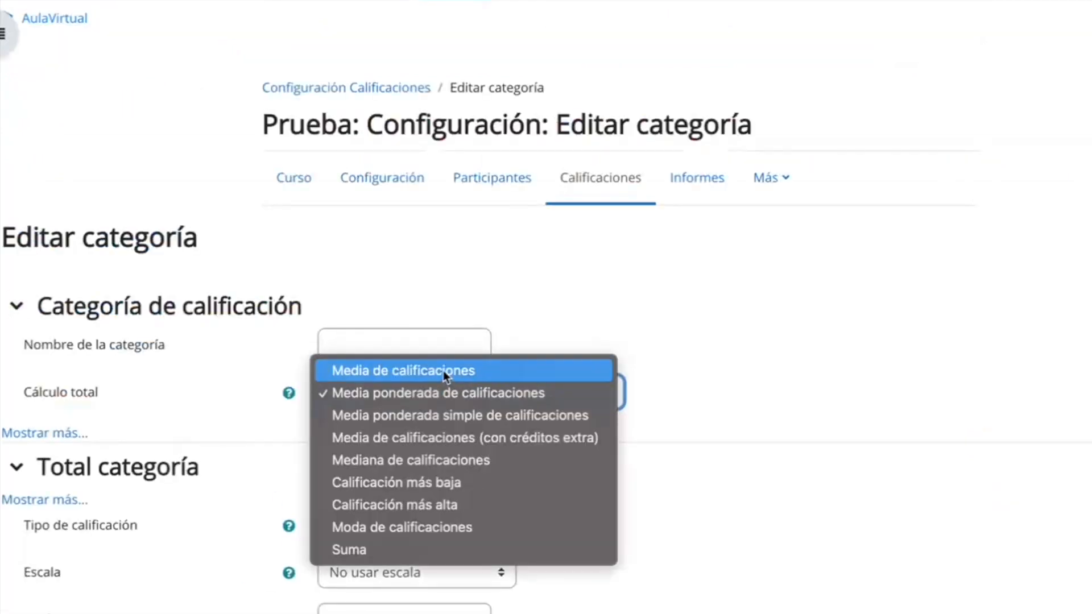
pyautogui.click(445, 374)
pyautogui.scroll(-3, 446, 380)
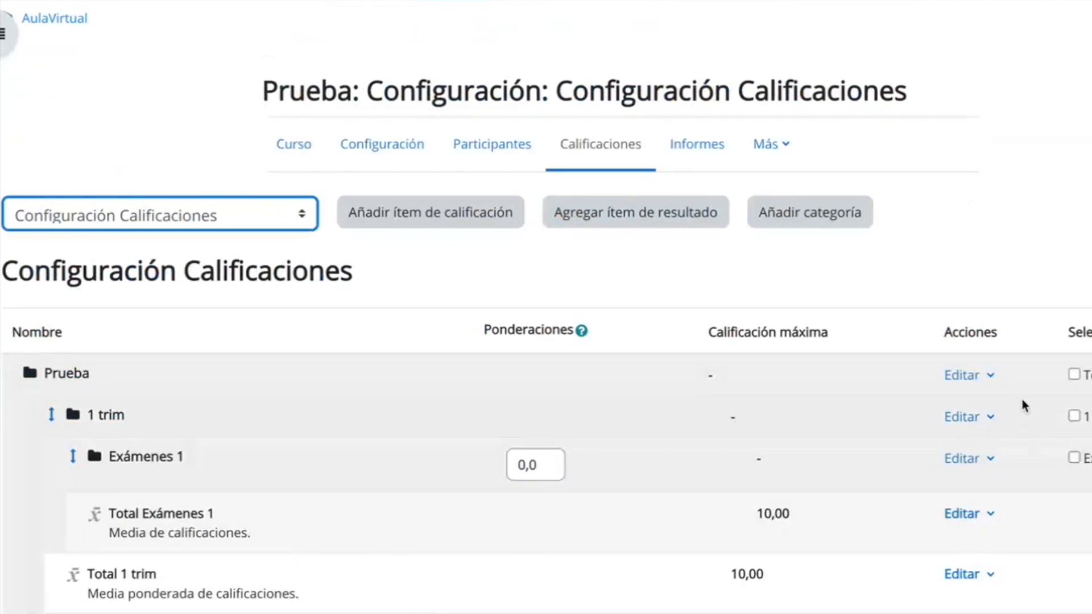
# Set the maximum grade of the Prueba course total to 10 and save the changes.
pyautogui.click(970, 377)
pyautogui.click(931, 406)
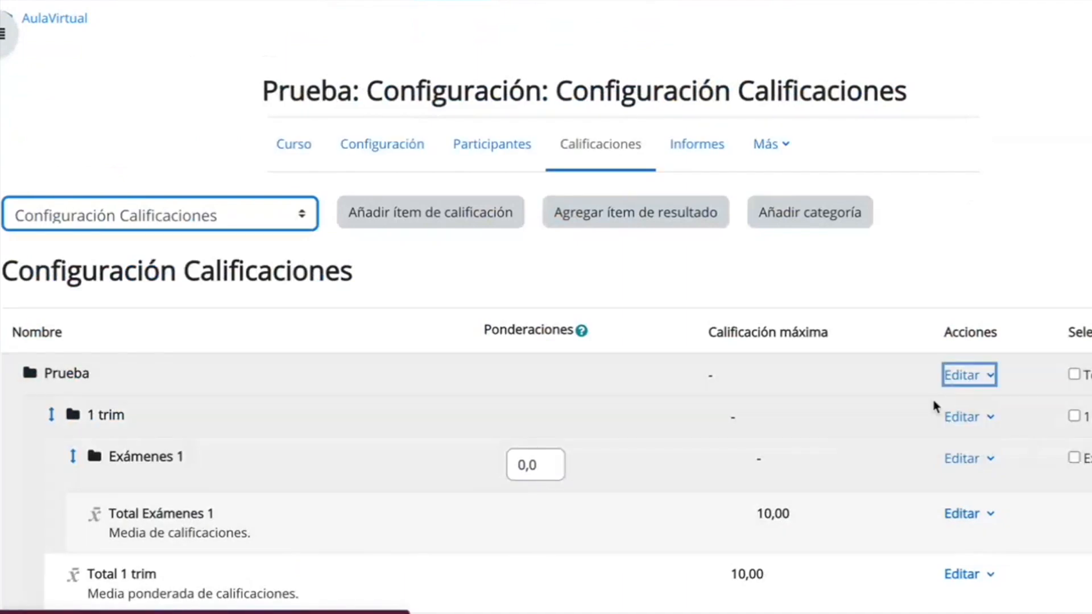
pyautogui.click(389, 425)
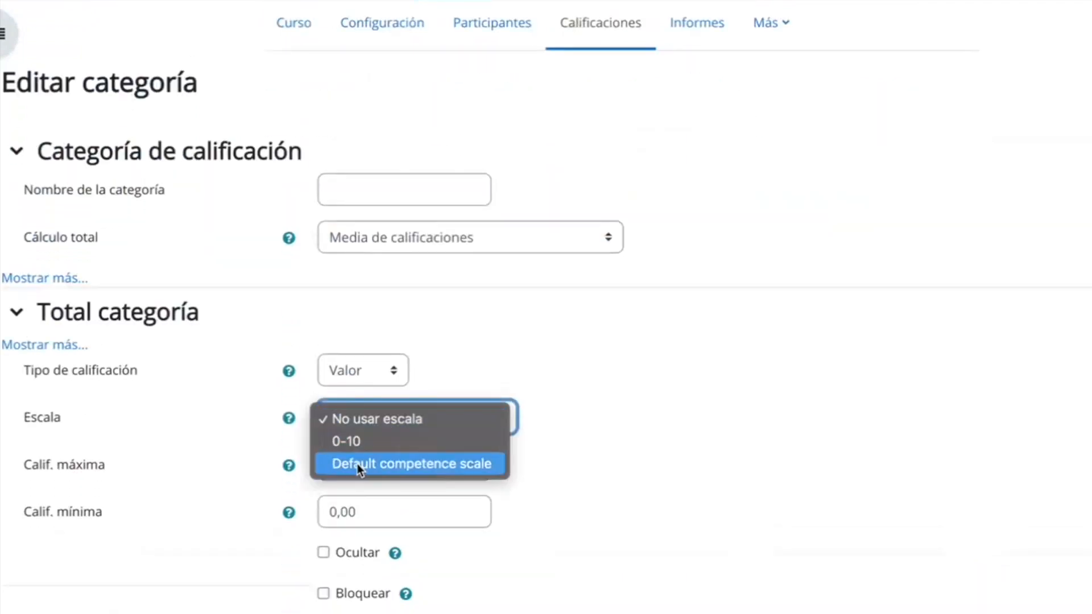
pyautogui.click(334, 466)
pyautogui.press('Delete')
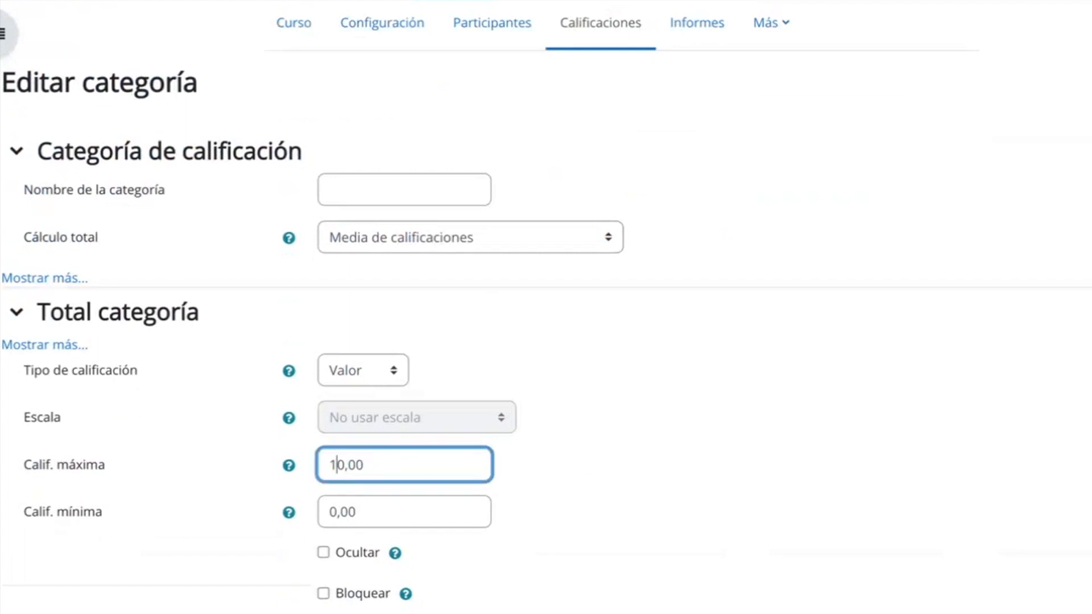
pyautogui.scroll(-3, 335, 465)
pyautogui.click(393, 456)
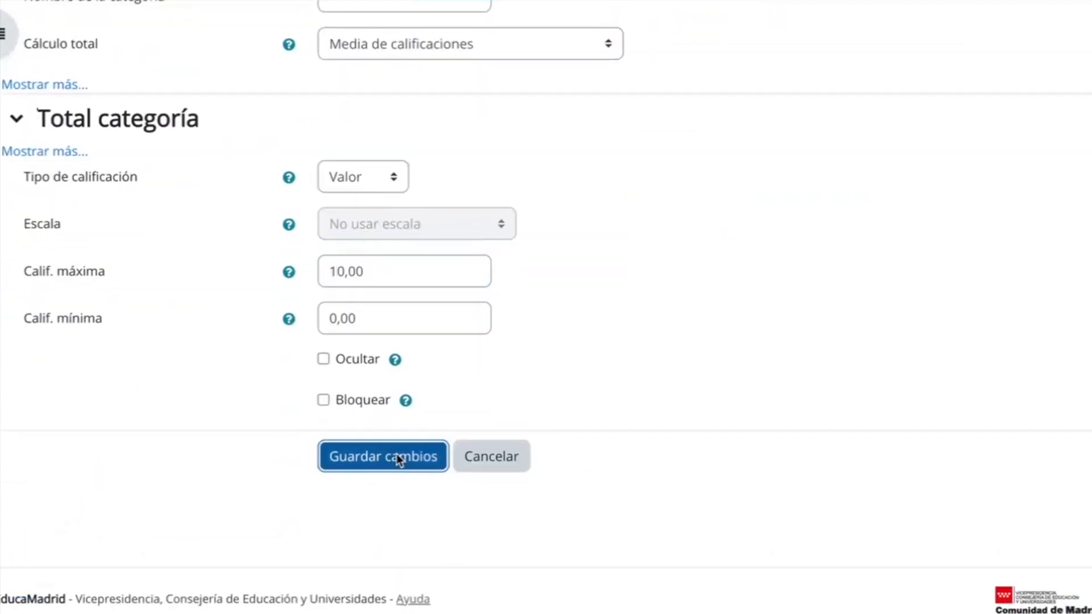
pyautogui.scroll(-2, 704, 496)
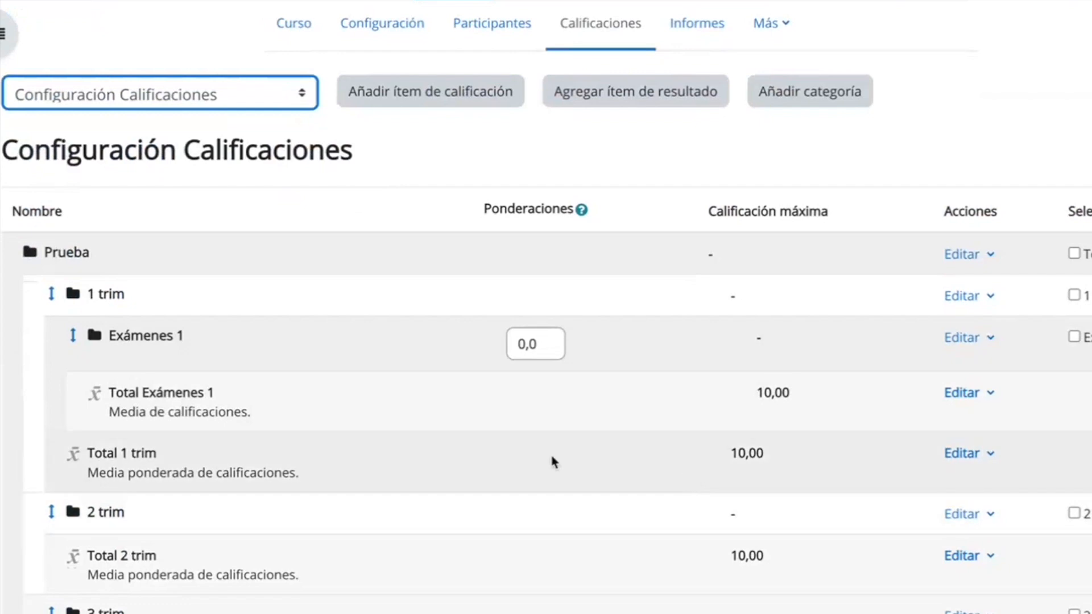
pyautogui.scroll(-1, 551, 458)
pyautogui.scroll(-2, 550, 452)
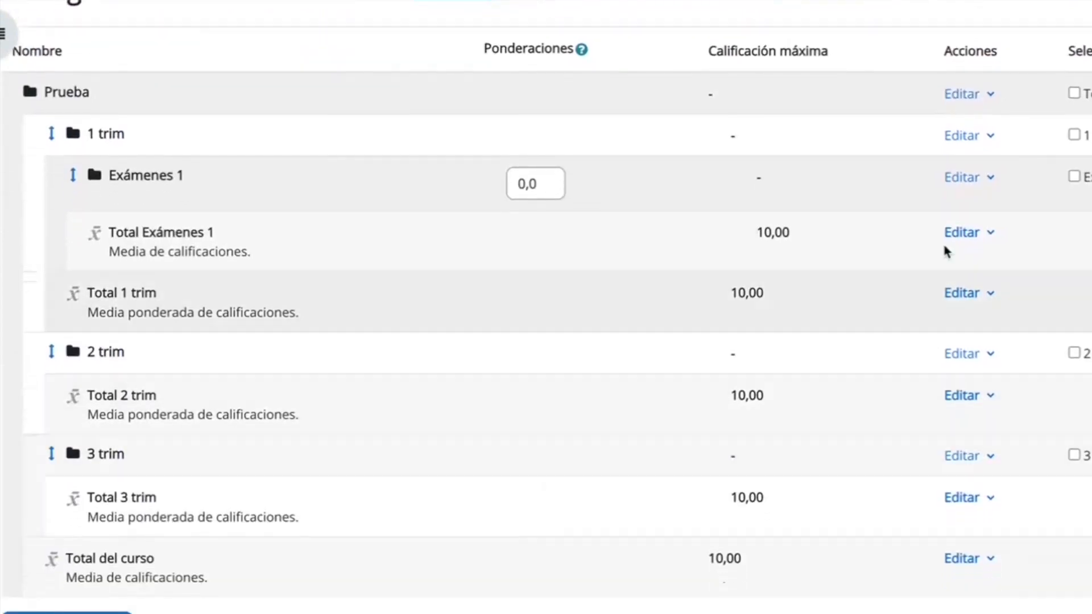
pyautogui.click(972, 179)
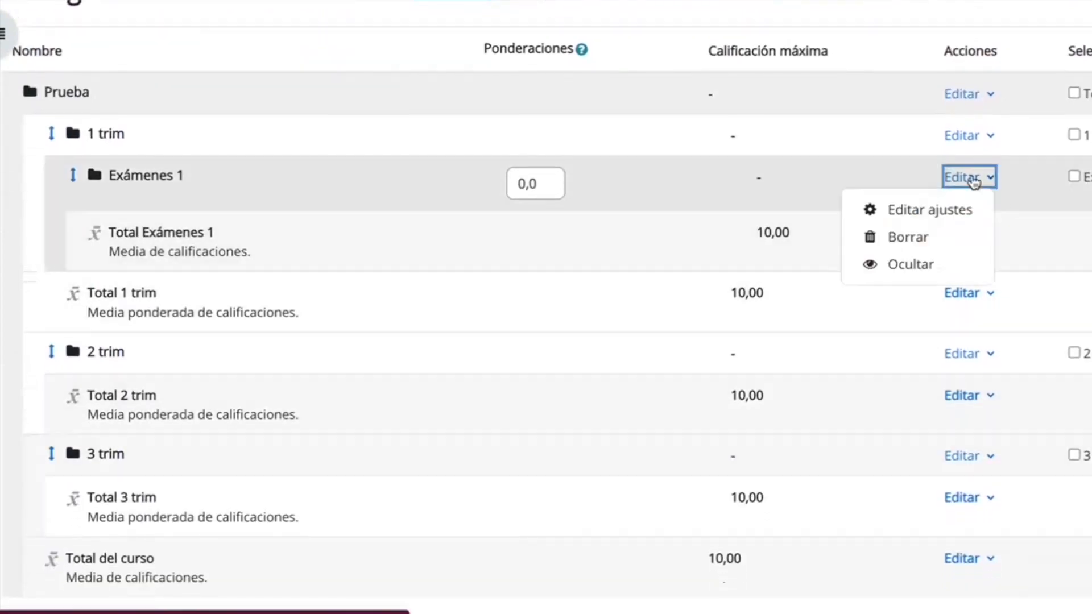
pyautogui.click(1040, 191)
pyautogui.scroll(-2, 639, 420)
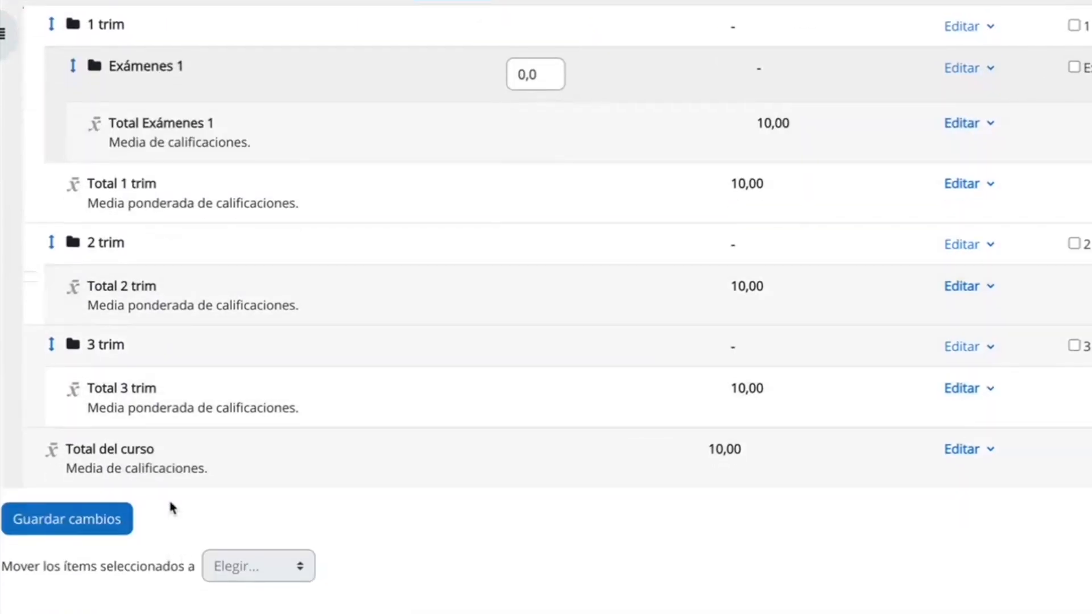
# Start a new grade category "Exámenes 2" with Media de calificaciones as total calculation and a maximum grade of 10.
pyautogui.scroll(4, 743, 276)
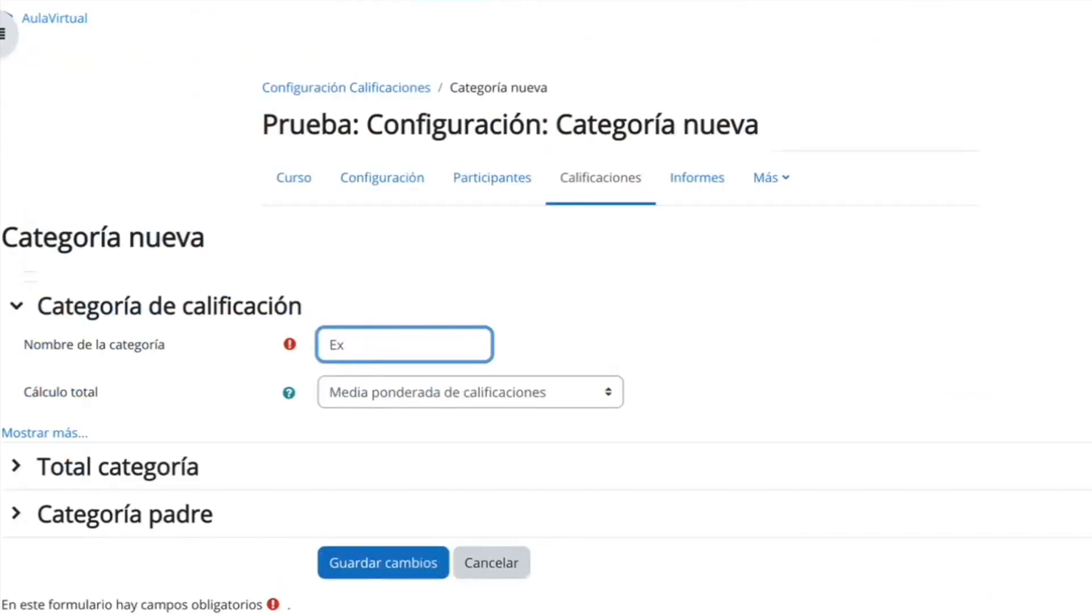
pyautogui.click(384, 394)
pyautogui.click(384, 368)
pyautogui.click(176, 475)
pyautogui.click(340, 491)
pyautogui.press('BackSpace')
# Choose "1 trim" as the parent category of "Exámenes 2" and save the category.
pyautogui.click(169, 412)
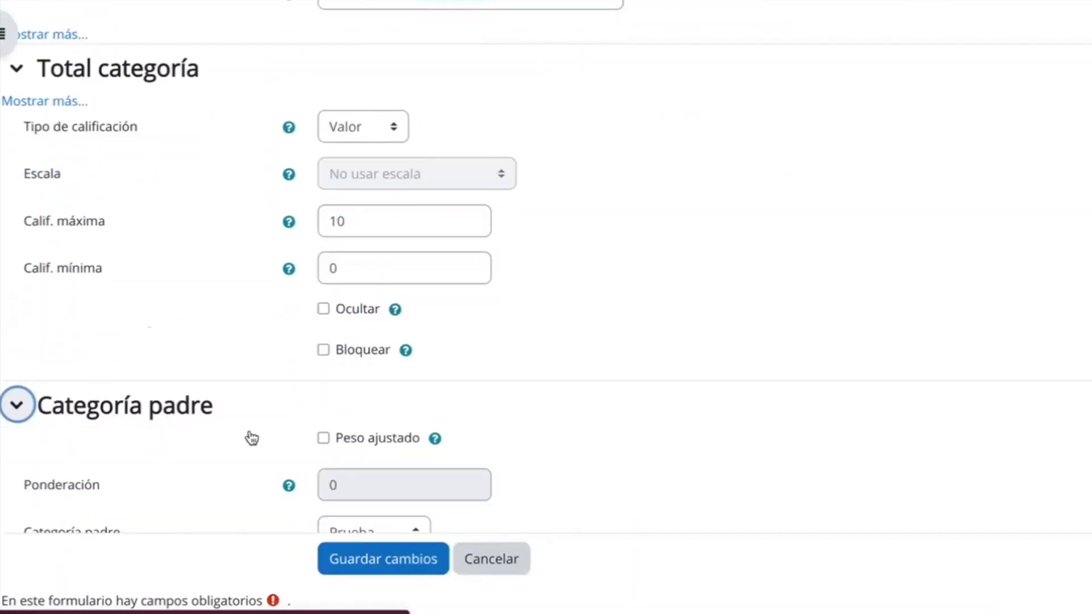
pyautogui.click(364, 530)
pyautogui.click(364, 557)
pyautogui.click(386, 490)
# Start a new grade category "Exámenes 3" with Media de calificaciones as total calculation and a maximum grade of 10.
pyautogui.click(802, 215)
pyautogui.click(404, 344)
pyautogui.write('Exámenes 3')
pyautogui.click(427, 392)
pyautogui.click(426, 375)
pyautogui.click(118, 467)
pyautogui.click(340, 487)
pyautogui.press('BackSpace')
# Choose "3 trim" as the parent category of "Exámenes 3" and save the category.
pyautogui.click(125, 389)
pyautogui.click(390, 463)
pyautogui.click(364, 536)
pyautogui.click(384, 524)
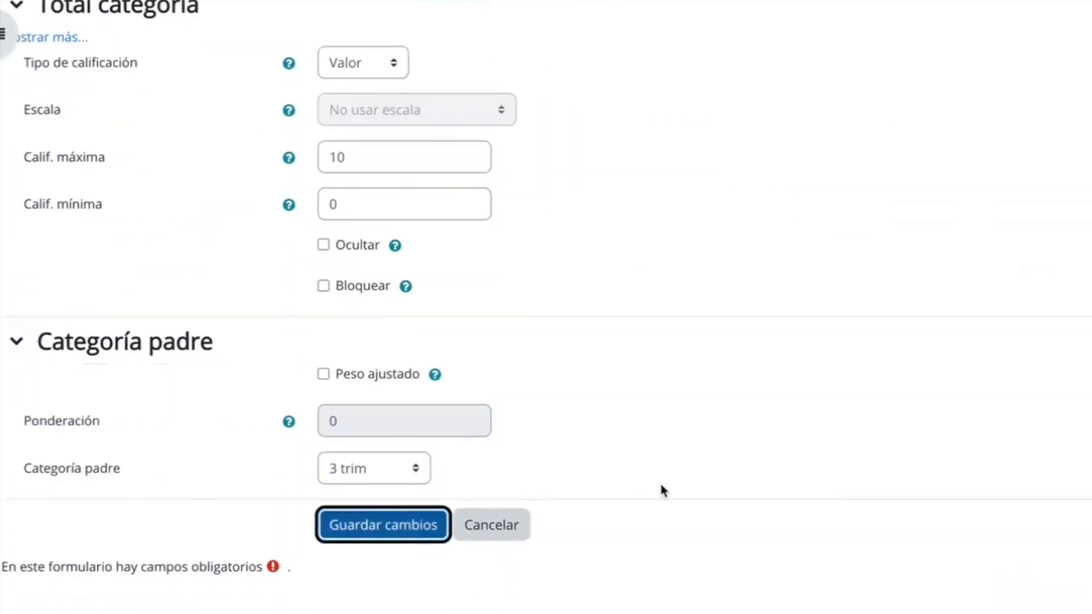
# Move the "Exámenes 2" category out of "1 trim" and into the "2 trim" category.
pyautogui.scroll(-4, 660, 489)
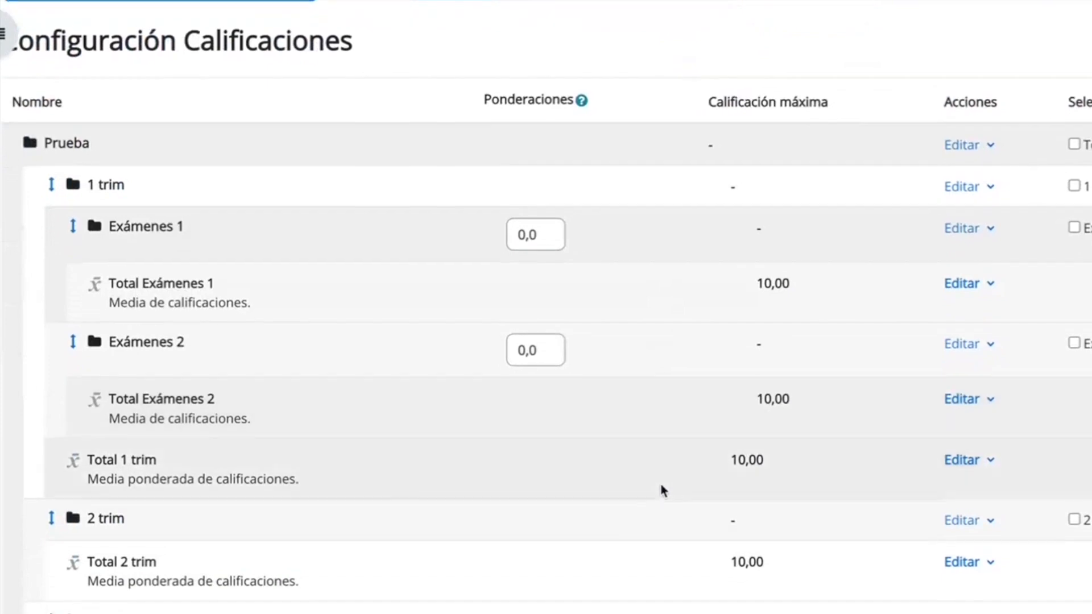
pyautogui.scroll(-3, 267, 311)
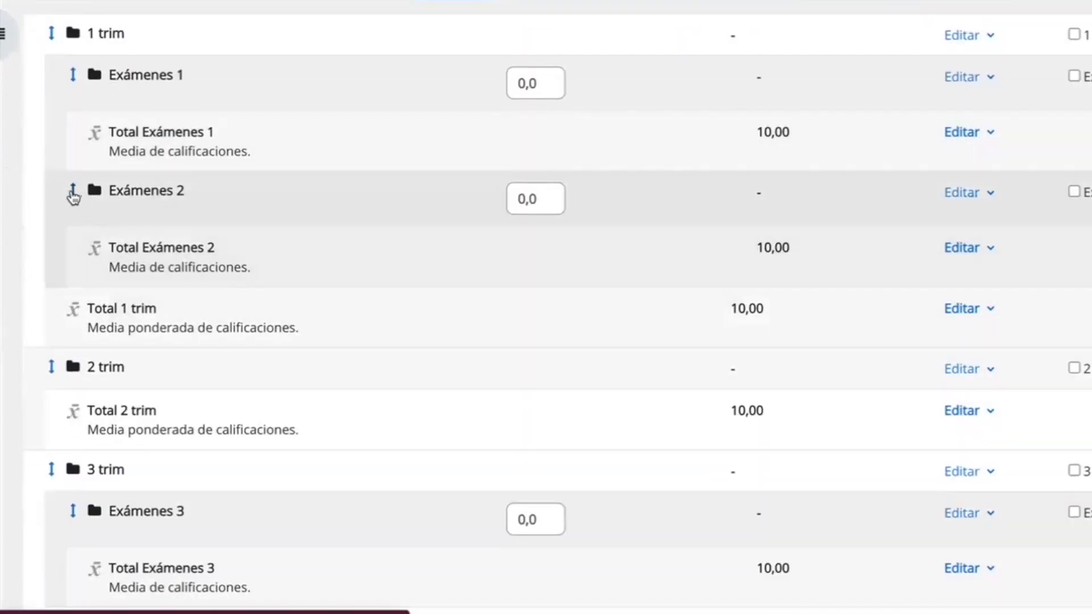
pyautogui.click(73, 193)
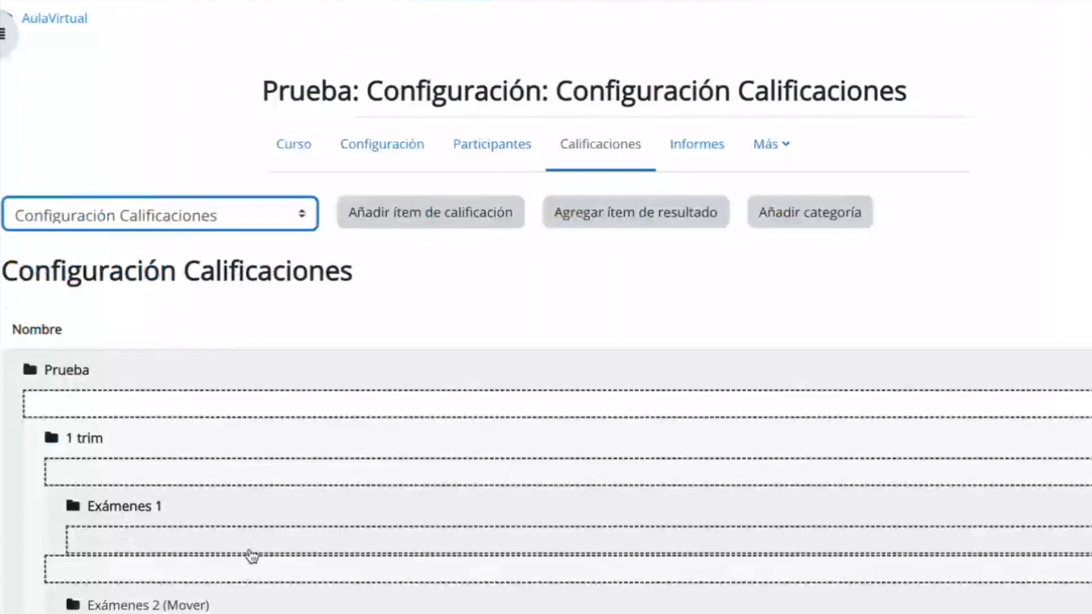
pyautogui.scroll(-3, 252, 557)
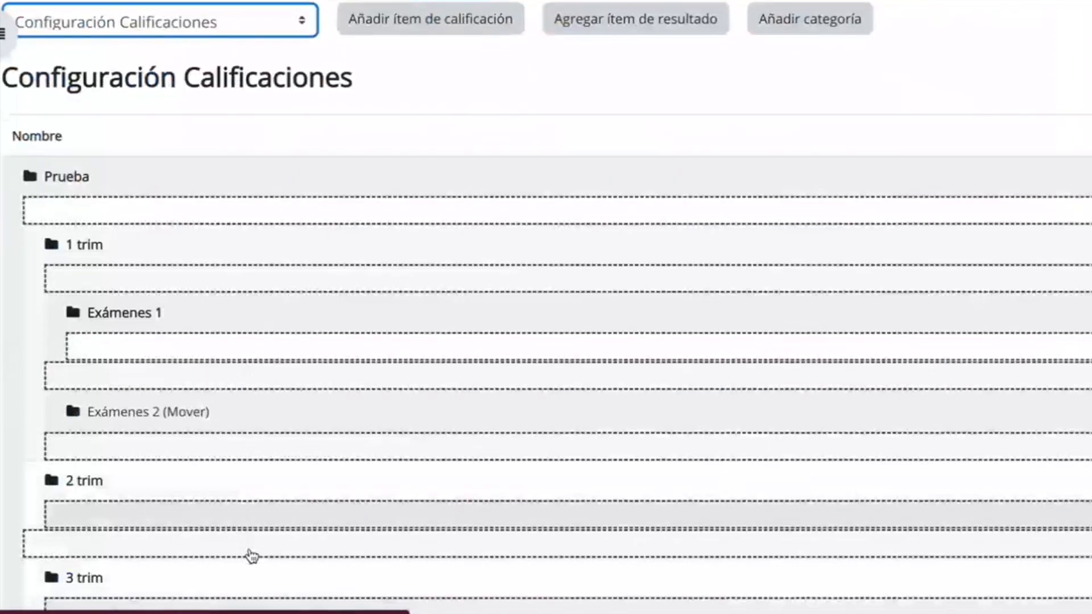
pyautogui.click(206, 520)
# Set the weights of the "Exámenes 1", "Exámenes 2" and "Exámenes 3" categories to 60.
pyautogui.scroll(-7, 206, 515)
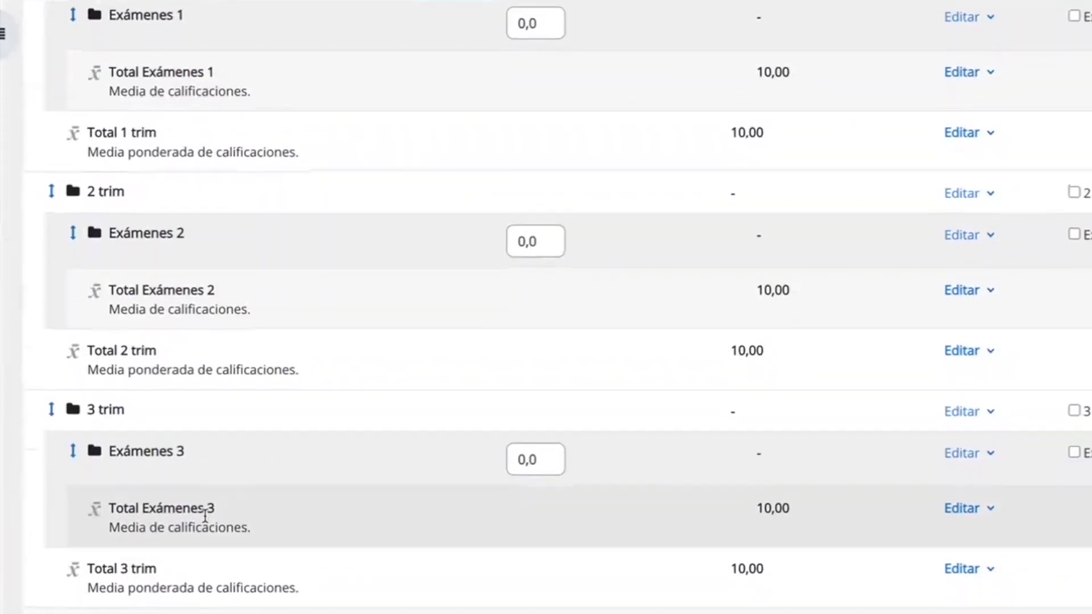
pyautogui.scroll(5, 206, 514)
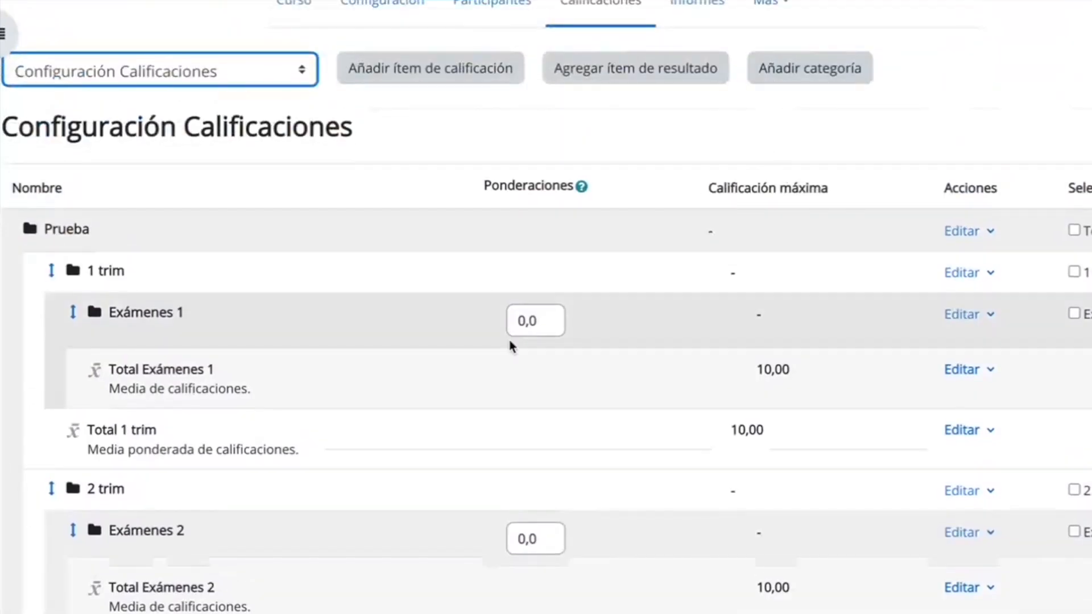
pyautogui.click(537, 323)
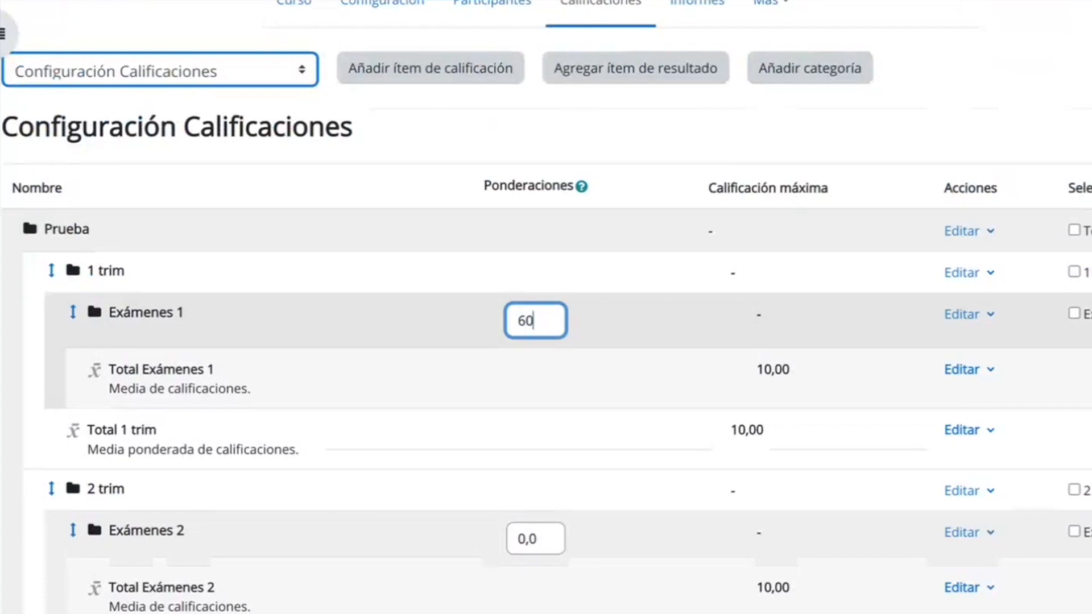
pyautogui.write('60')
pyautogui.click(561, 539)
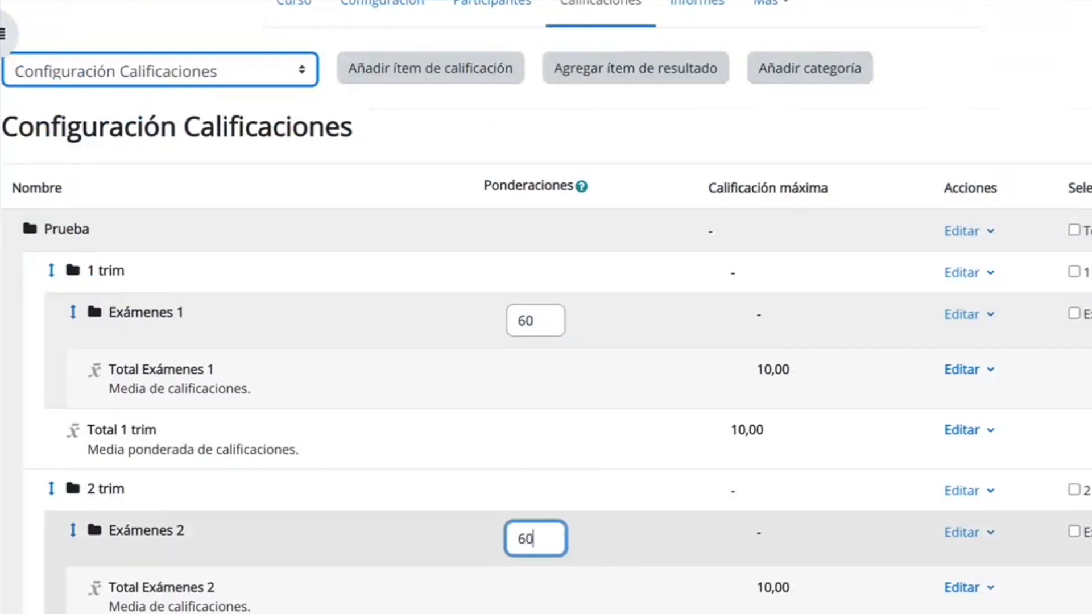
pyautogui.write('60')
pyautogui.scroll(-5, 567, 395)
pyautogui.click(551, 378)
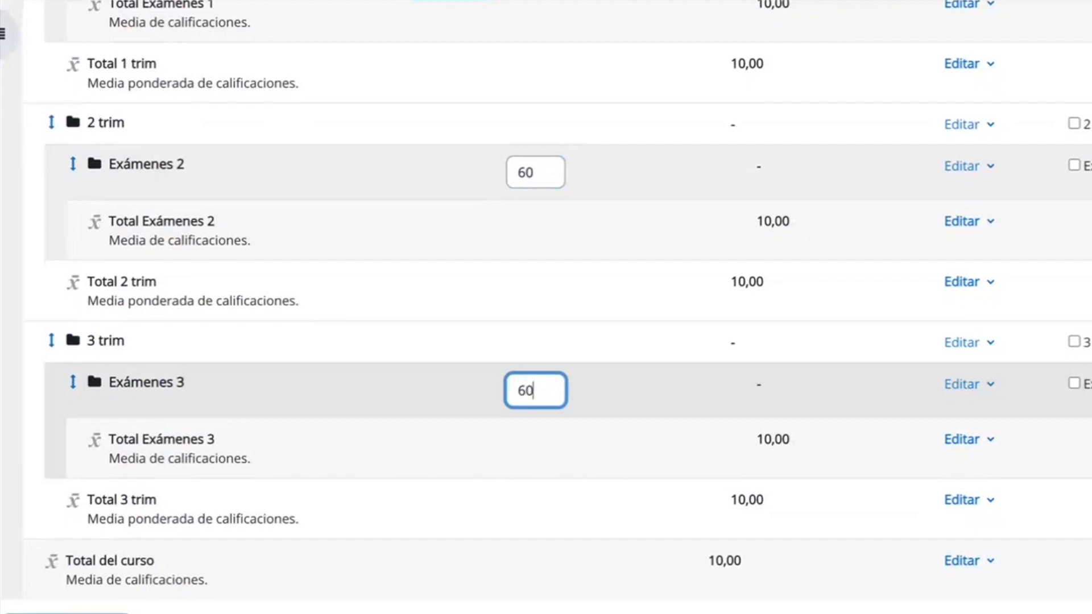
# Change the weights of all three Exámenes categories to 6 and save the gradebook changes.
pyautogui.click(544, 172)
pyautogui.press('BackSpace')
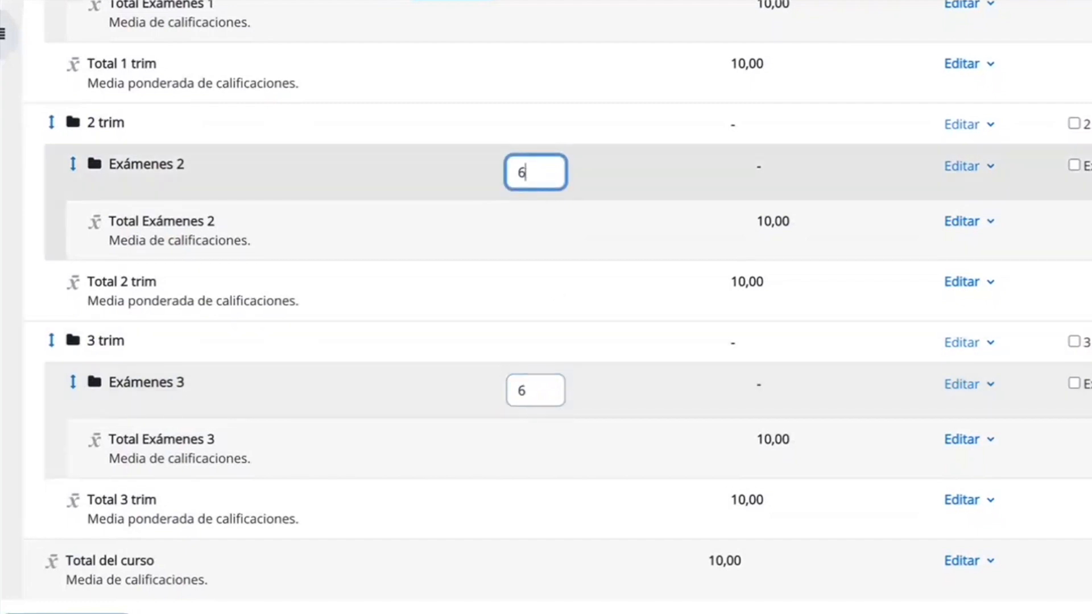
pyautogui.scroll(3, 549, 79)
pyautogui.click(549, 78)
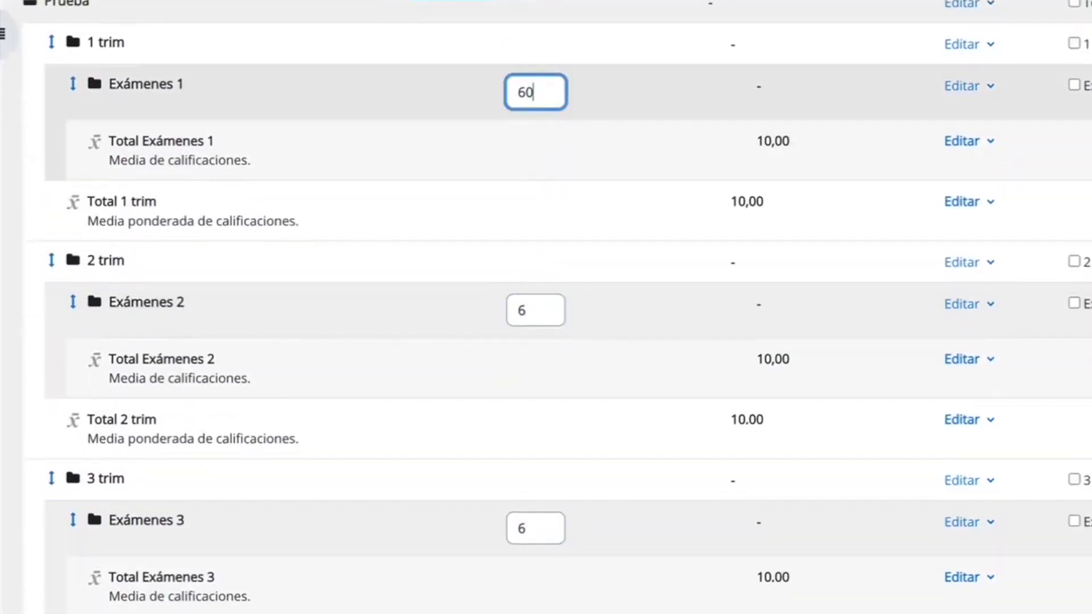
pyautogui.scroll(-4, 373, 405)
pyautogui.click(101, 566)
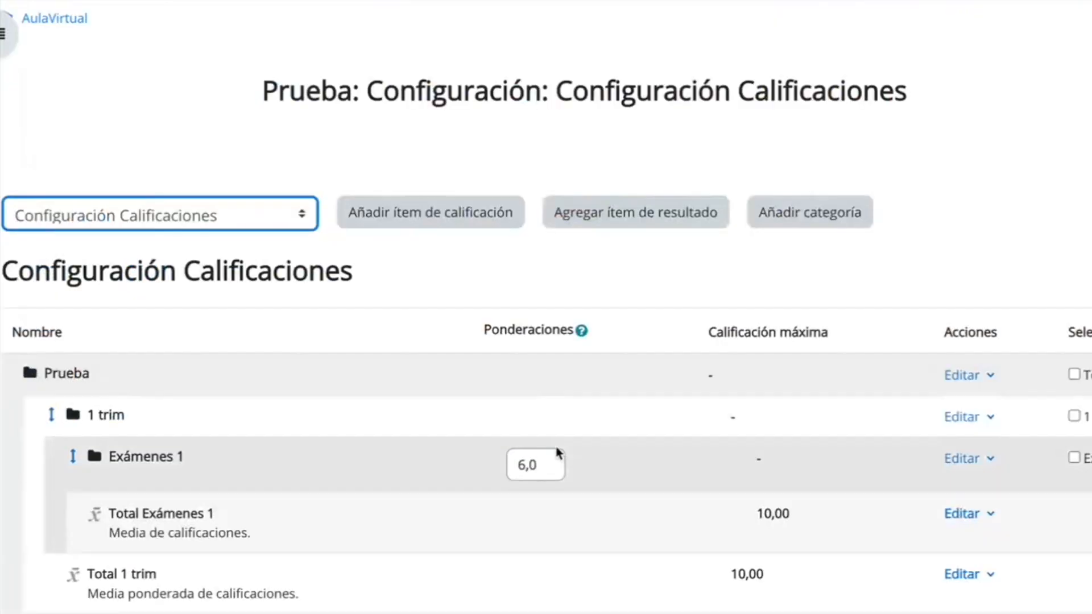
# Start a new grade category "Trabajos 1" with Media ponderada de calificaciones as total calculation and a maximum grade of 10.
pyautogui.scroll(-3, 556, 449)
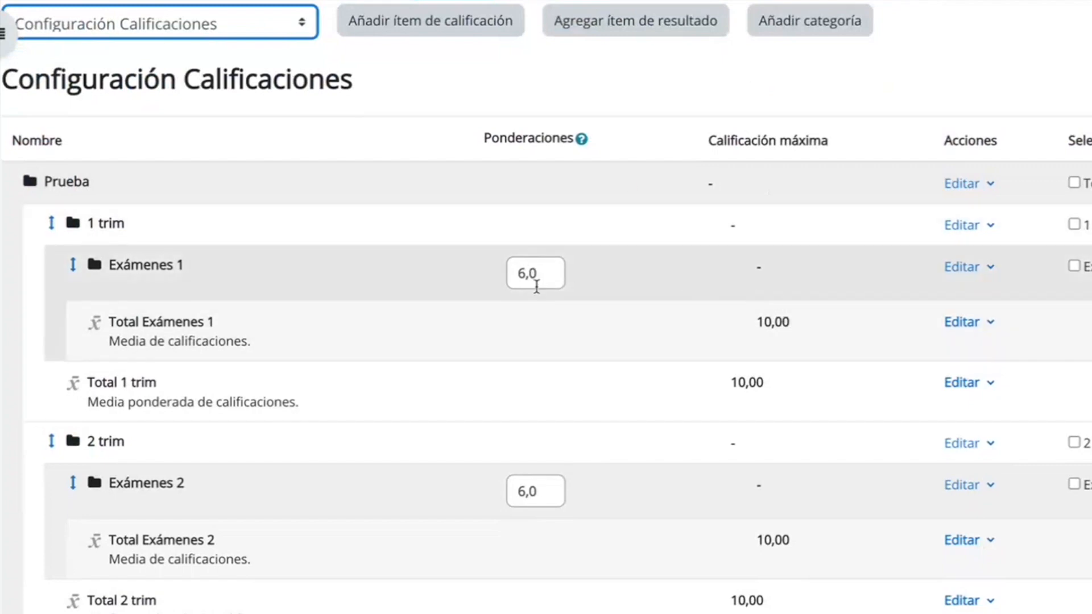
pyautogui.click(824, 23)
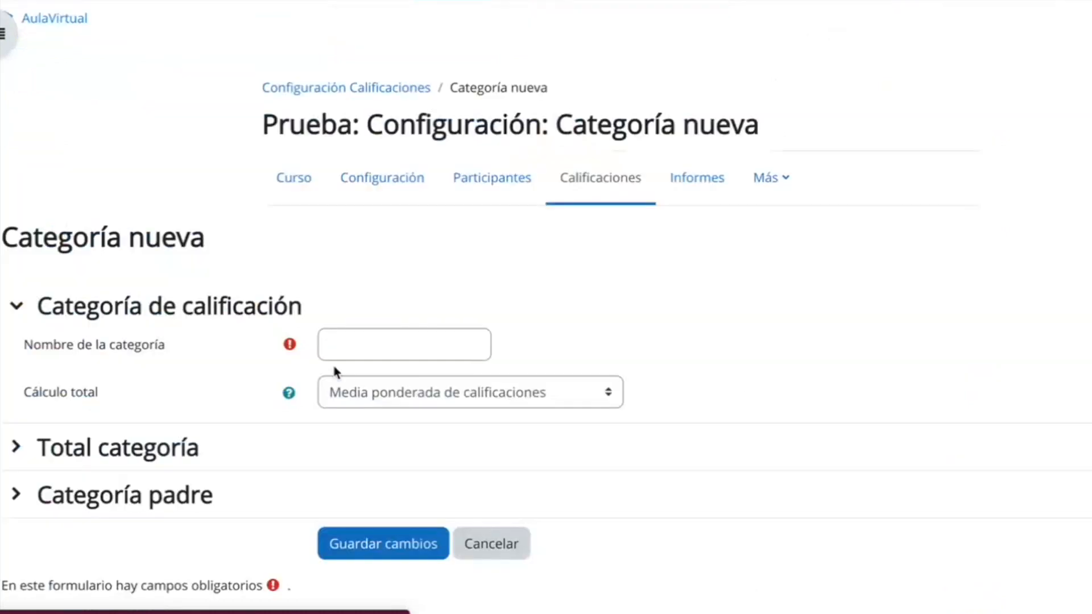
pyautogui.click(361, 354)
pyautogui.write('Traba')
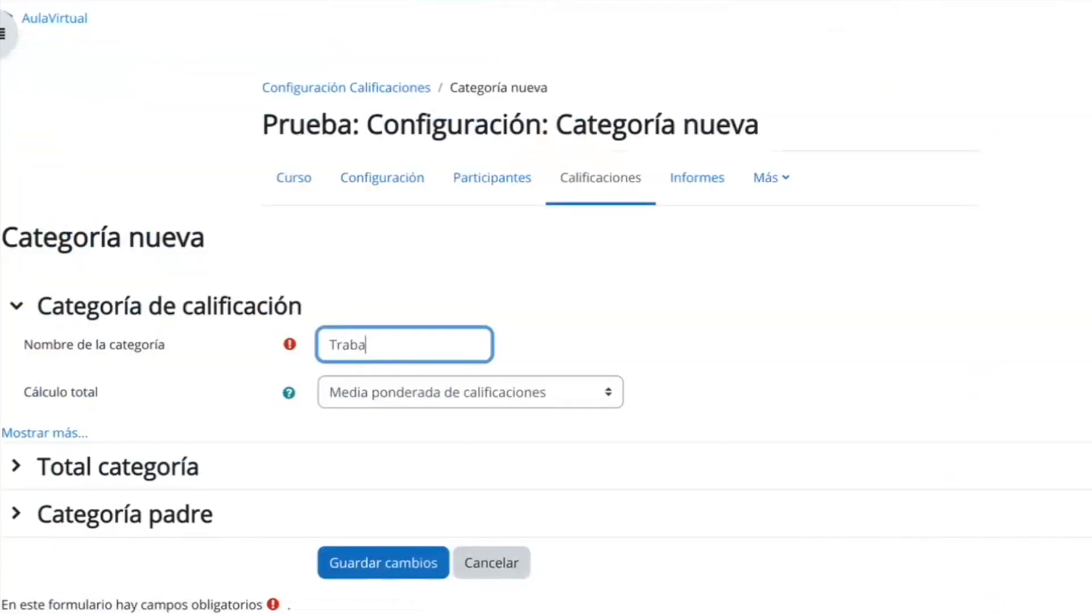
pyautogui.click(388, 395)
pyautogui.click(519, 388)
pyautogui.click(118, 467)
pyautogui.scroll(-6, 398, 398)
pyautogui.click(386, 246)
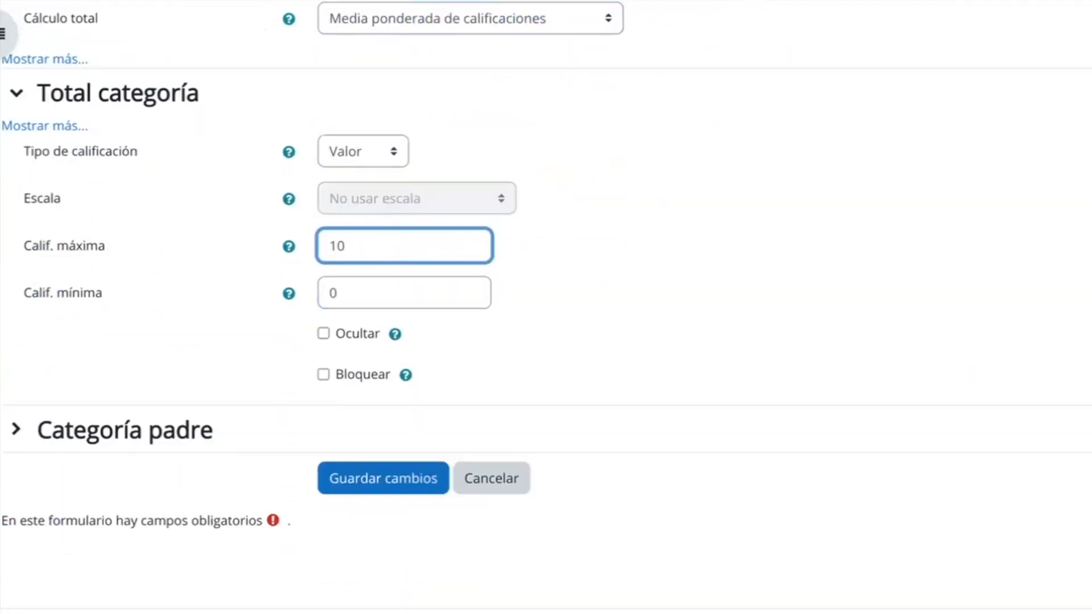
# Choose "1 trim" as the parent category of "Trabajos 1" and save the category.
pyautogui.click(124, 429)
pyautogui.scroll(-2, 341, 427)
pyautogui.click(376, 433)
pyautogui.click(385, 477)
pyautogui.click(411, 492)
# Start a new grade category "Trabajos 2" with a maximum grade of 10.
pyautogui.scroll(-3, 412, 497)
pyautogui.click(811, 57)
pyautogui.click(398, 345)
pyautogui.write('Trabajos 2')
pyautogui.click(117, 466)
pyautogui.click(398, 516)
pyautogui.press('BackSpace')
# Choose "2 trim" as the parent category of "Trabajos 2" and save the category.
pyautogui.click(124, 432)
pyautogui.click(381, 556)
pyautogui.click(401, 458)
pyautogui.click(387, 437)
# Start a new grade category "Trabajos 3" with a maximum grade of 10.
pyautogui.click(769, 18)
pyautogui.click(398, 345)
pyautogui.write('Trabajos 3')
pyautogui.click(117, 467)
pyautogui.click(398, 384)
pyautogui.press('BackSpace')
# Choose "3 trim" as the parent category of "Trabajos 3" and save the category.
pyautogui.click(124, 568)
pyautogui.click(375, 504)
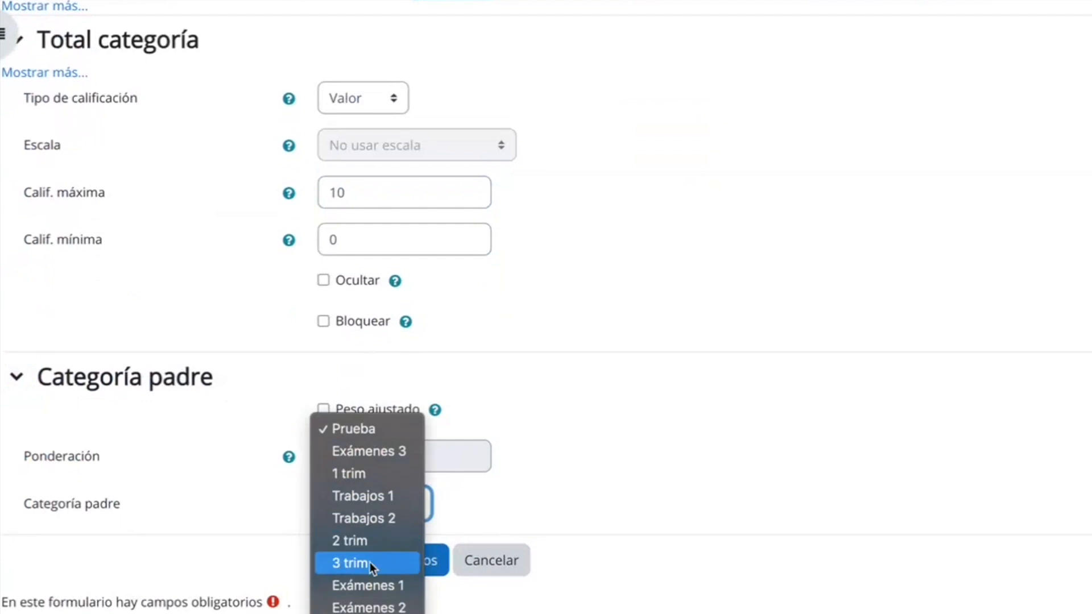
pyautogui.click(371, 563)
pyautogui.click(405, 561)
# Start a new grade category "Prácticas" with Media de calificaciones as total calculation and a maximum grade of 10.
pyautogui.scroll(-3, 404, 561)
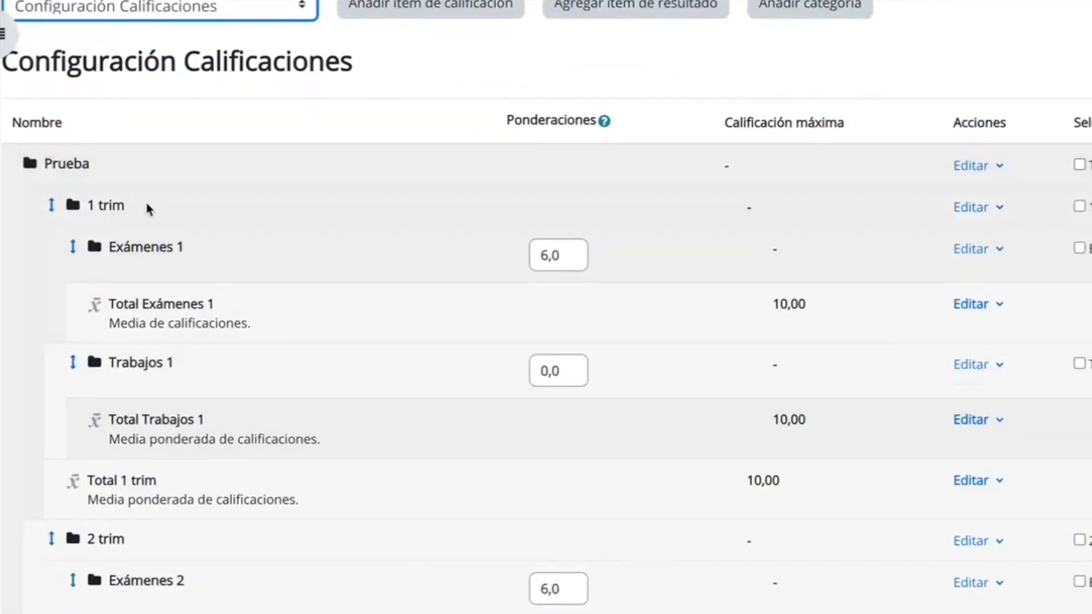
pyautogui.scroll(-3, 182, 364)
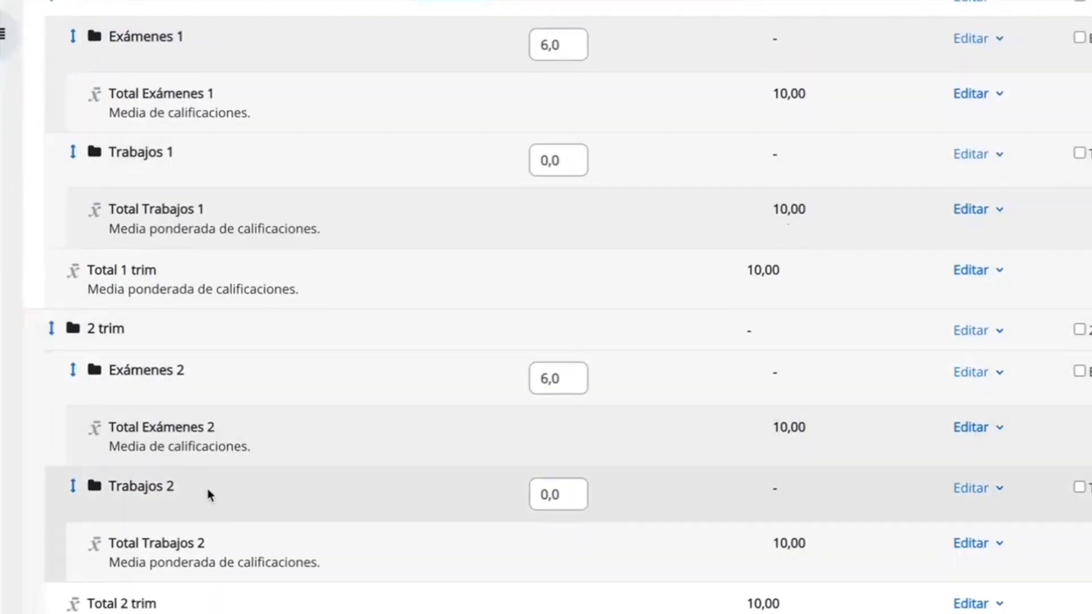
pyautogui.scroll(-3, 210, 494)
pyautogui.scroll(-2, 158, 447)
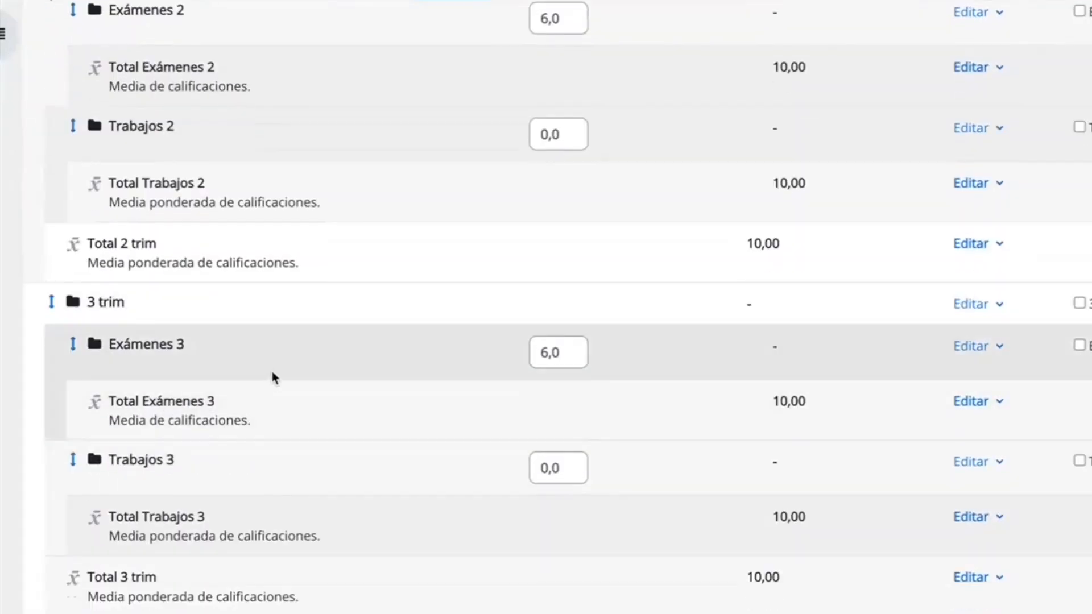
pyautogui.scroll(10, 255, 487)
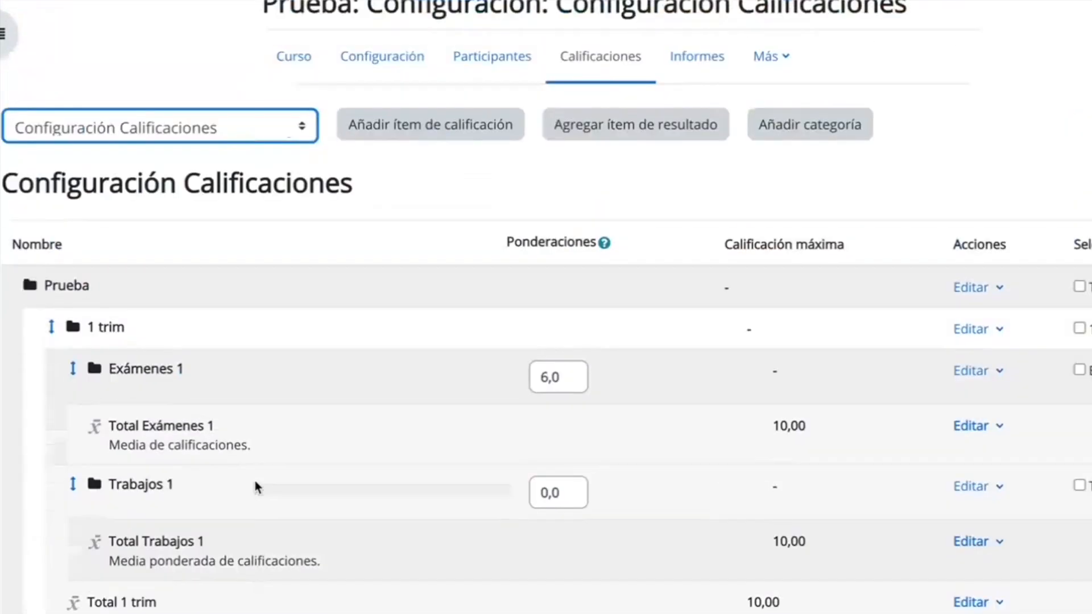
pyautogui.scroll(1, 255, 485)
pyautogui.click(802, 190)
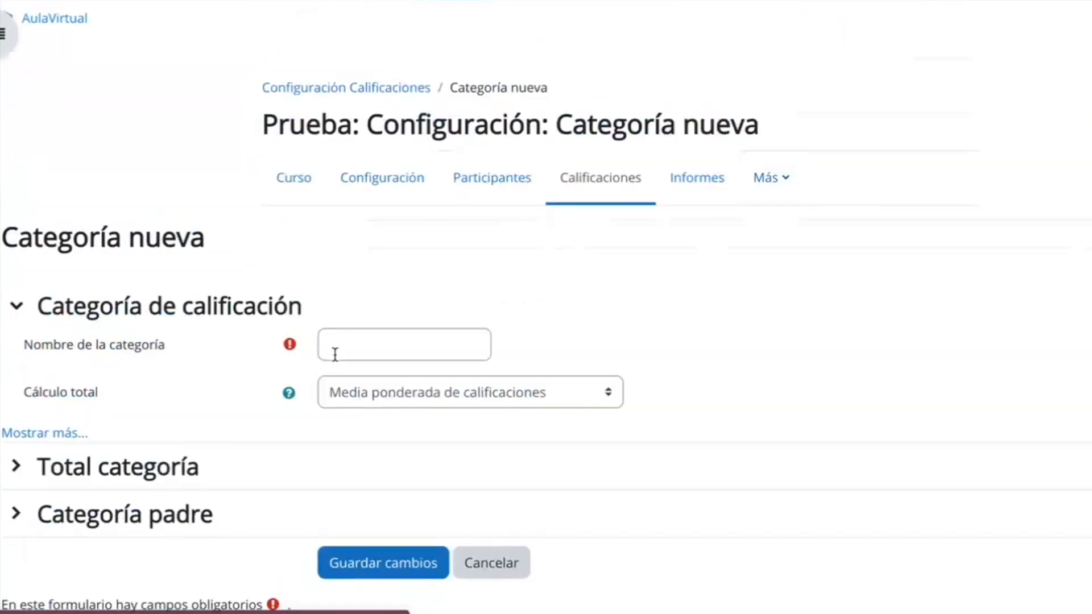
pyautogui.click(335, 352)
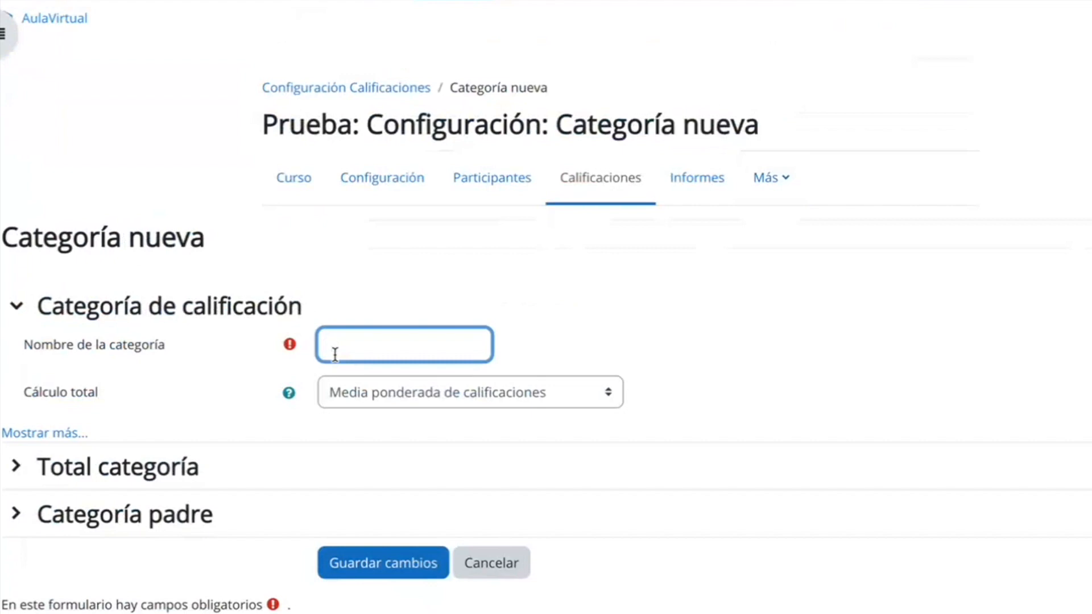
pyautogui.write('Prácticas')
pyautogui.click(415, 399)
pyautogui.click(466, 370)
pyautogui.click(16, 466)
pyautogui.click(392, 390)
# Choose "1 trim" as the parent category of "Prácticas" and save the category.
pyautogui.click(16, 572)
pyautogui.click(373, 515)
pyautogui.click(373, 560)
pyautogui.click(384, 571)
# Start a new grade category "Prácticas 2" with Media de calificaciones as total calculation and a maximum grade of 10.
pyautogui.click(832, 212)
pyautogui.click(393, 345)
pyautogui.write('Prácticas 2')
pyautogui.click(445, 392)
pyautogui.click(445, 375)
pyautogui.click(16, 466)
pyautogui.scroll(-4, 341, 398)
pyautogui.click(340, 385)
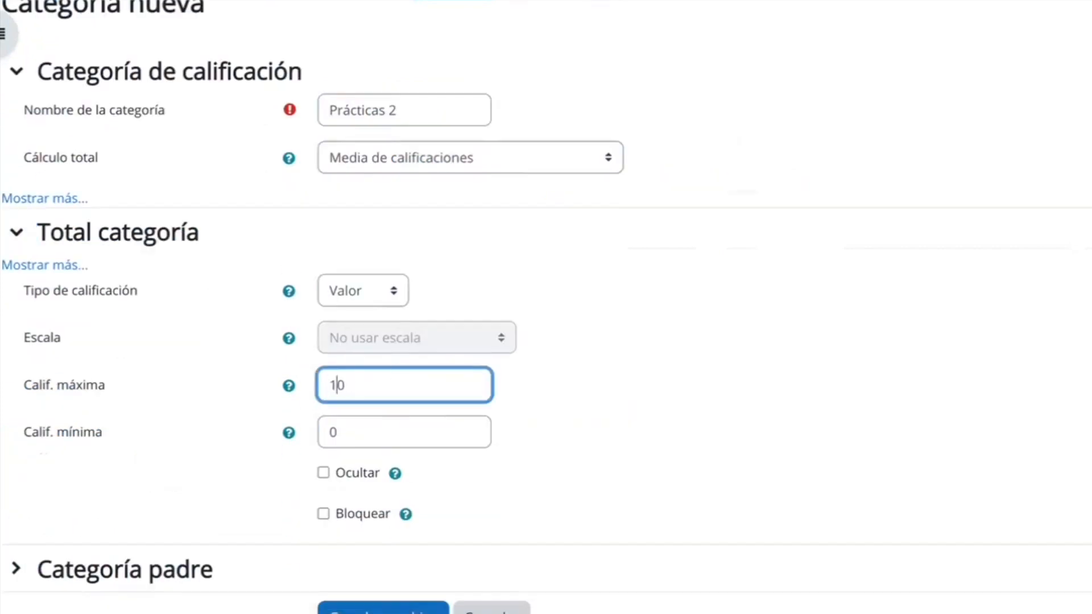
# Choose "2 trim" as the parent category of "Prácticas 2" and save the category.
pyautogui.click(16, 570)
pyautogui.click(400, 458)
pyautogui.click(364, 570)
pyautogui.click(378, 513)
# Start a new grade category "Prácticas 3" with Media de calificaciones as total calculation and a maximum grade of 10.
pyautogui.click(392, 345)
pyautogui.write('Prácticas 3')
pyautogui.click(421, 393)
pyautogui.click(383, 418)
pyautogui.press('BackSpace')
# Choose "3 trim" as the parent category of "Prácticas 3" and save the category.
pyautogui.click(408, 415)
pyautogui.click(364, 546)
pyautogui.click(417, 467)
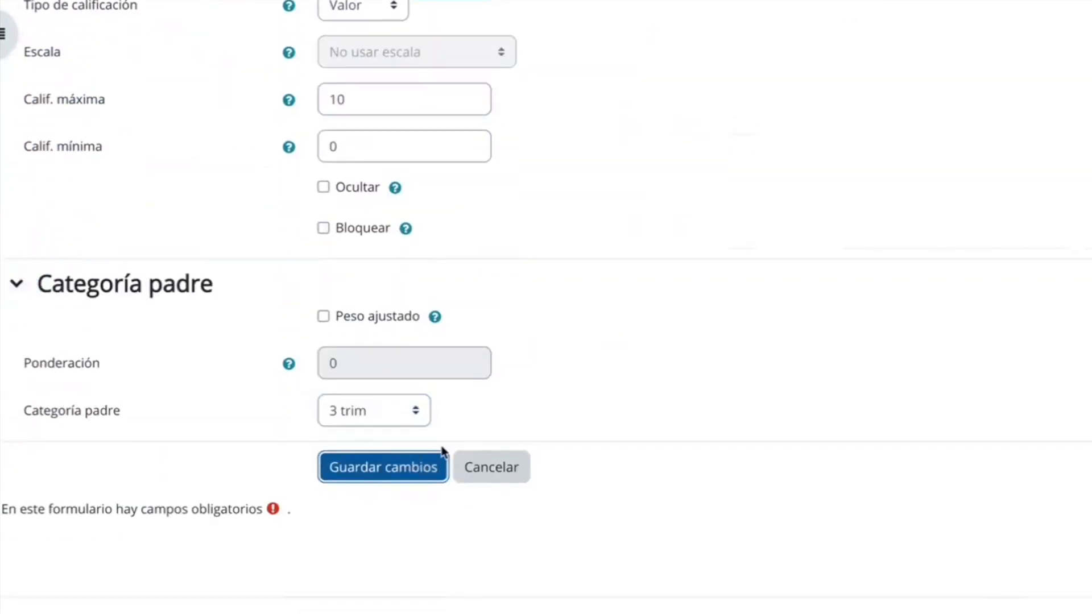
# Set the weights of "Trabajos 1" and "Prácticas" in the "1 trim" category to 2,0.
pyautogui.scroll(-6, 804, 443)
pyautogui.scroll(-1, 807, 446)
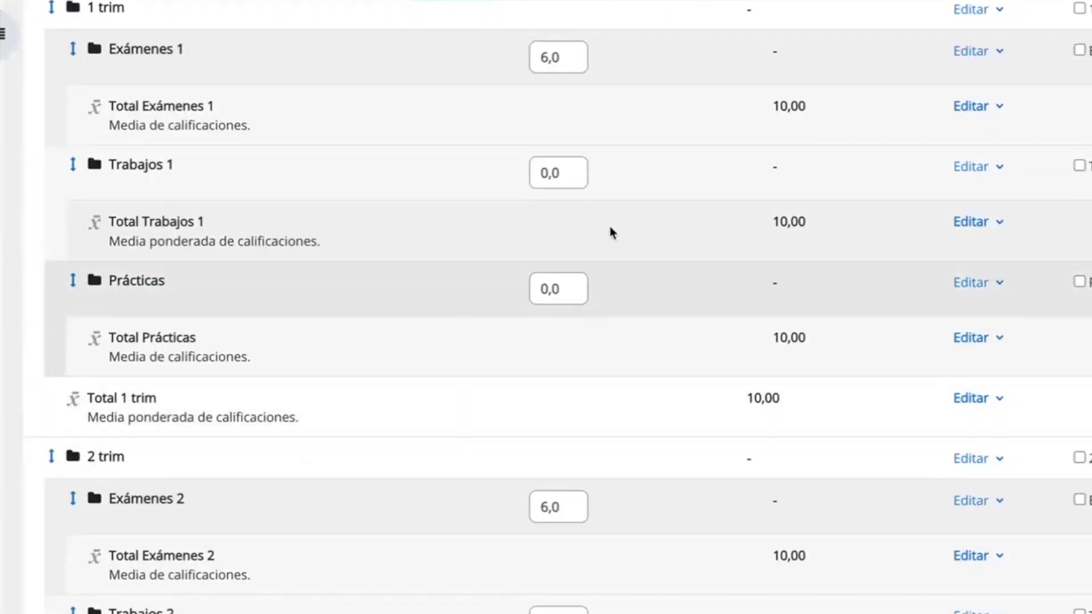
pyautogui.click(545, 174)
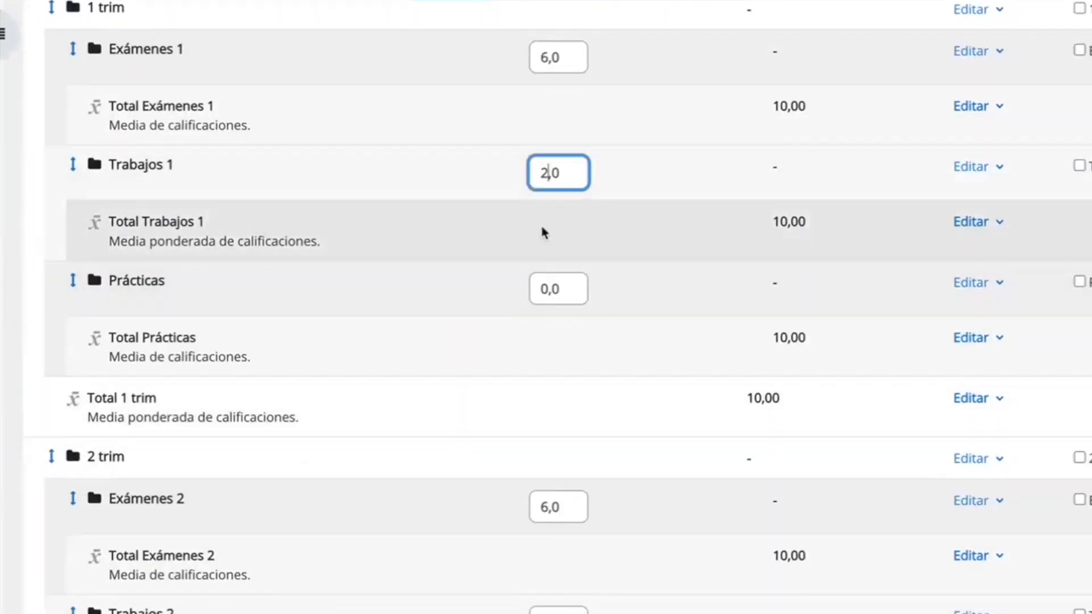
pyautogui.click(546, 287)
pyautogui.press('BackSpace')
pyautogui.write('2')
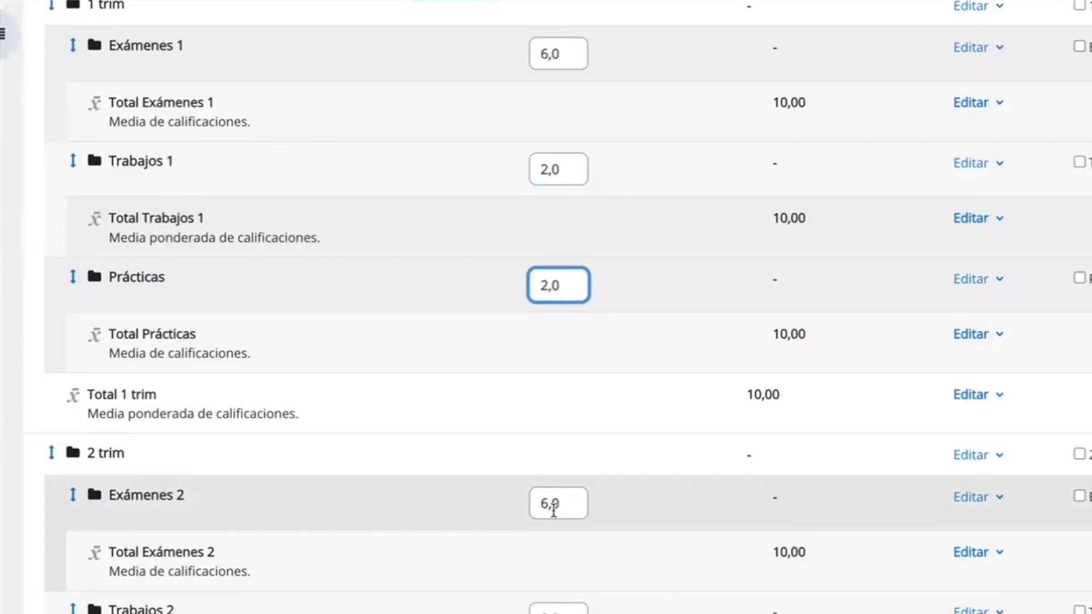
# Set the weights of "Trabajos 2" and "Prácticas 2" in the "2 trim" category to 2,0.
pyautogui.scroll(-3, 553, 509)
pyautogui.click(544, 453)
pyautogui.press('BackSpace')
pyautogui.write('2')
pyautogui.scroll(-2, 544, 458)
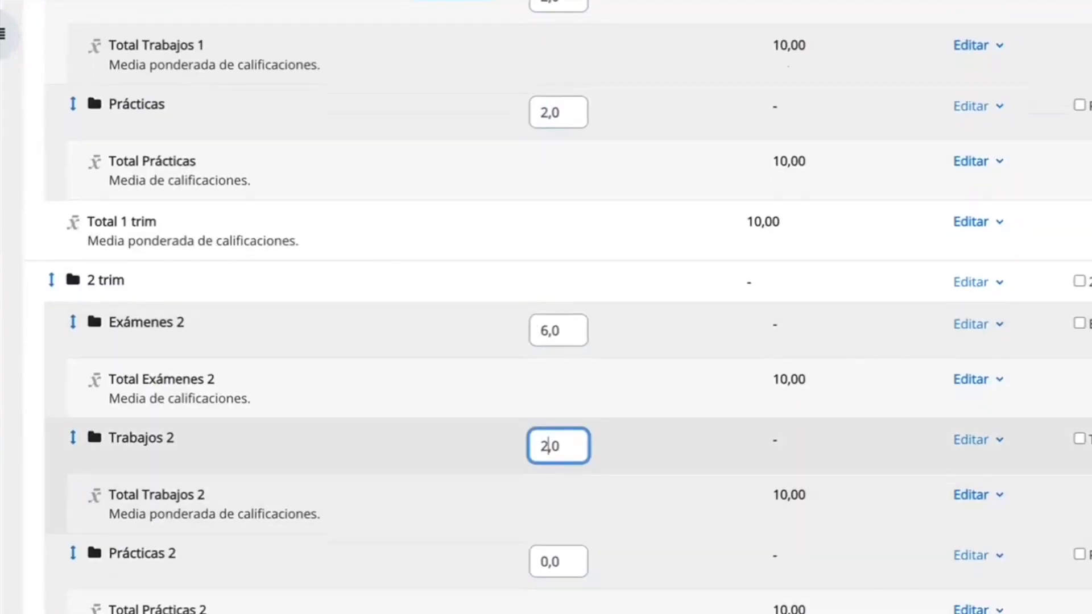
pyautogui.click(547, 470)
# Set the weights of "Trabajos 3" and "Prácticas 3" to 2,0 and save the gradebook changes.
pyautogui.scroll(-9, 528, 267)
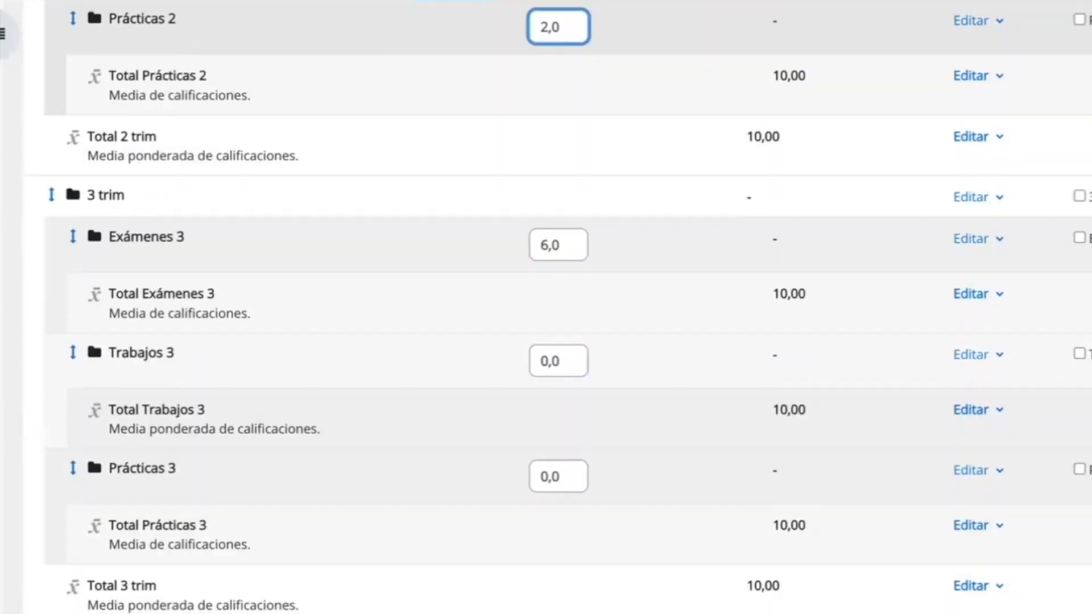
pyautogui.click(548, 286)
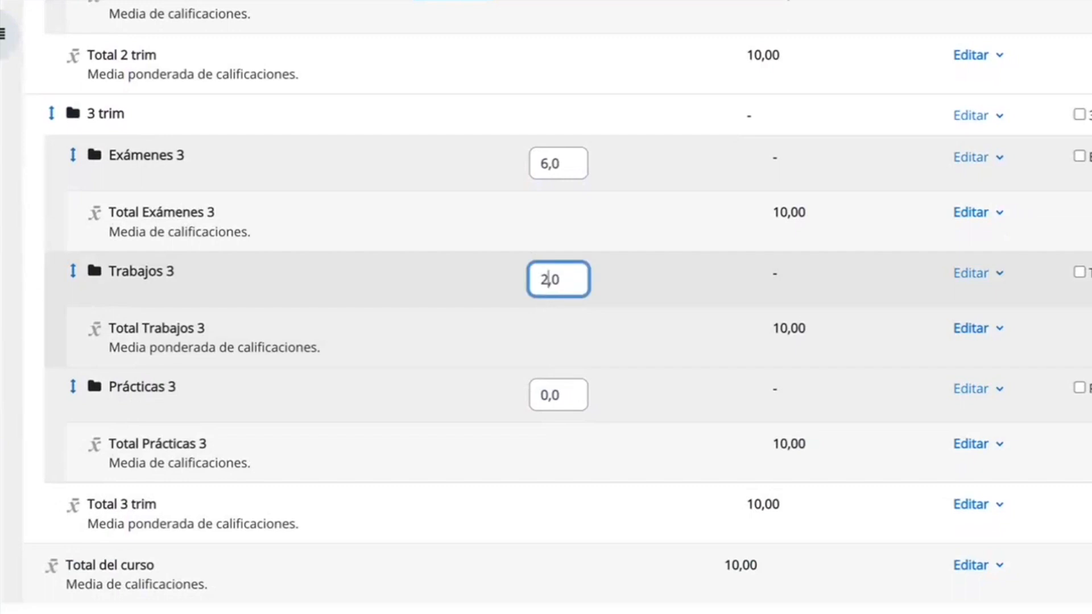
pyautogui.write('2')
pyautogui.click(547, 394)
pyautogui.write('2')
pyautogui.scroll(-4, 546, 307)
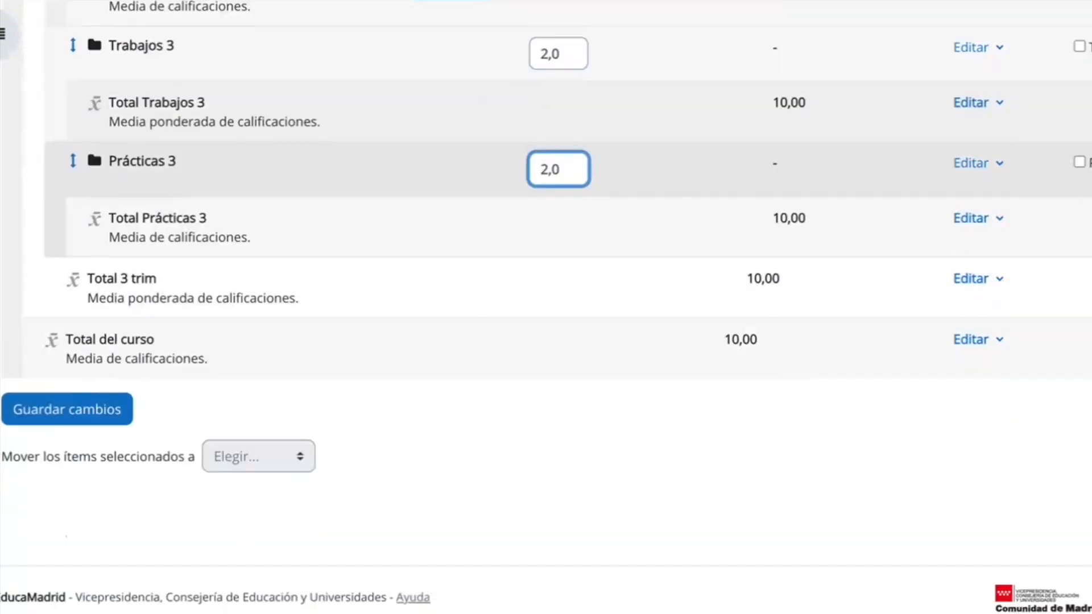
pyautogui.click(102, 417)
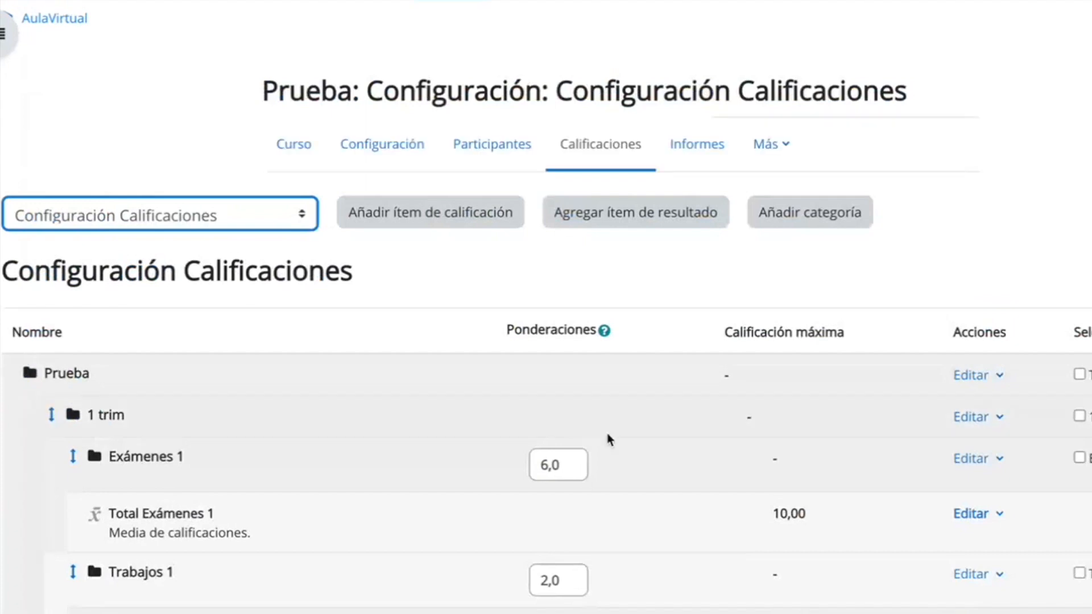
# Start a new grade item named "Examen T1" with a maximum grade of 10,00.
pyautogui.scroll(-3, 608, 440)
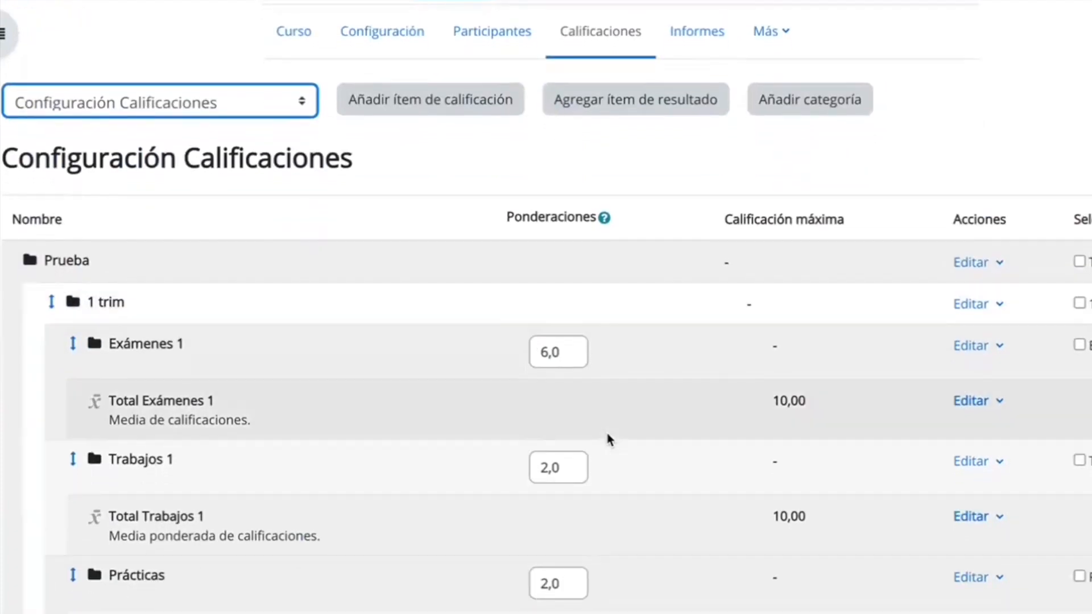
pyautogui.scroll(-1, 608, 439)
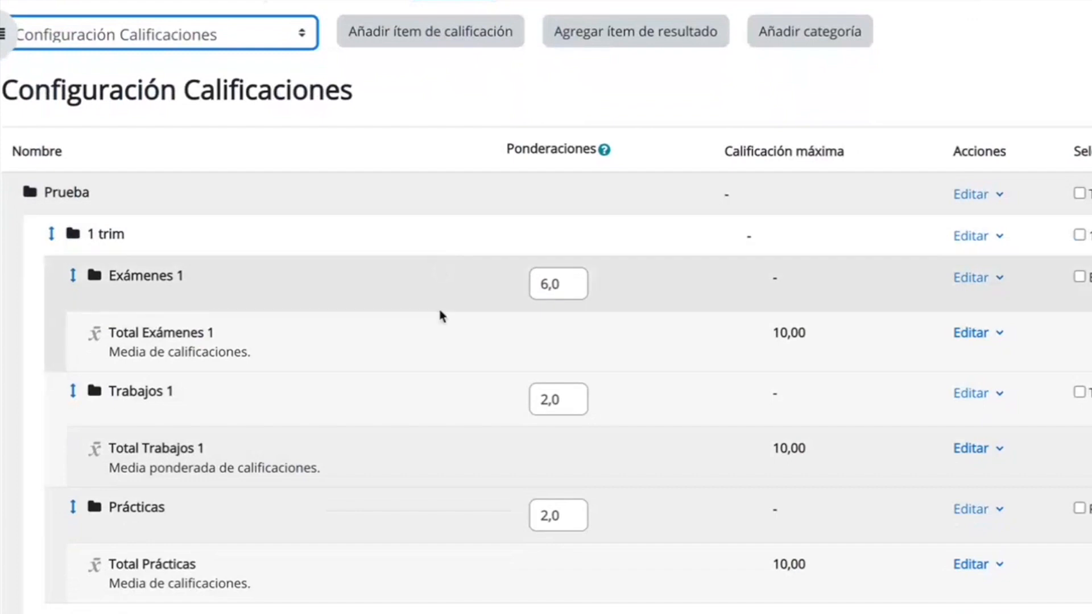
pyautogui.scroll(2, 418, 484)
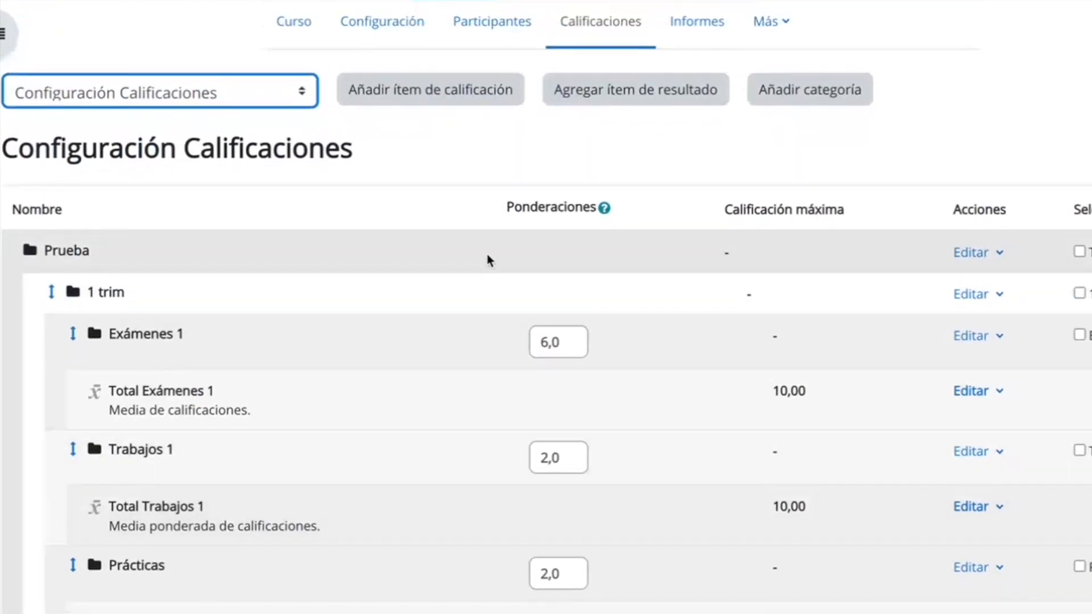
pyautogui.click(437, 88)
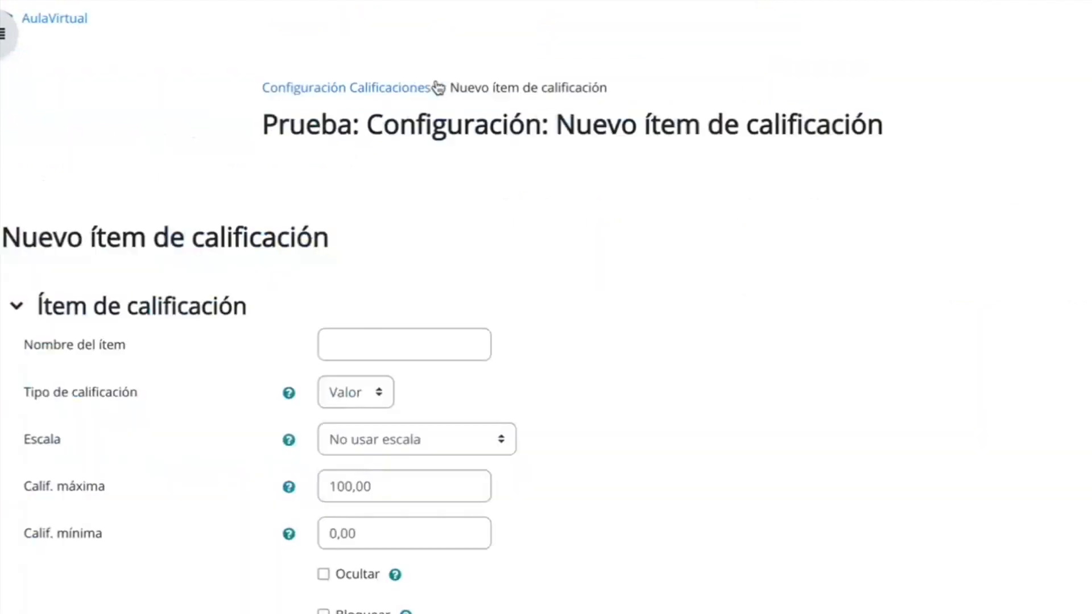
pyautogui.click(420, 341)
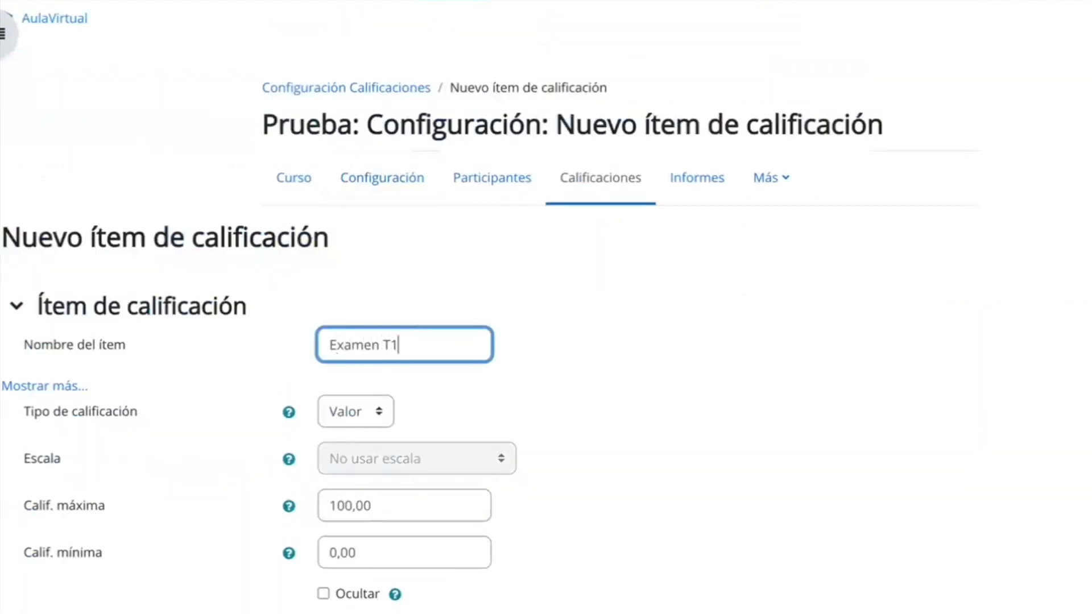
pyautogui.write('Examen T1')
pyautogui.click(348, 507)
pyautogui.press('BackSpace')
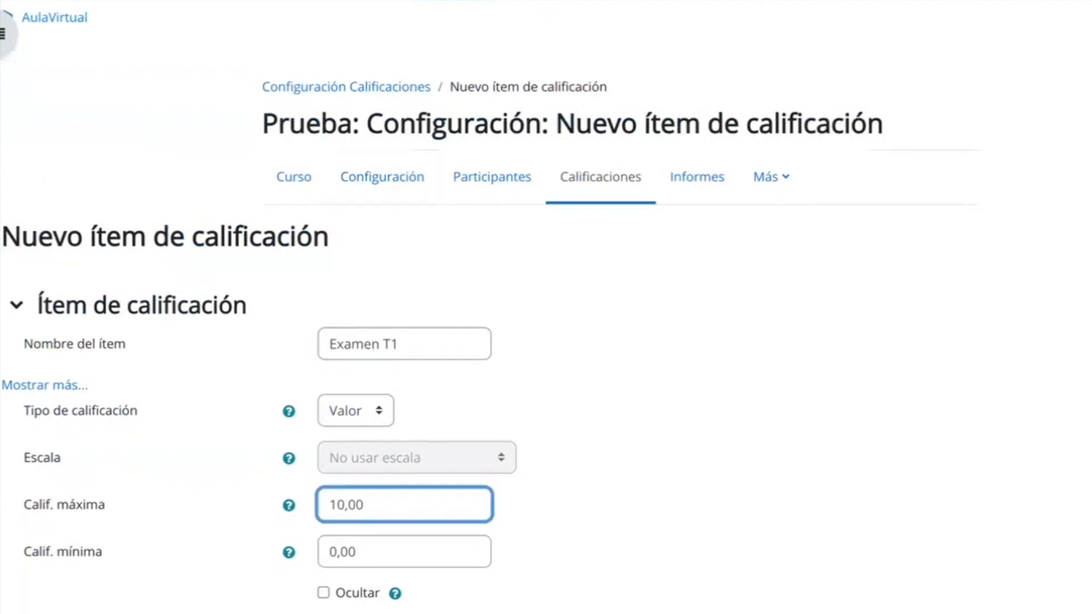
# Assign the "Examen T1" grade item to the "Exámenes 1" parent category.
pyautogui.scroll(-5, 347, 506)
pyautogui.click(378, 453)
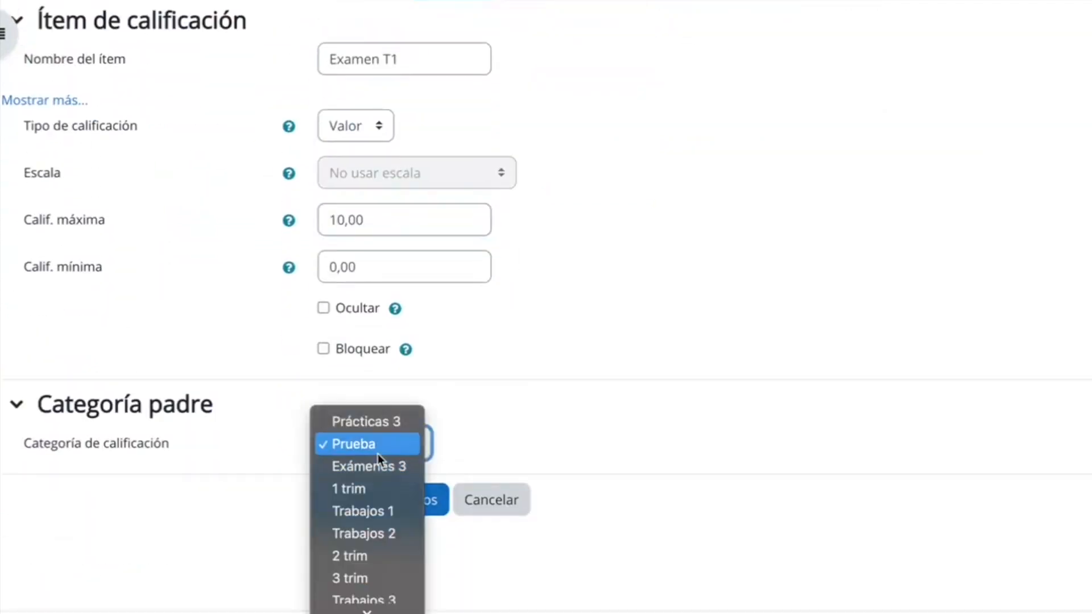
pyautogui.scroll(-3, 376, 572)
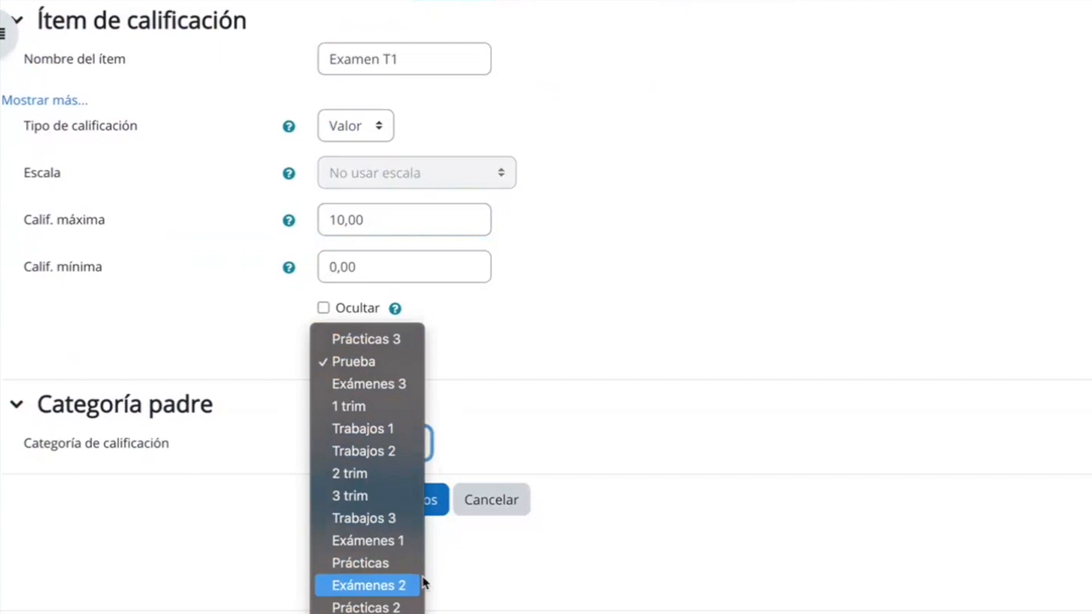
pyautogui.click(403, 540)
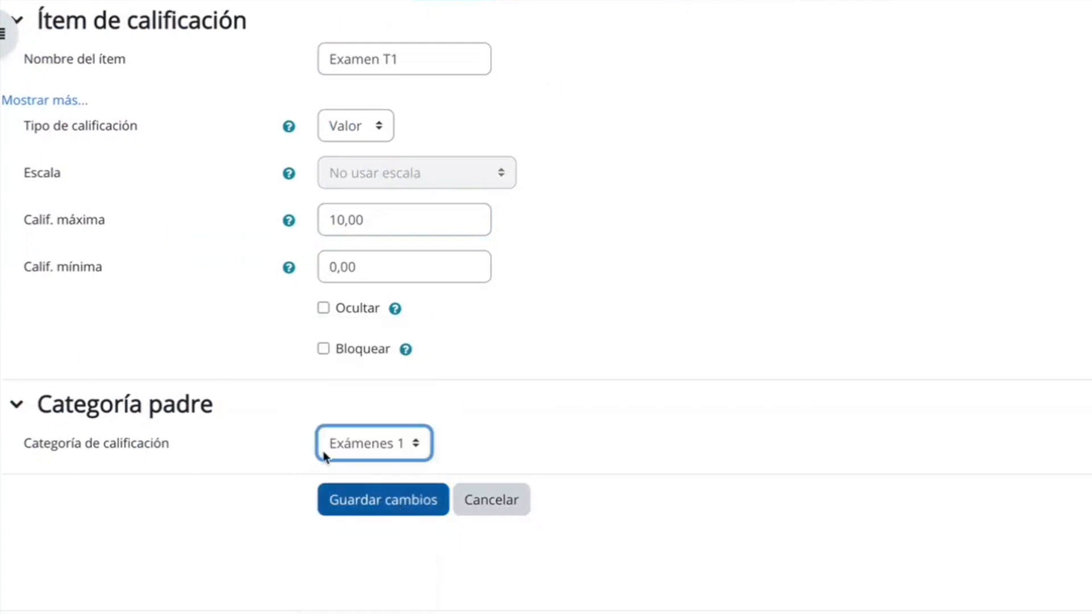
# Expand the additional grade item options, set the passing grade of "Examen T1" to 5,00 and save the item.
pyautogui.click(32, 102)
pyautogui.scroll(-3, 517, 511)
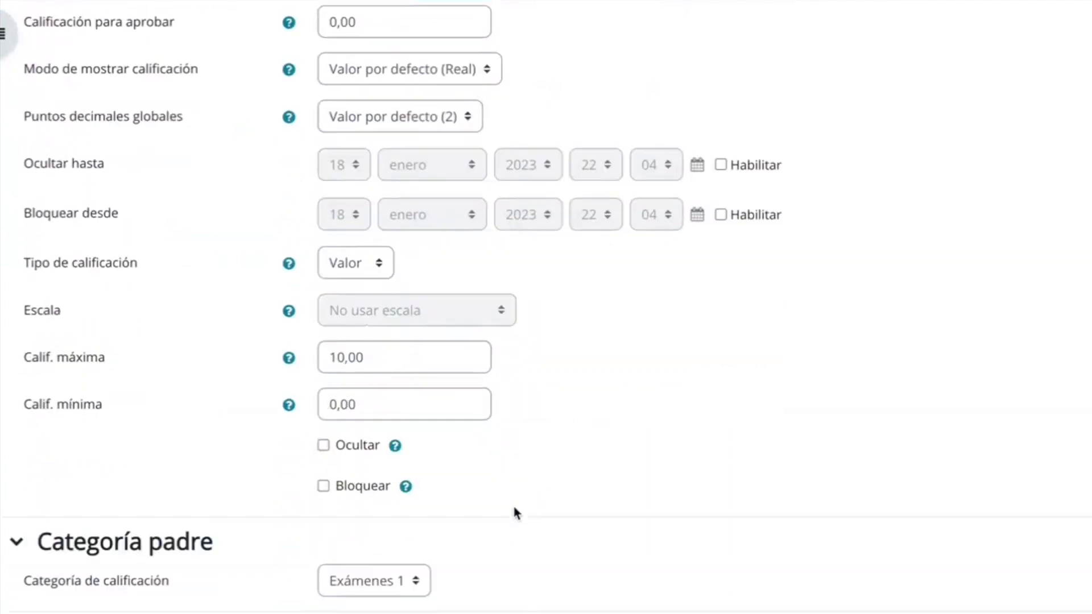
pyautogui.scroll(5, 513, 503)
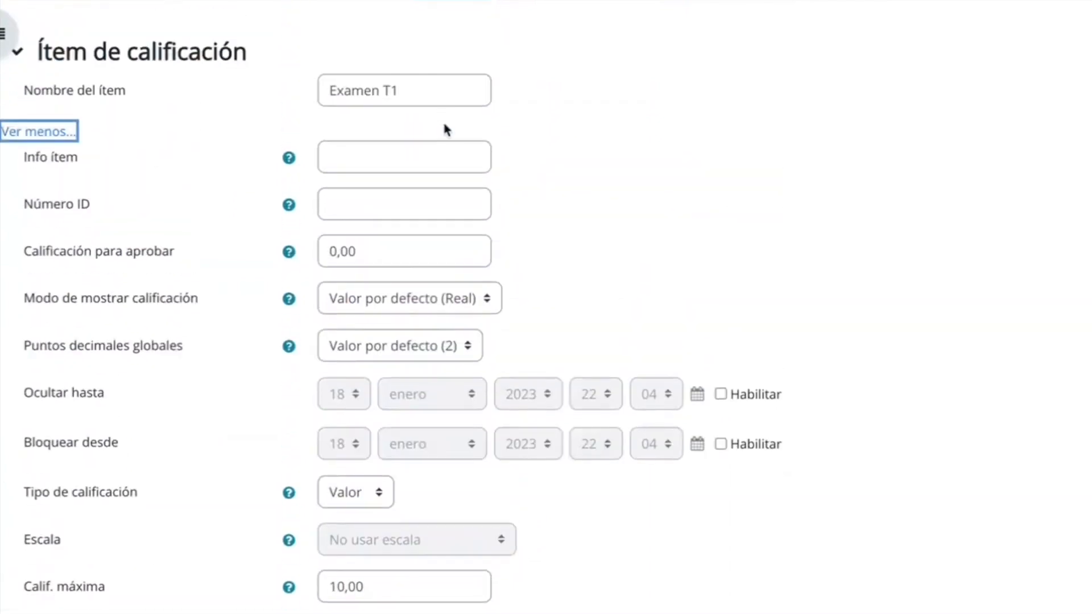
pyautogui.click(335, 250)
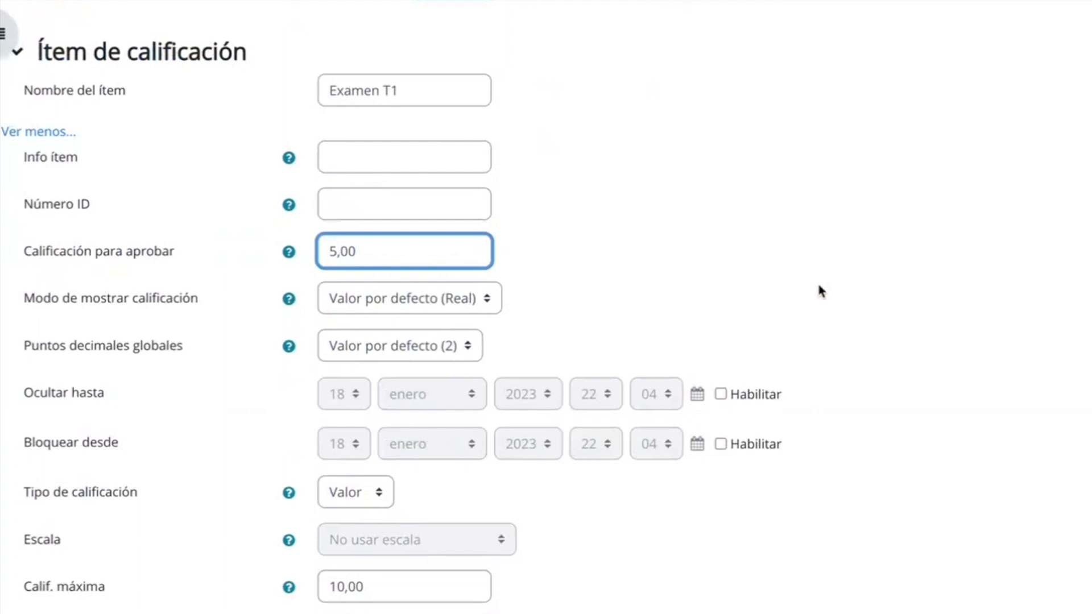
pyautogui.scroll(-3, 819, 286)
pyautogui.scroll(-5, 819, 287)
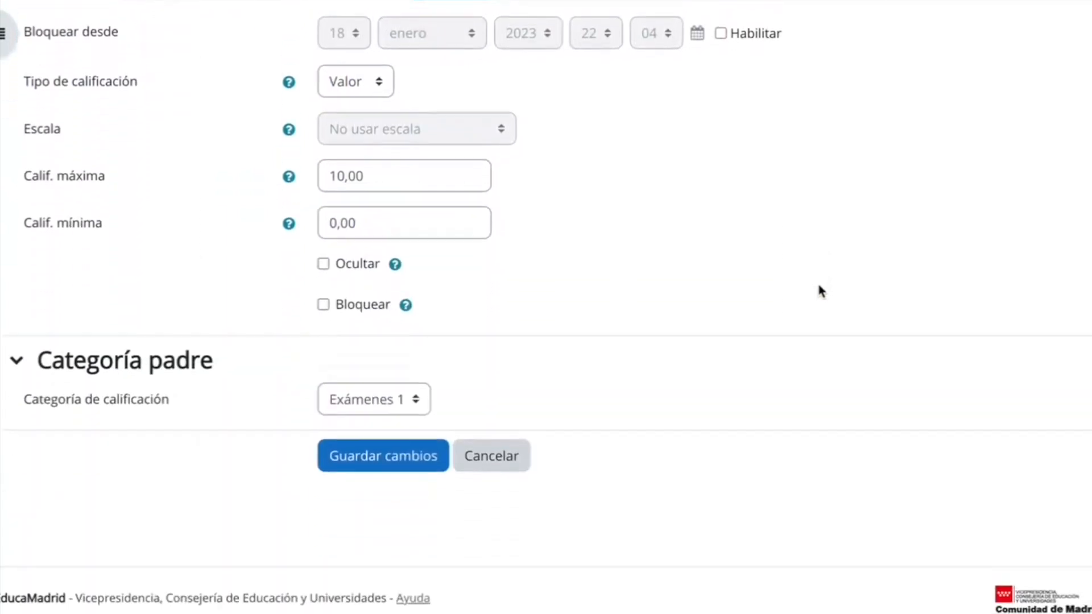
pyautogui.scroll(10, 817, 281)
pyautogui.scroll(-10, 393, 367)
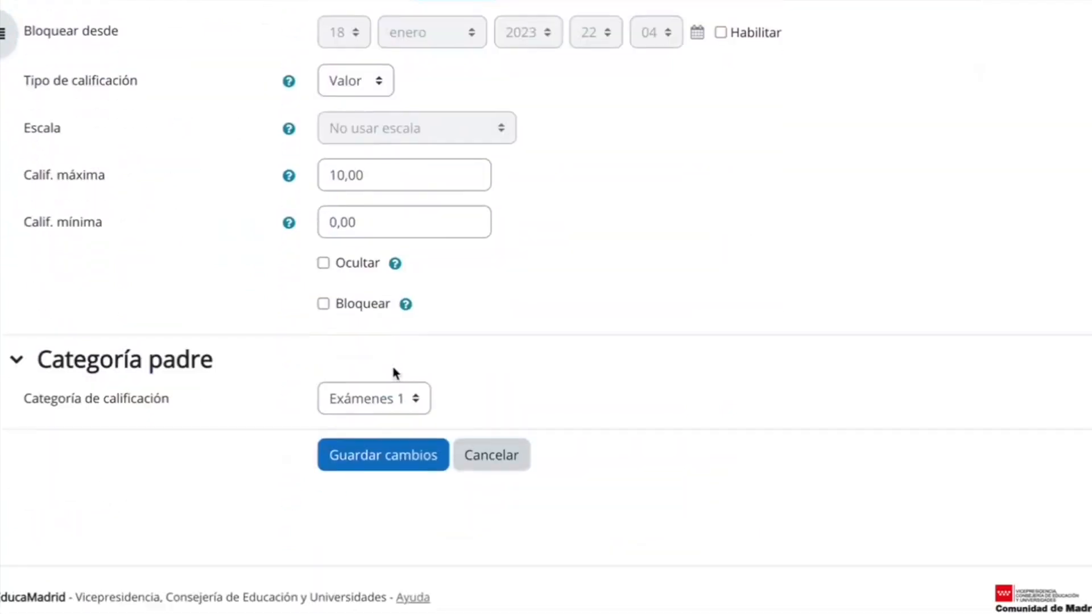
pyautogui.click(392, 466)
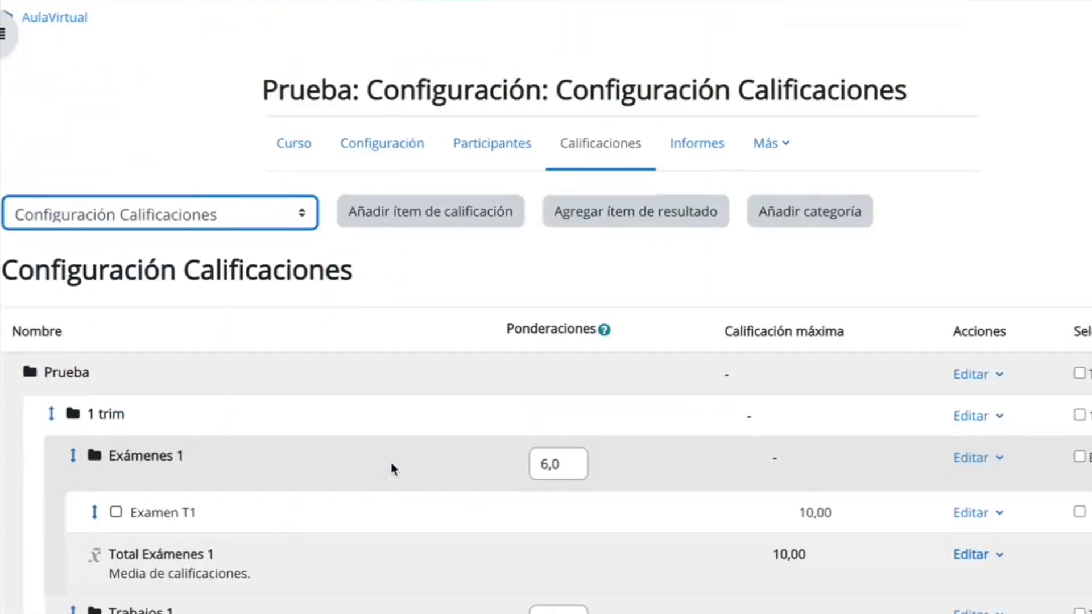
# Return to the course and add a new Tarea to Tema 1 named "Fotografía de experimento esporograma".
pyautogui.scroll(-3, 392, 469)
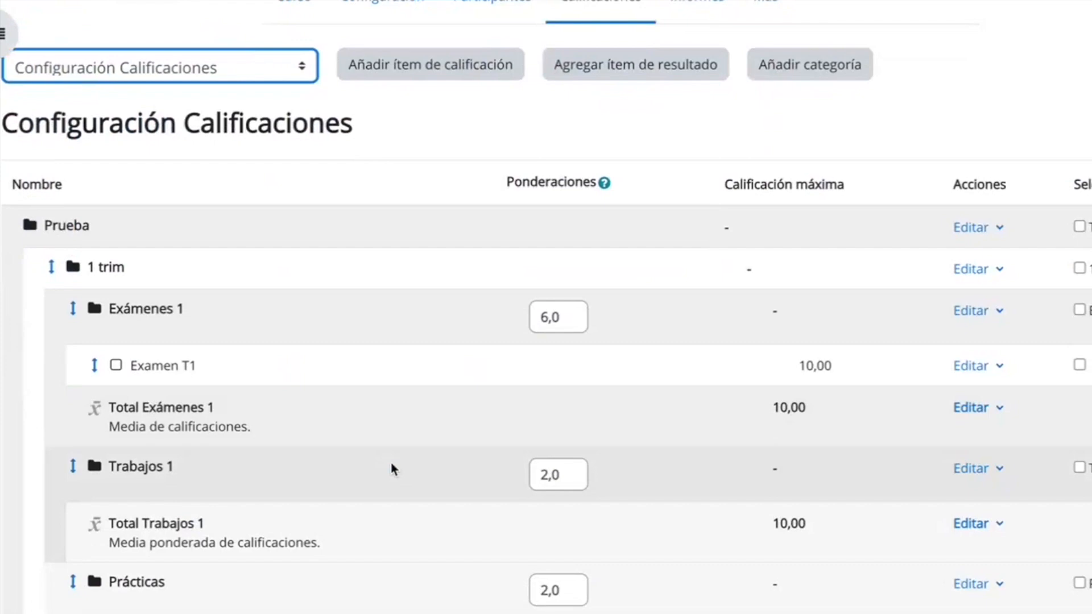
pyautogui.scroll(-3, 392, 469)
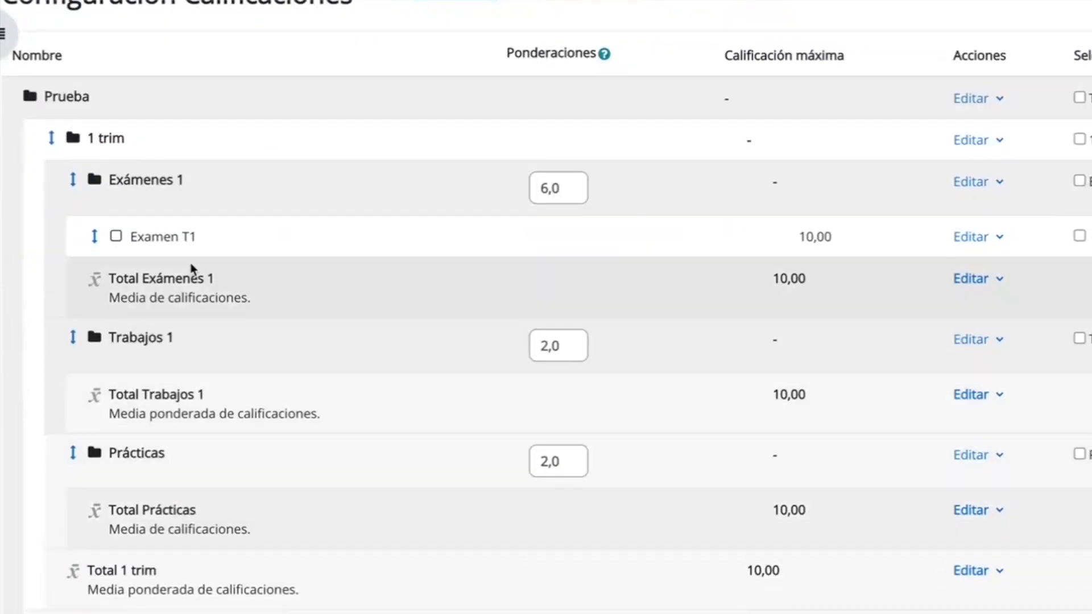
pyautogui.scroll(3, 570, 261)
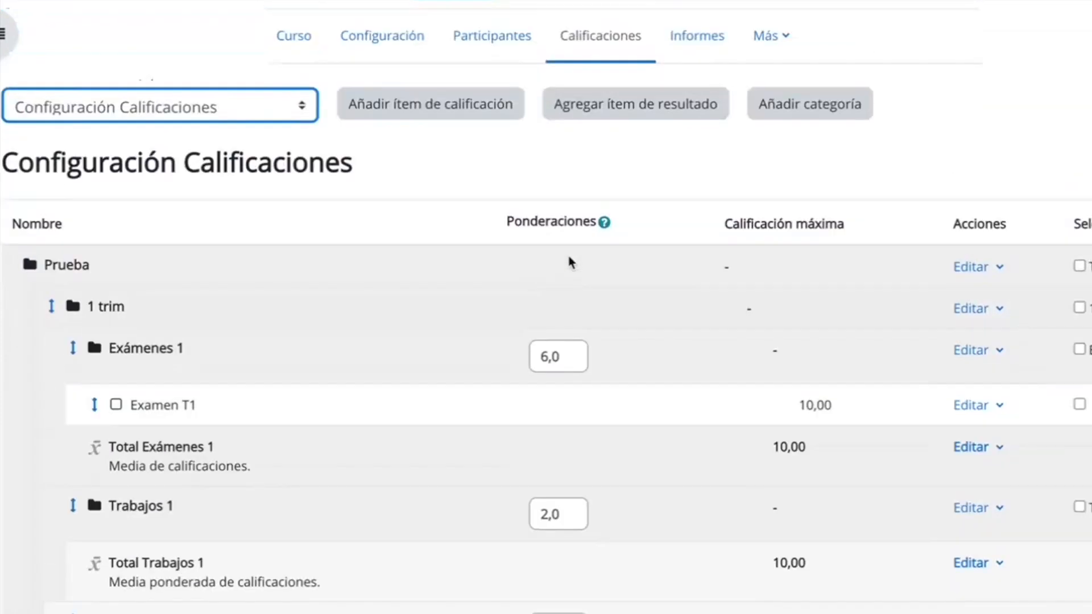
pyautogui.scroll(2, 571, 261)
pyautogui.click(296, 132)
pyautogui.scroll(-3, 375, 352)
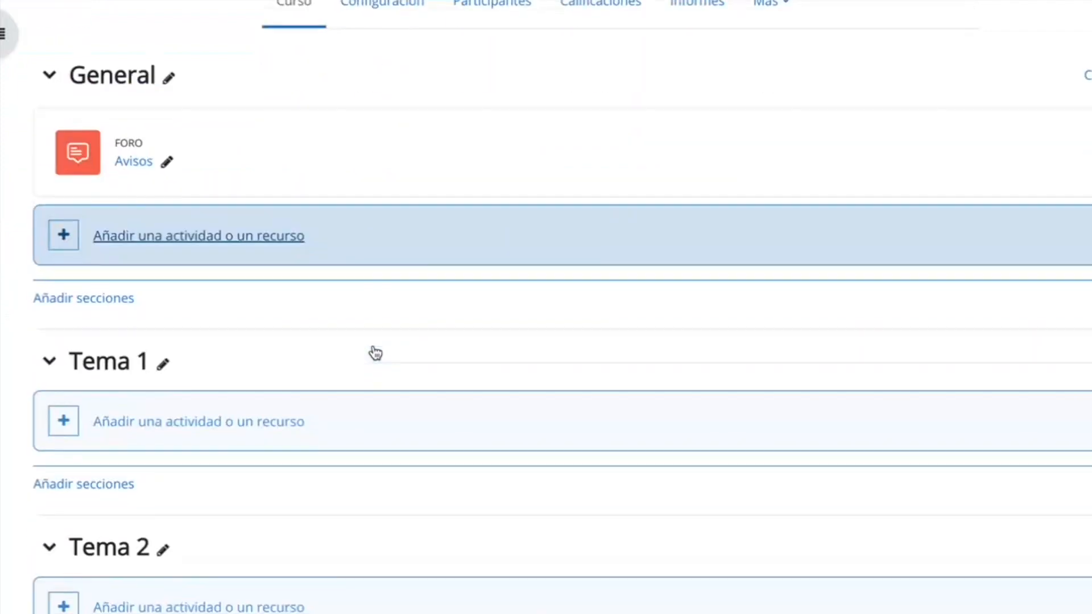
pyautogui.click(224, 429)
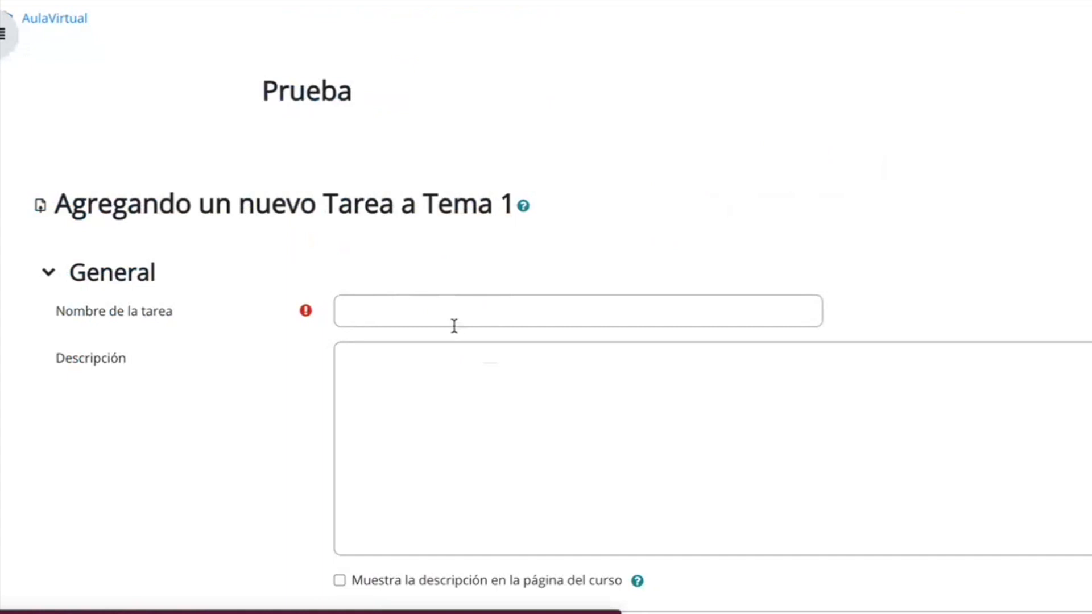
pyautogui.click(454, 312)
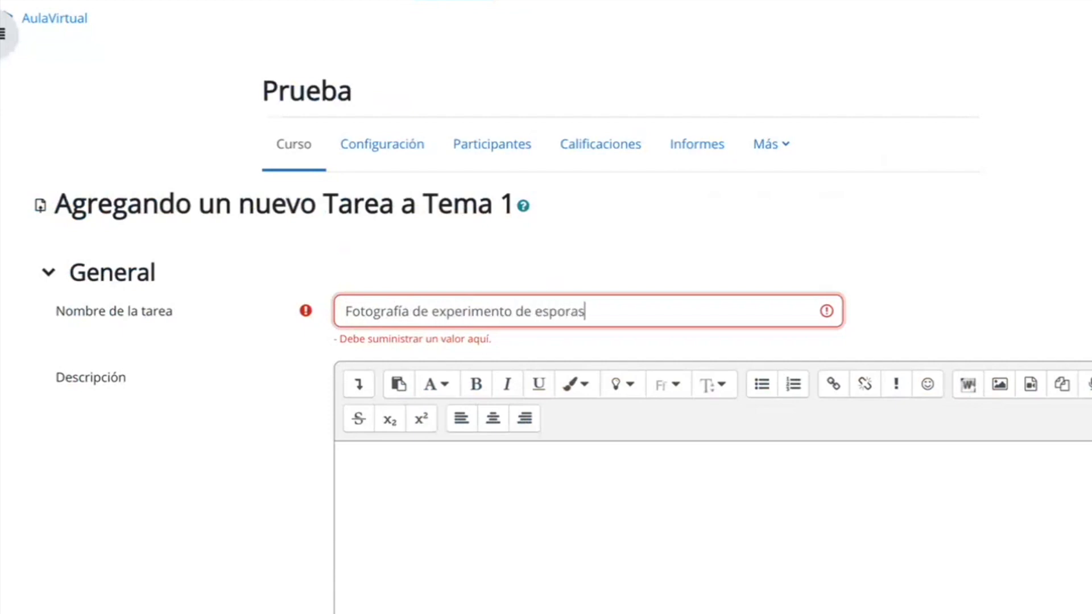
pyautogui.scroll(-3, 546, 307)
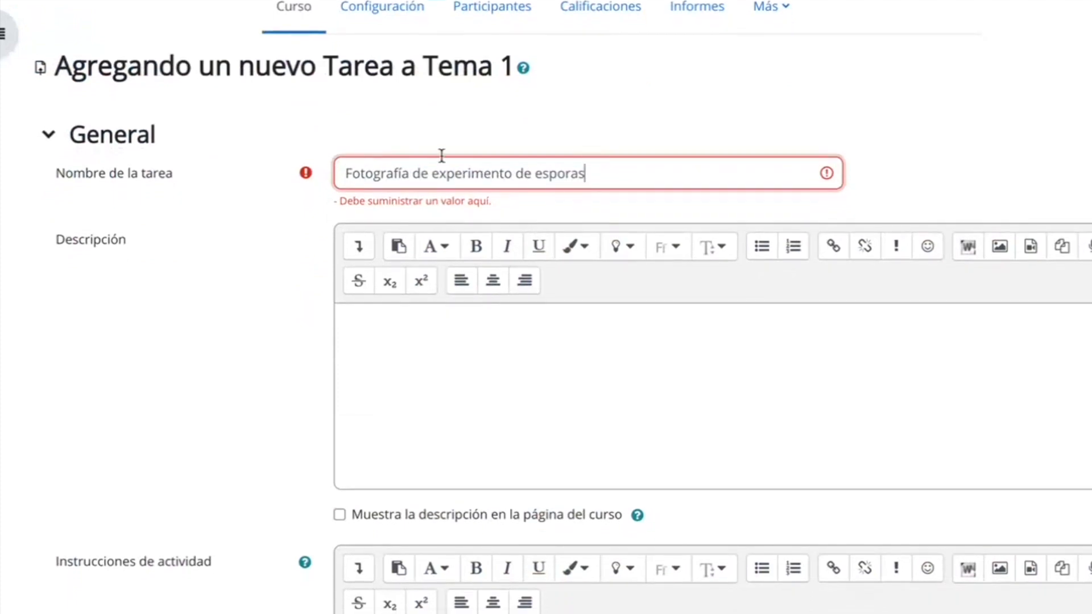
pyautogui.moveTo(519, 173); pyautogui.dragTo(593, 173)
pyautogui.write('es')
# Disable the "Recordarme calificar en" date in the task's availability settings.
pyautogui.scroll(-14, 595, 178)
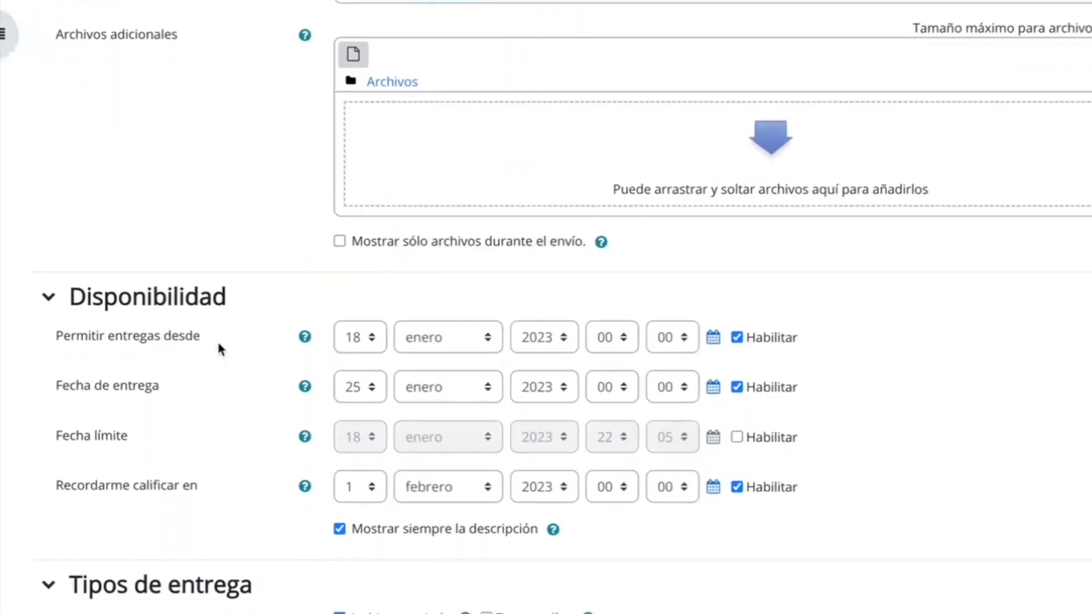
pyautogui.scroll(-1, 706, 434)
pyautogui.click(736, 446)
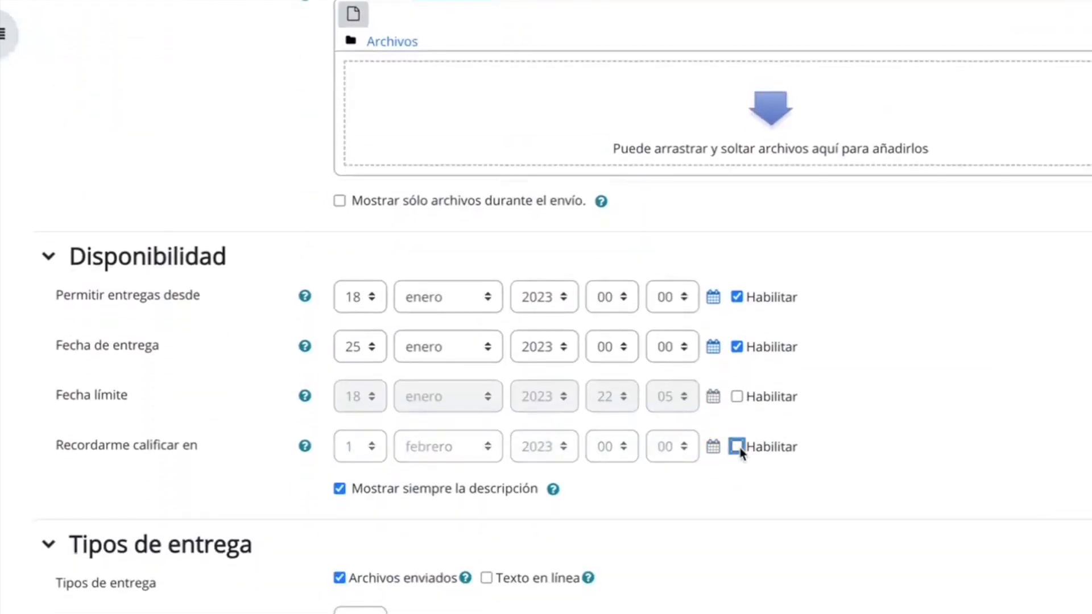
# Set the task's maximum grade to 10 and its passing grade to 5 in the Calificación settings.
pyautogui.scroll(-6, 741, 451)
pyautogui.scroll(-5, 742, 453)
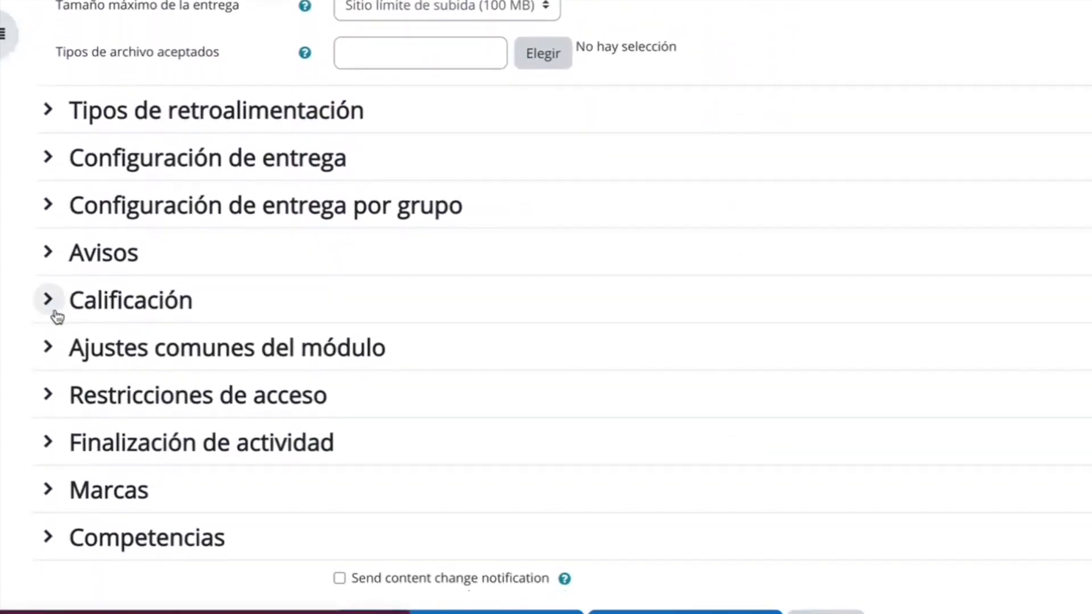
pyautogui.click(52, 307)
pyautogui.click(443, 423)
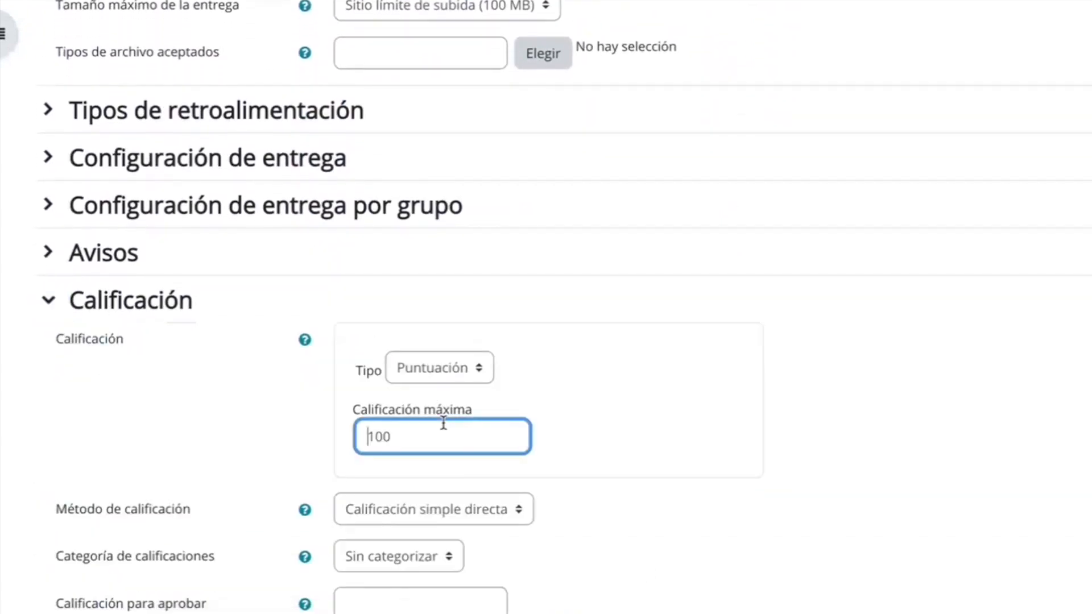
pyautogui.scroll(-3, 545, 307)
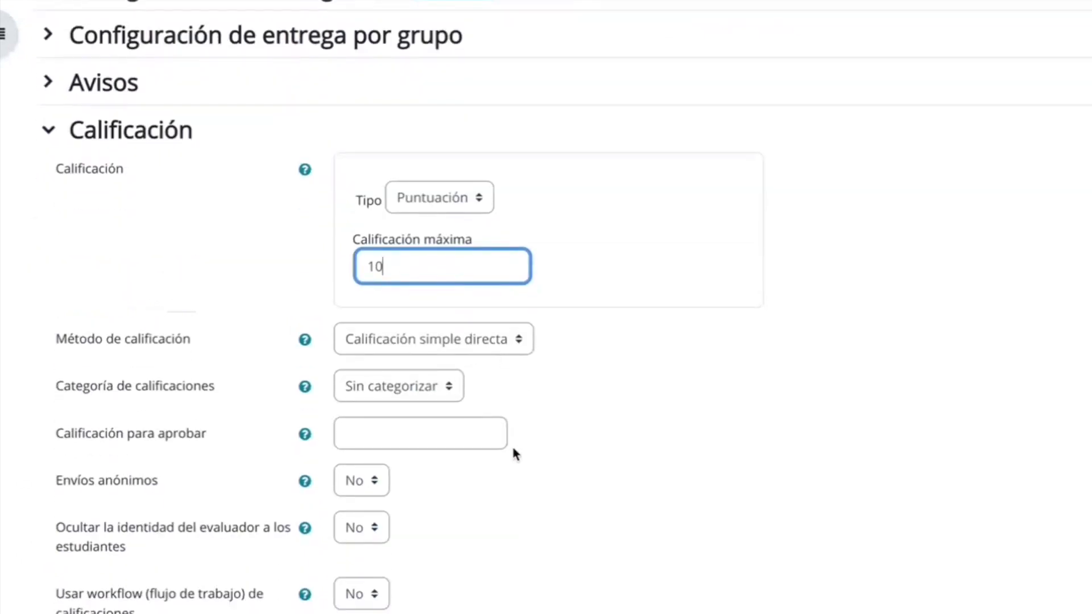
pyautogui.click(451, 432)
pyautogui.write('5')
pyautogui.click(490, 504)
# Assign the task to the "Trabajos 1" grade category, then save it and return to the course.
pyautogui.scroll(-4, 490, 505)
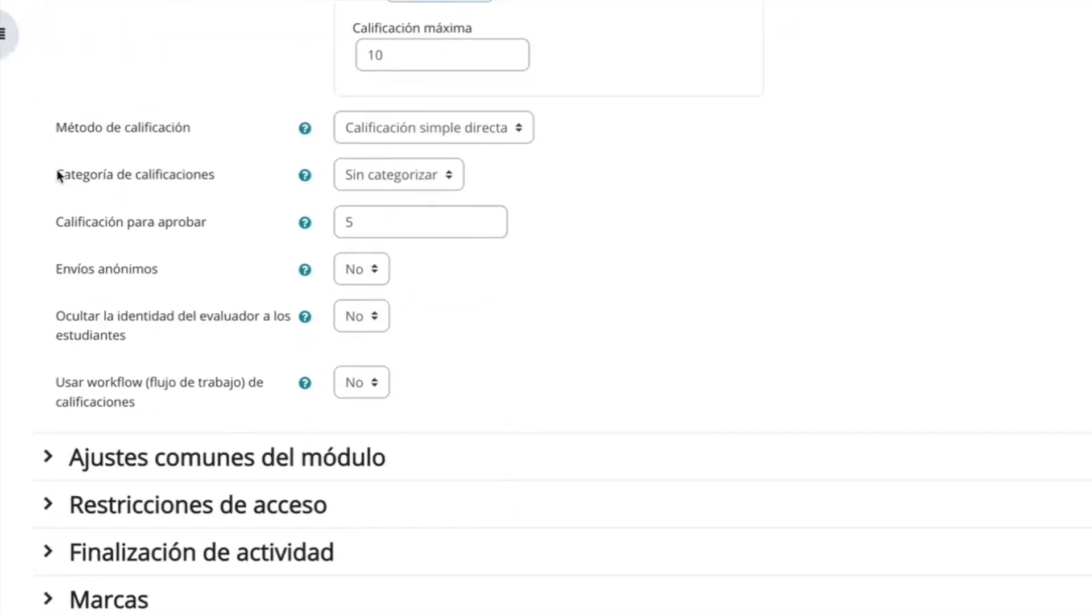
pyautogui.moveTo(55, 176); pyautogui.dragTo(401, 183)
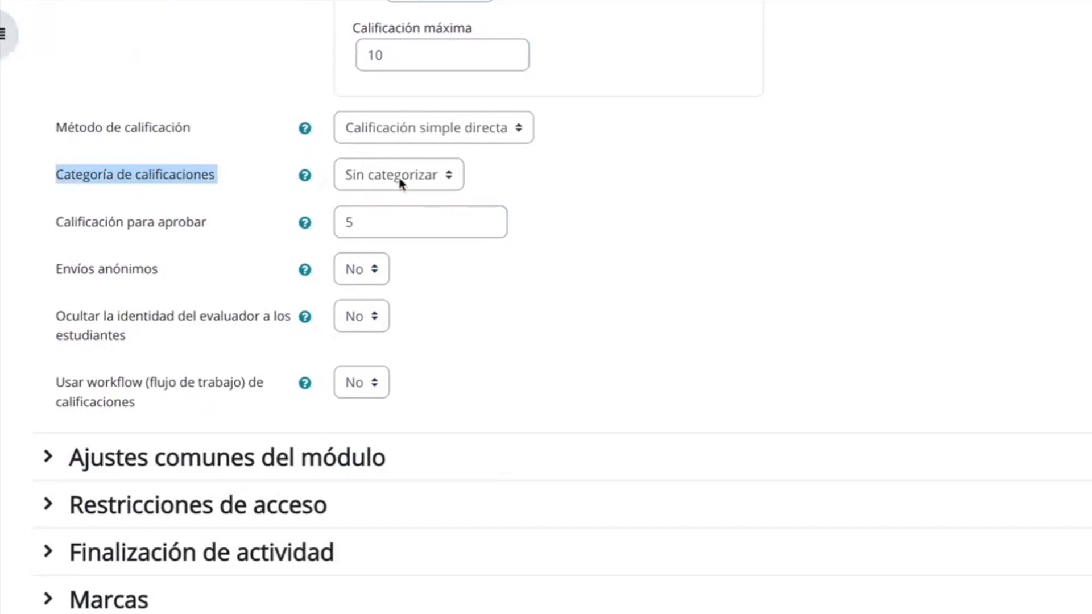
pyautogui.click(438, 183)
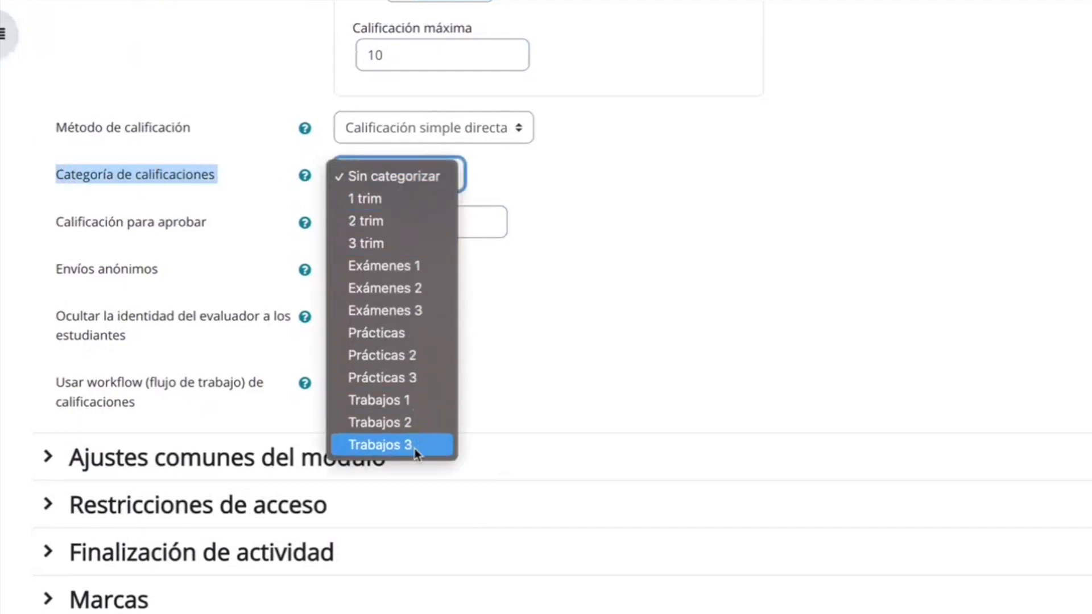
pyautogui.click(436, 403)
pyautogui.scroll(-5, 579, 377)
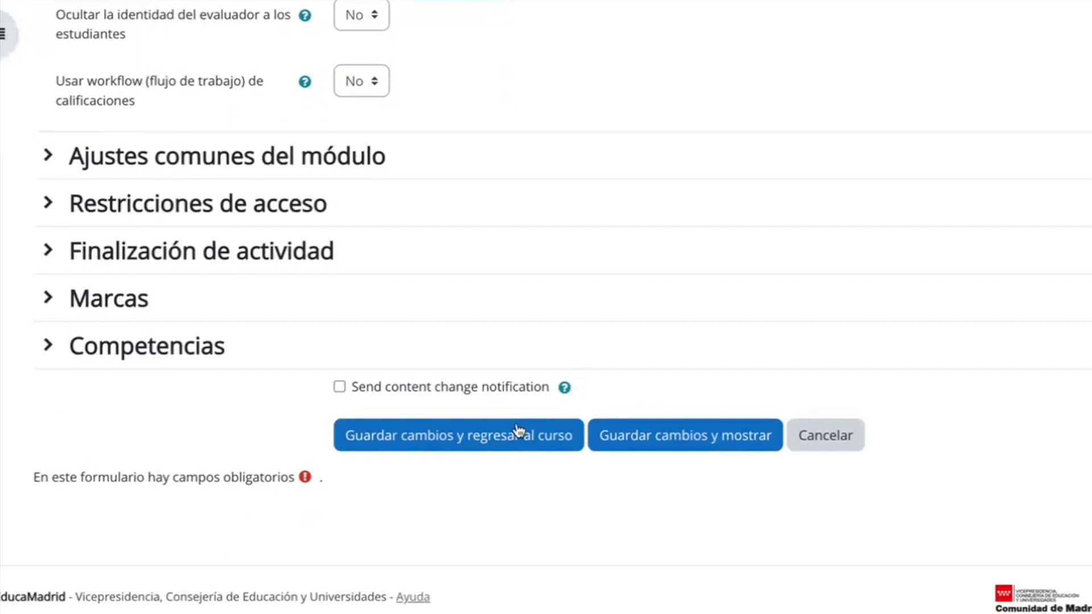
pyautogui.click(506, 441)
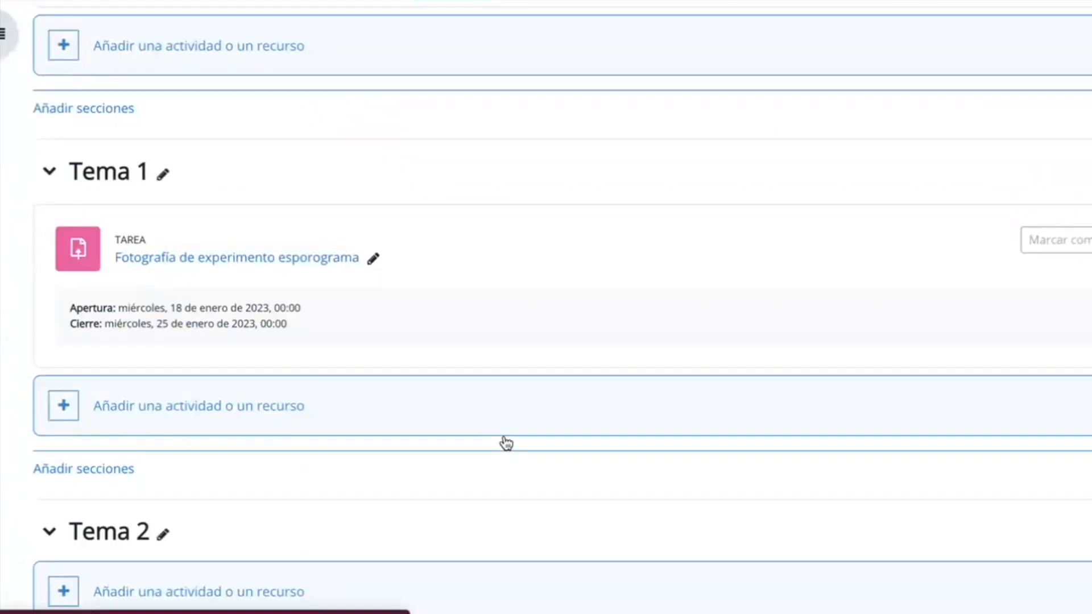
# Examine the course's grader report across the three trimesters, checking where the exam and the new task are placed.
pyautogui.scroll(5, 506, 443)
pyautogui.click(600, 145)
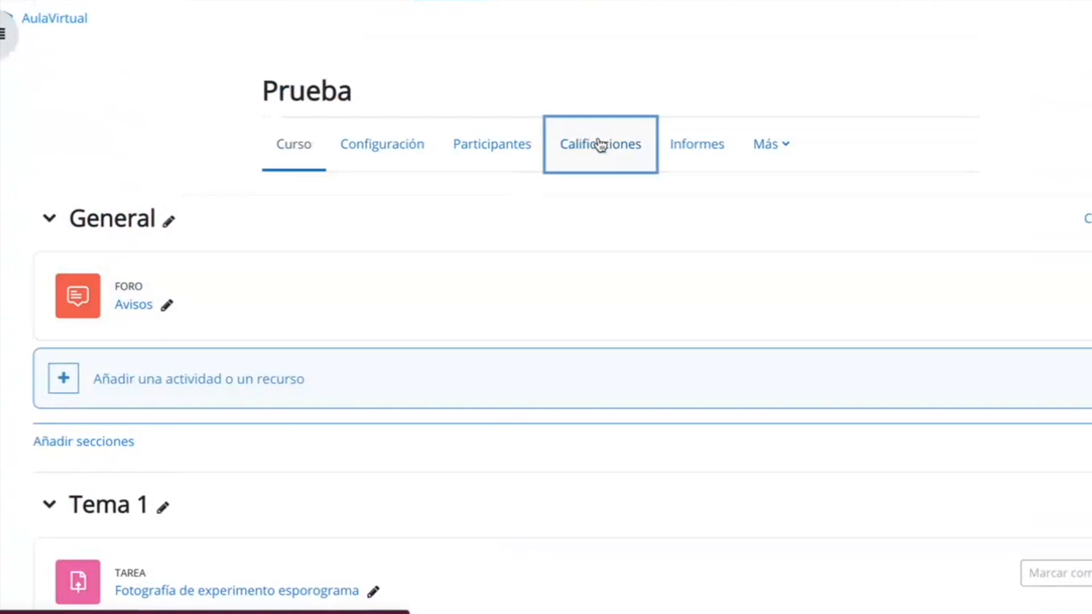
pyautogui.scroll(-4, 646, 441)
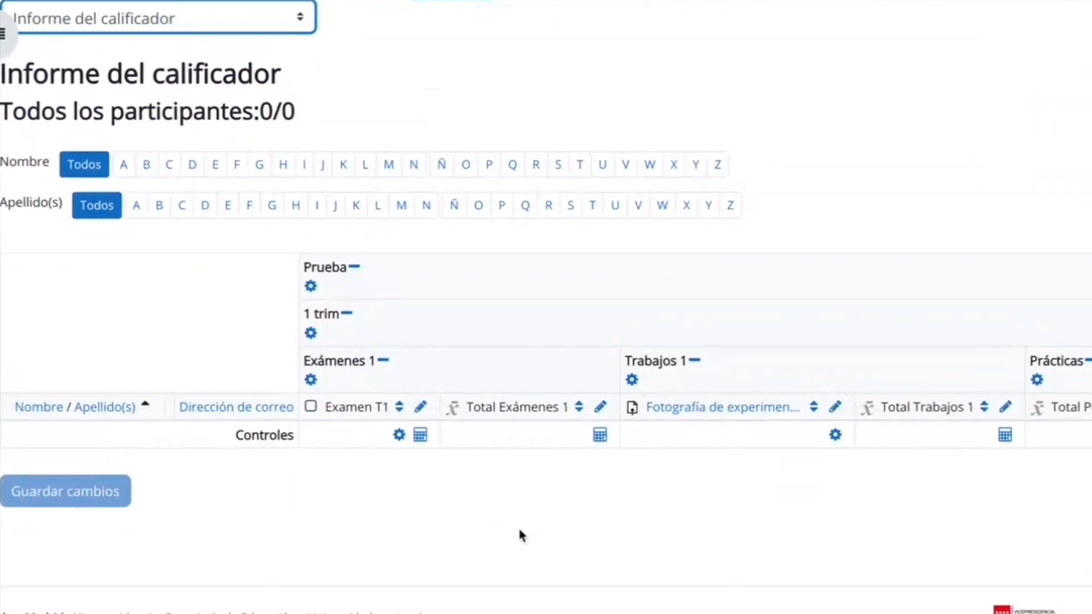
pyautogui.hscroll(4, 490, 475)
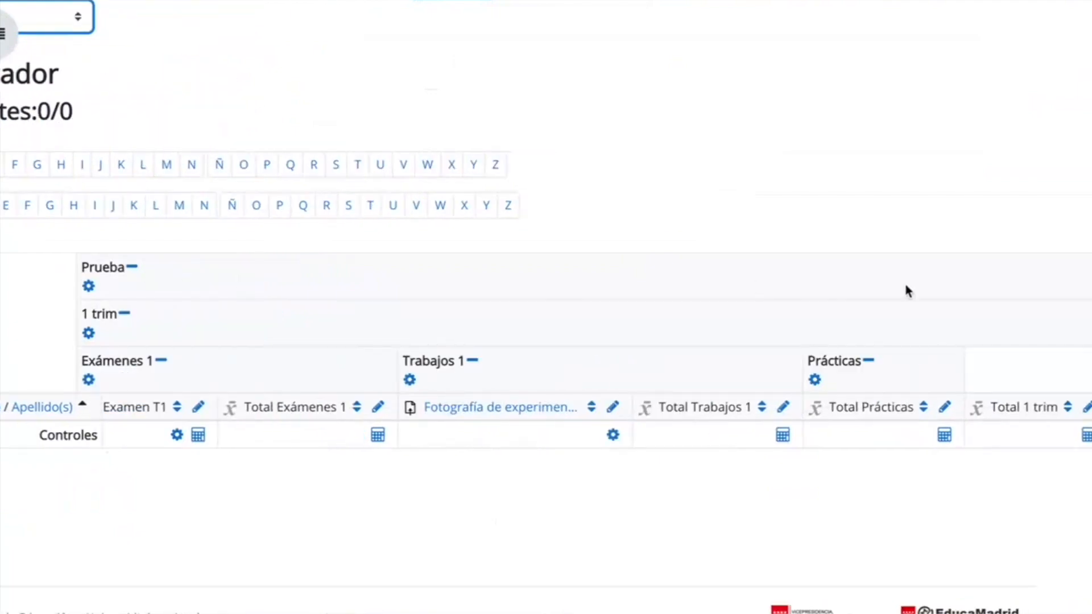
pyautogui.hscroll(15, 878, 339)
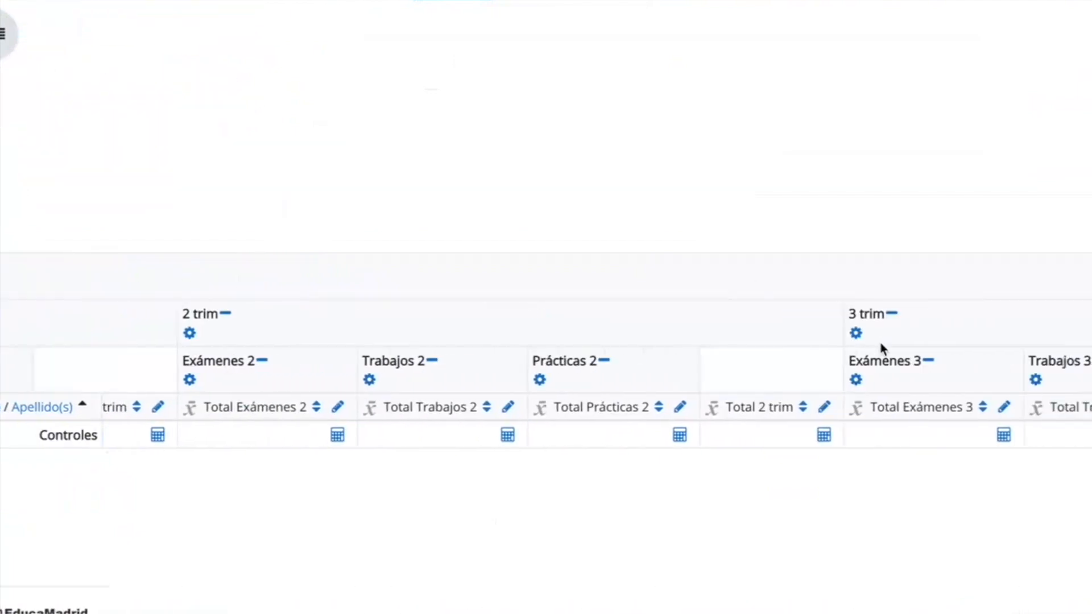
pyautogui.hscroll(4, 881, 345)
pyautogui.hscroll(-3, 879, 346)
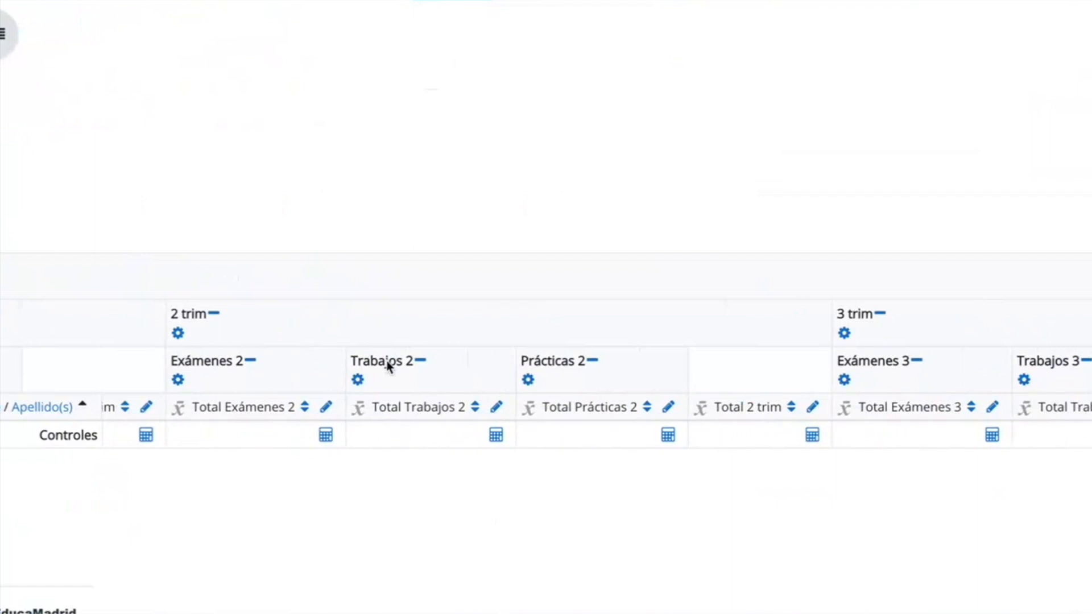
pyautogui.hscroll(6, 693, 444)
pyautogui.hscroll(-20, 693, 443)
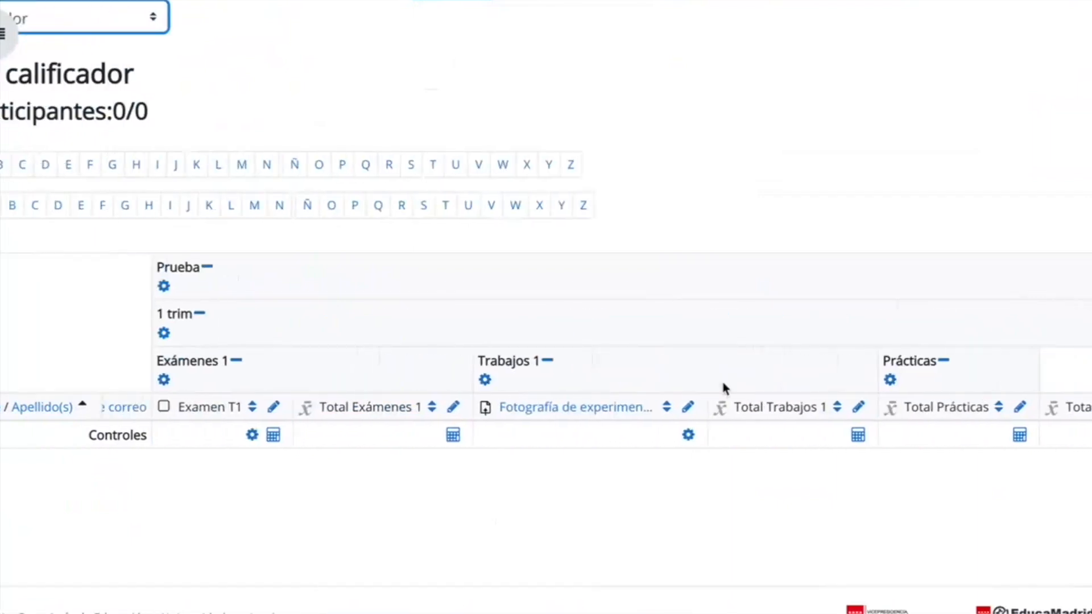
# Switch the course role to Estudiante.
pyautogui.click(921, 0)
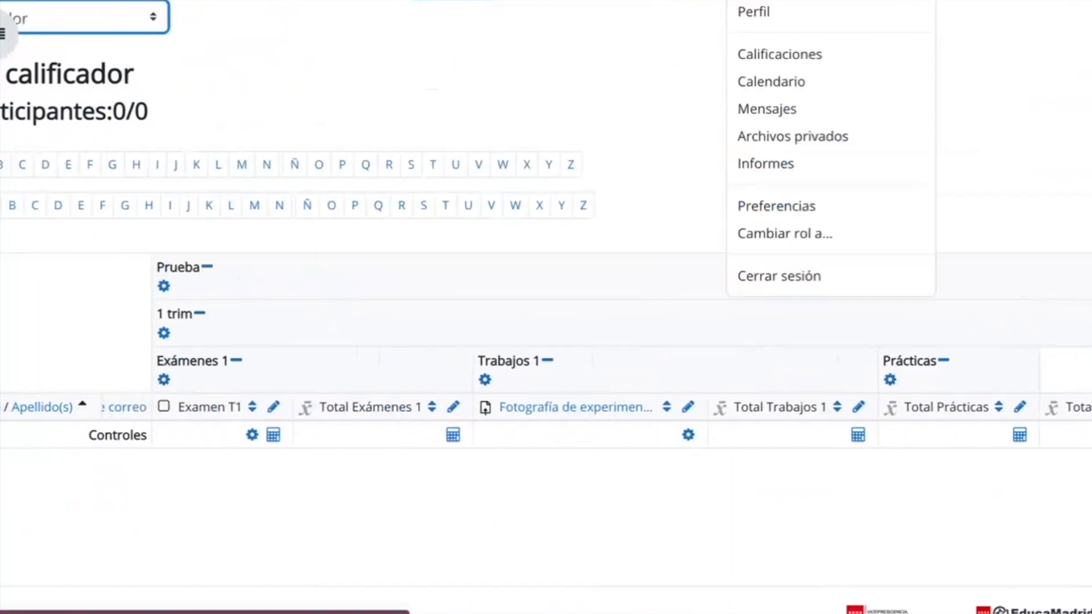
pyautogui.click(815, 236)
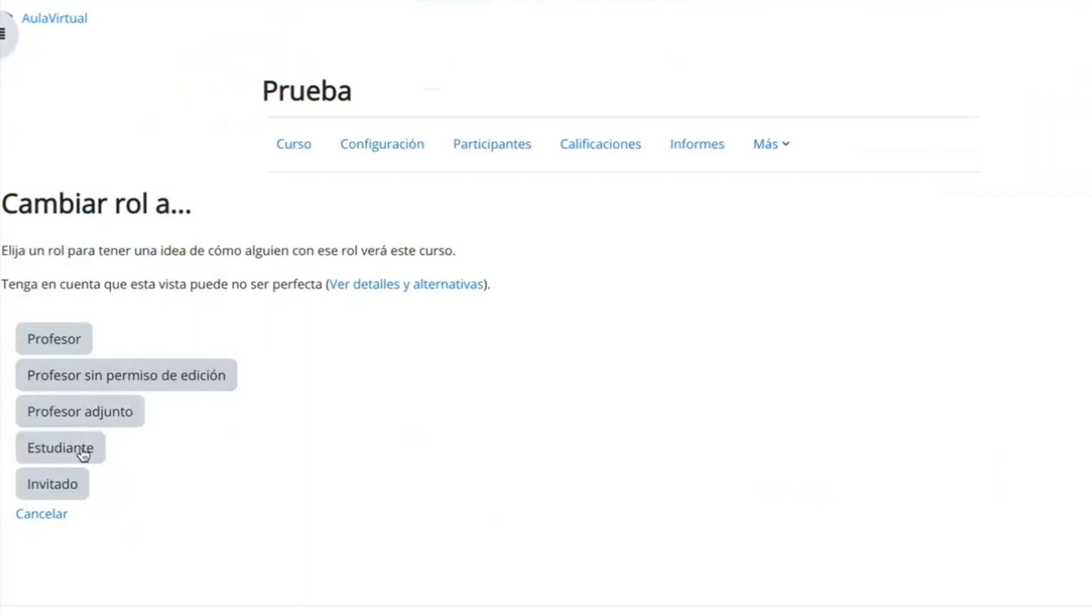
pyautogui.click(79, 451)
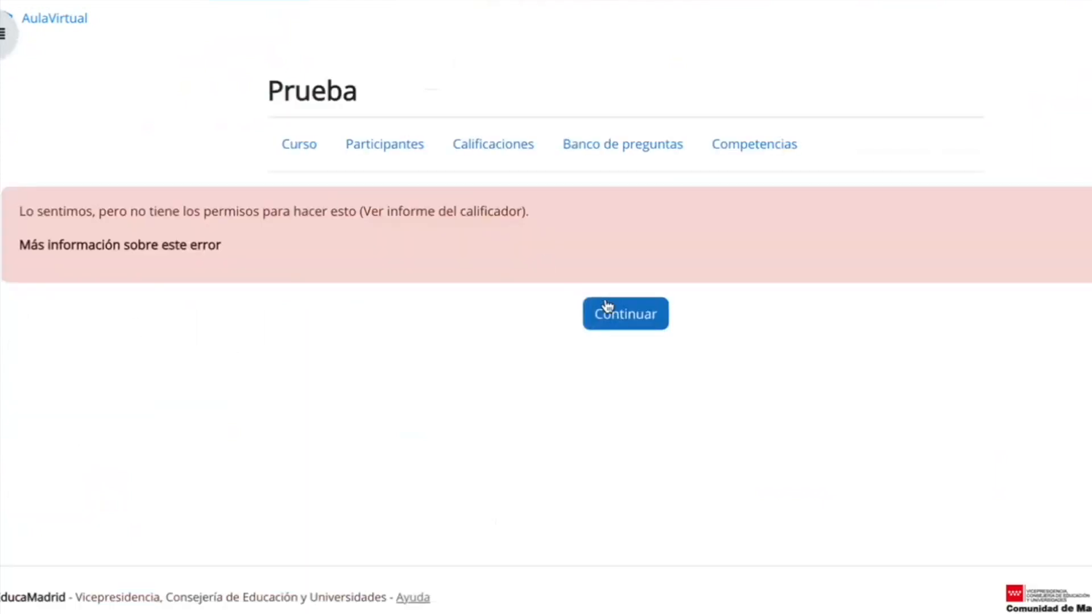
# Leave the permission error, open the Prueba course's grades as a student, and review the trimester categories and the course-total contribution column.
pyautogui.click(631, 317)
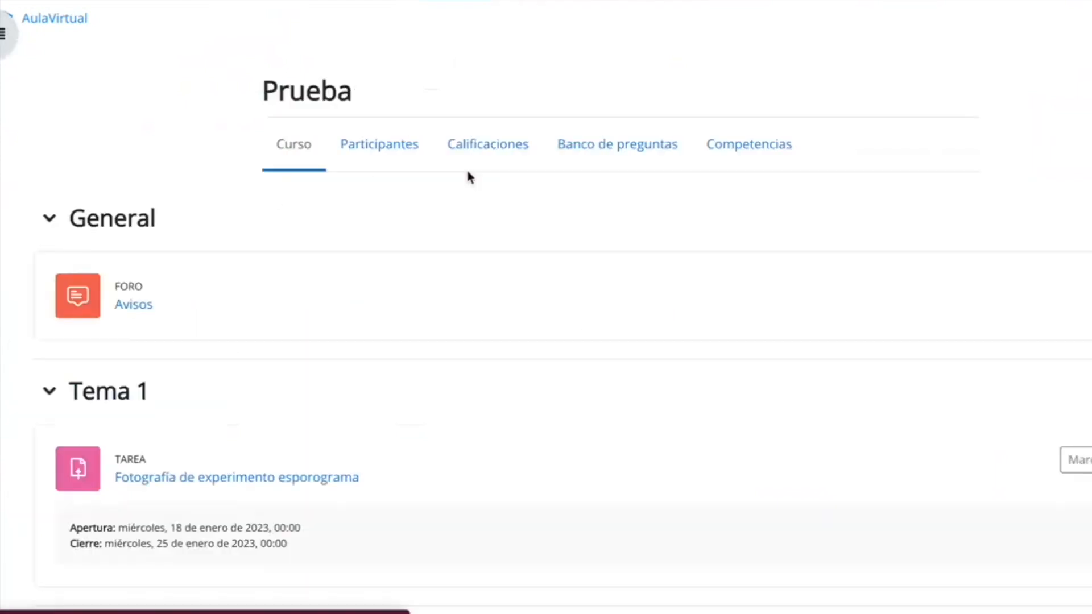
pyautogui.click(479, 149)
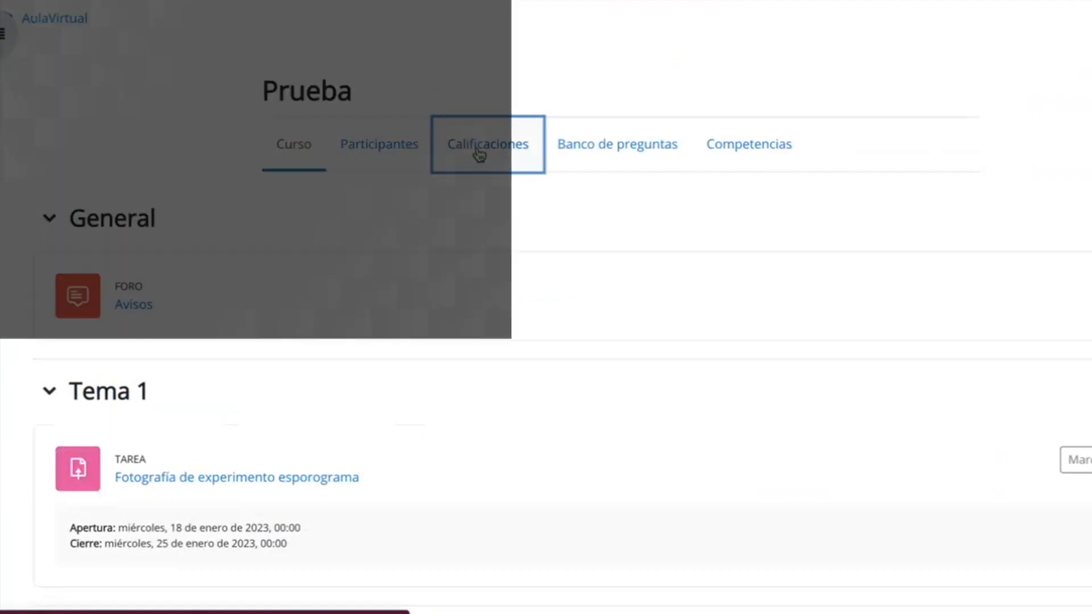
pyautogui.scroll(-3, 348, 314)
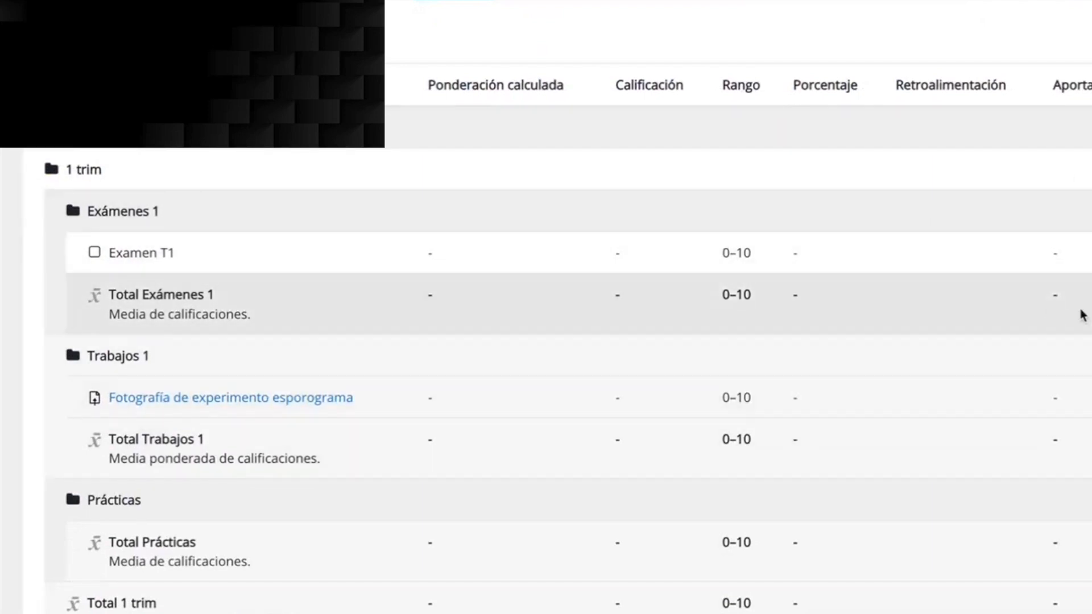
pyautogui.moveTo(1053, 84); pyautogui.dragTo(1091, 94)
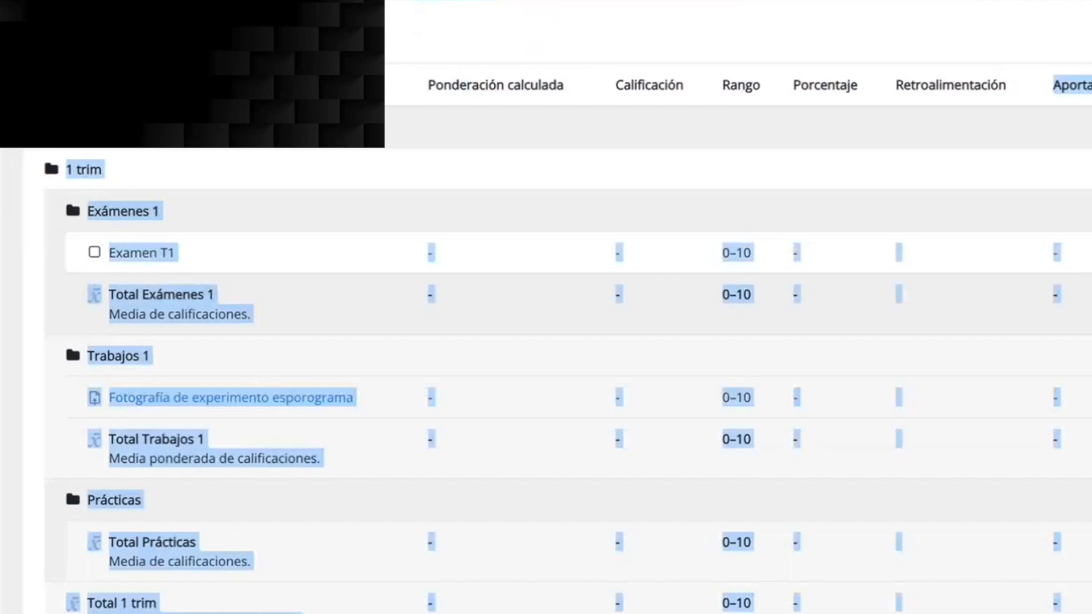
pyautogui.click(1091, 94)
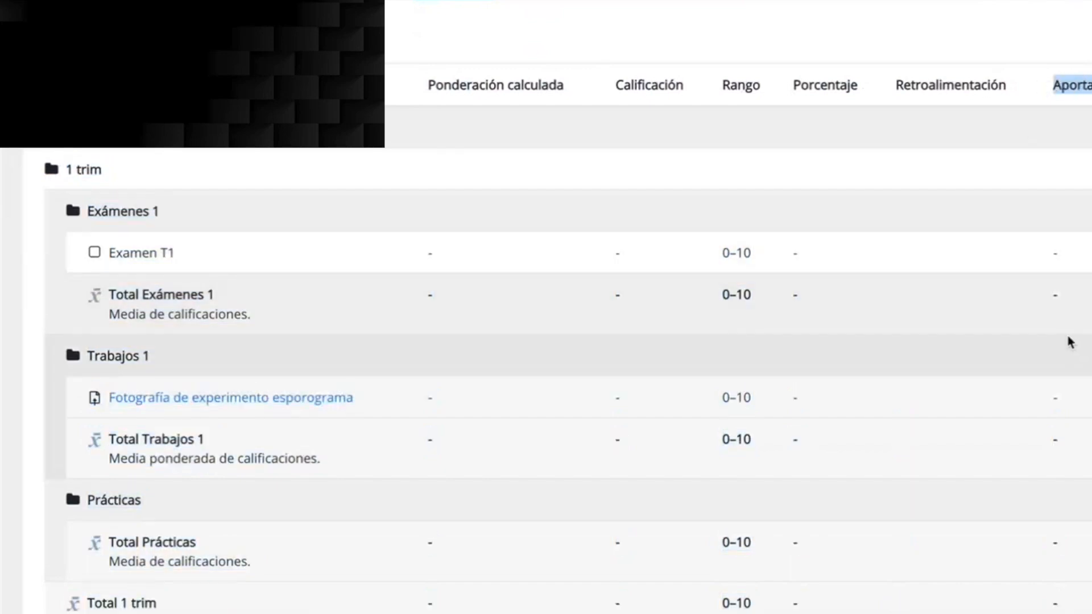
pyautogui.scroll(-4, 1035, 438)
pyautogui.scroll(-12, 1036, 440)
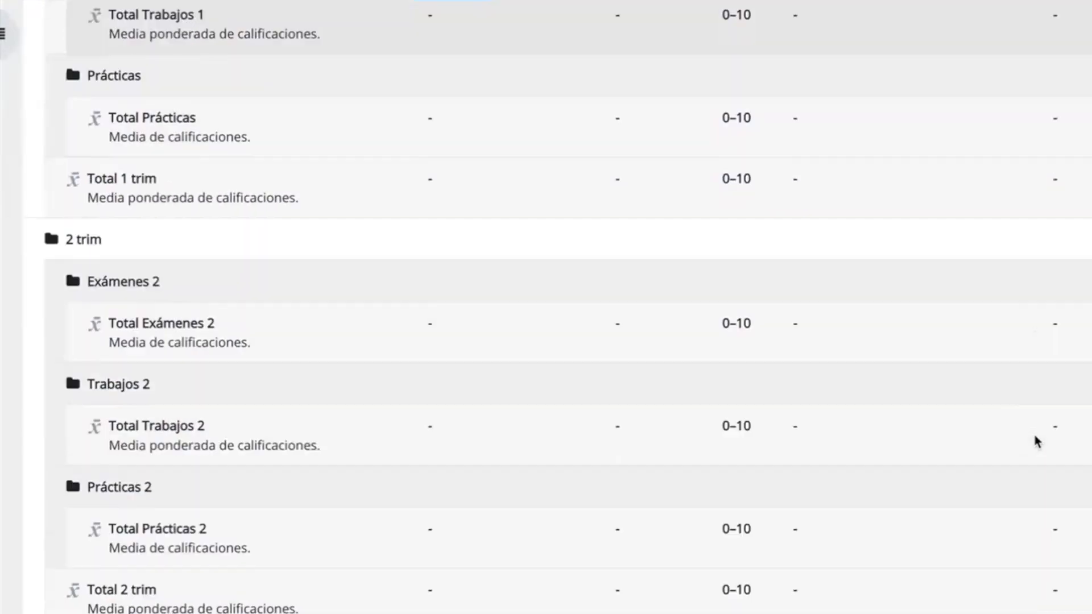
pyautogui.scroll(15, 1034, 435)
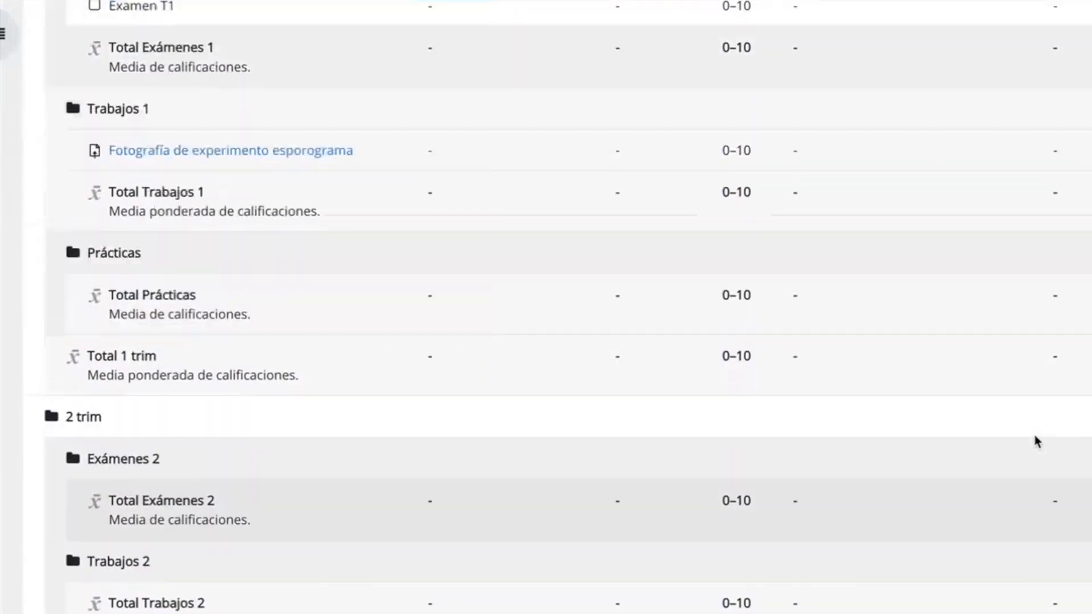
pyautogui.scroll(-2, 902, 435)
# Examine the student report's feedback, percentage, range, grade and calculated weighting columns for the first-trimester items.
pyautogui.moveTo(895, 226); pyautogui.dragTo(1021, 228)
pyautogui.moveTo(779, 230); pyautogui.dragTo(845, 228)
pyautogui.click(722, 229)
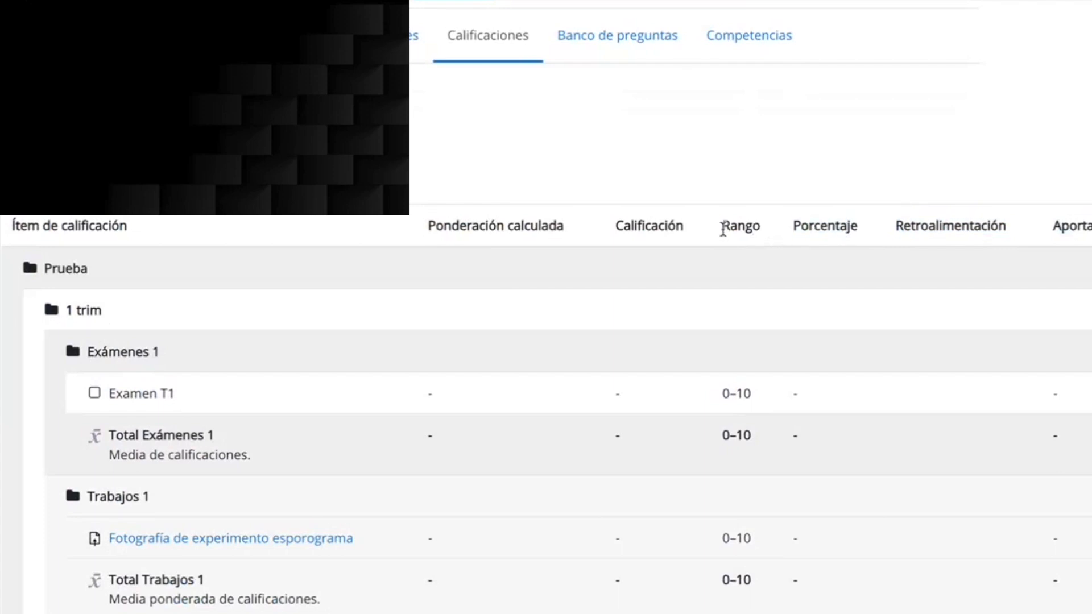
pyautogui.doubleClick(629, 228)
pyautogui.moveTo(779, 230); pyautogui.dragTo(900, 229)
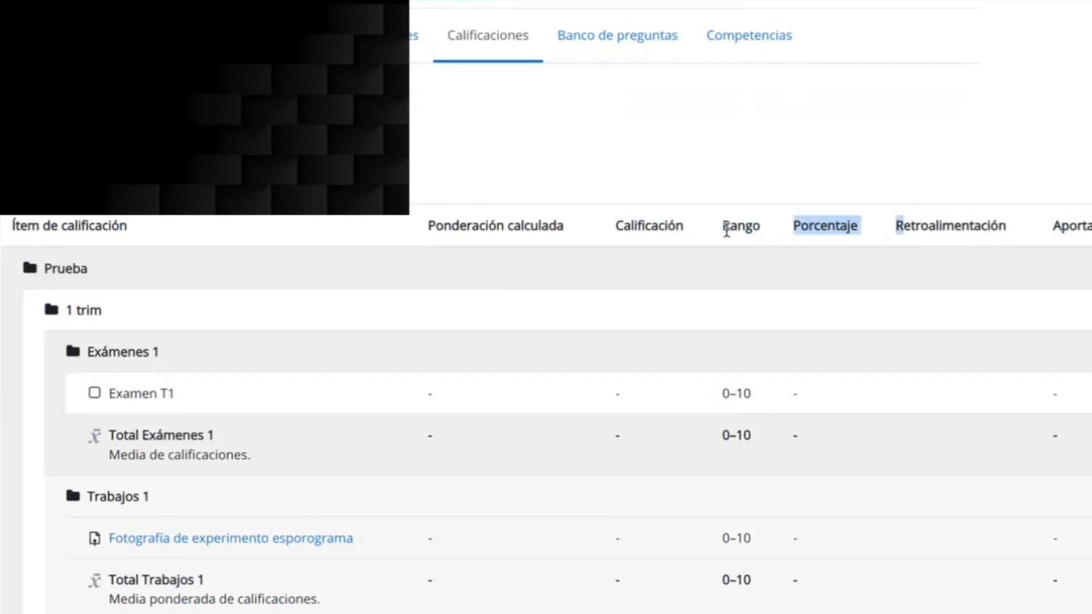
pyautogui.moveTo(726, 230); pyautogui.dragTo(769, 235)
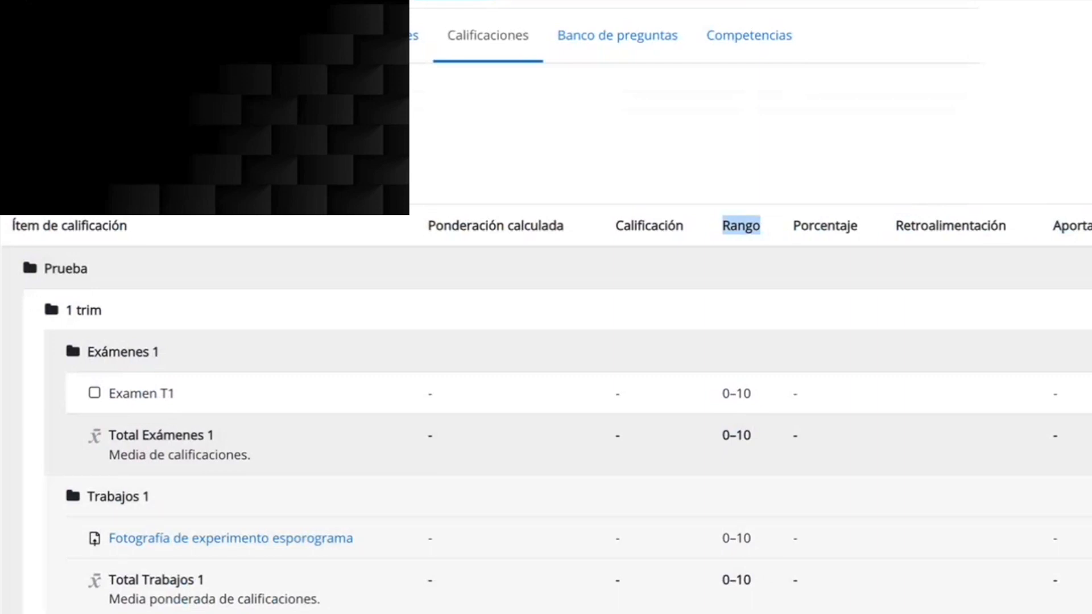
pyautogui.scroll(-1, 746, 313)
pyautogui.moveTo(420, 176); pyautogui.dragTo(574, 180)
pyautogui.scroll(-1, 453, 461)
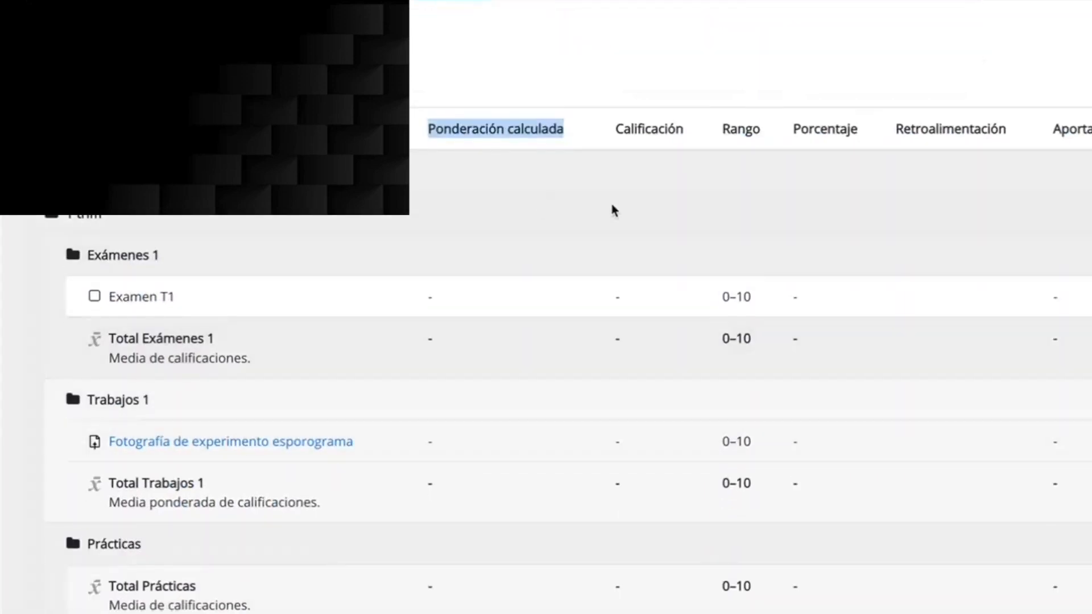
pyautogui.moveTo(600, 297); pyautogui.dragTo(635, 307)
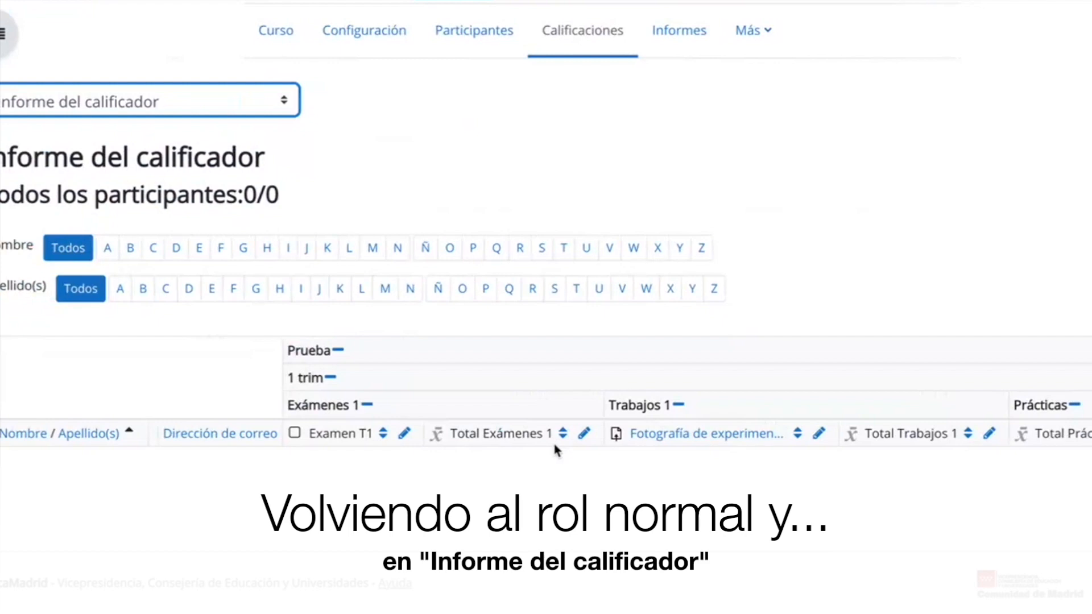
# From the grader report, open the Vista Simple of Examen T1, inspect the bulk insertion option, and return to the report.
pyautogui.doubleClick(333, 468)
pyautogui.click(319, 491)
pyautogui.click(406, 435)
pyautogui.scroll(-1, 407, 439)
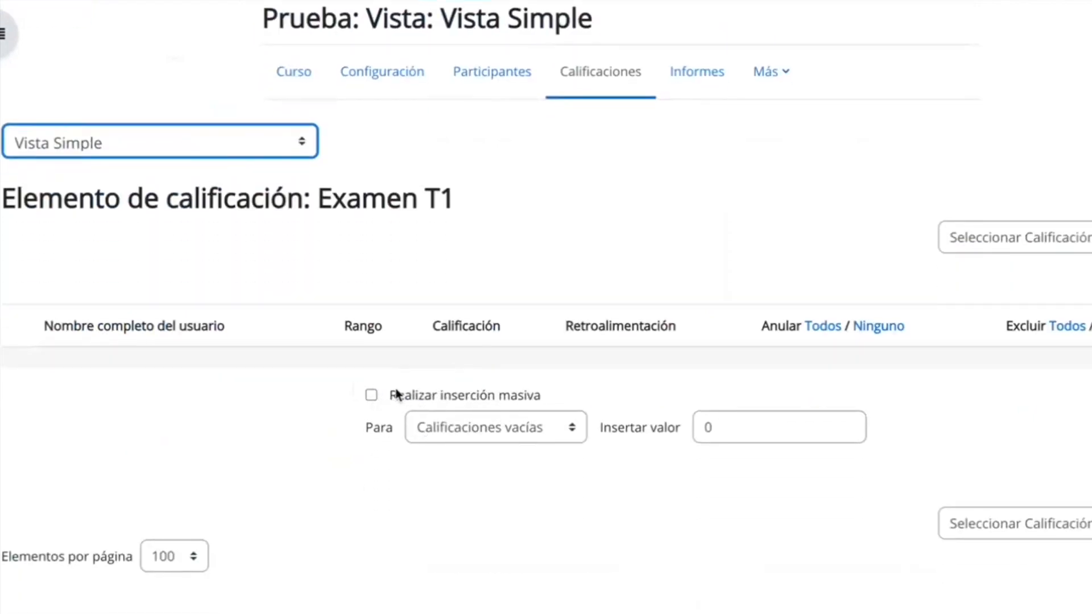
pyautogui.moveTo(396, 392); pyautogui.dragTo(576, 392)
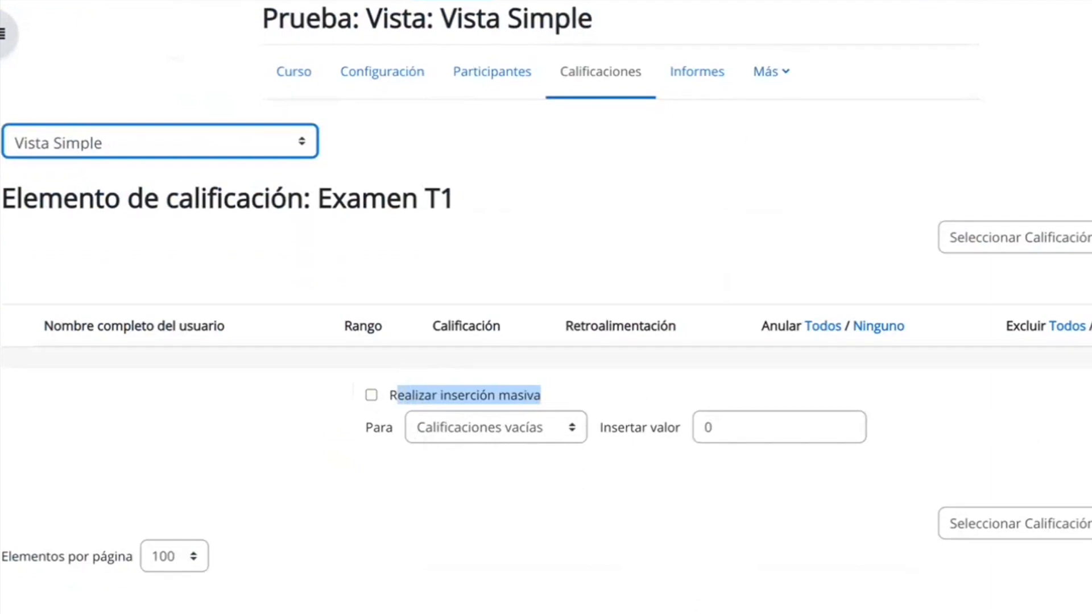
pyautogui.hotkey('alt', 'Left')
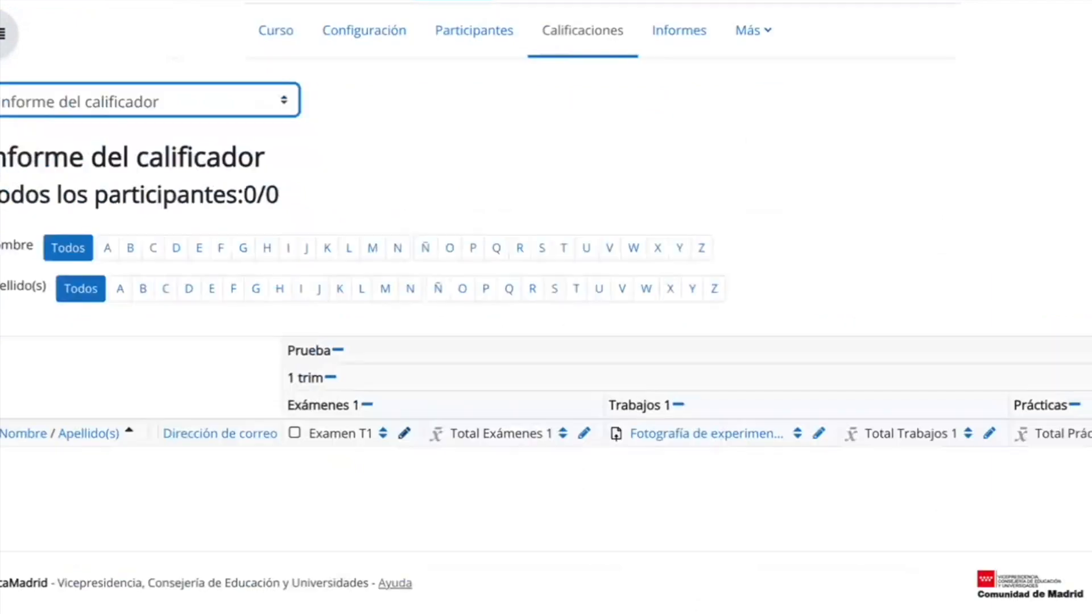
# Open the Vista Simple of the task "Fotografía de experimento esporograma" from the grader report, inspect its grading options, and go back.
pyautogui.scroll(-1, 555, 489)
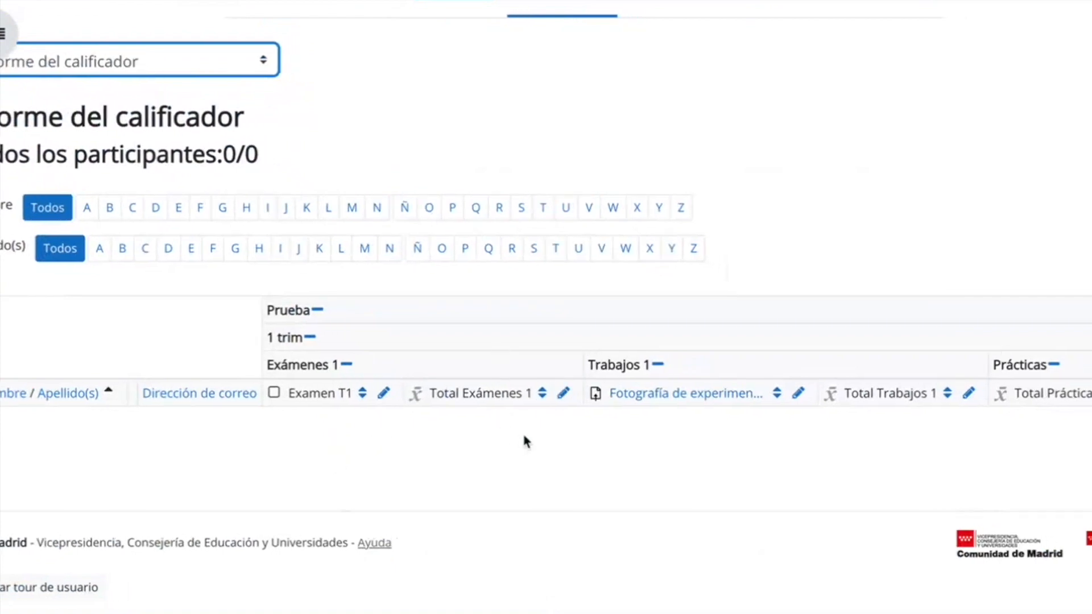
pyautogui.hscroll(2, 684, 325)
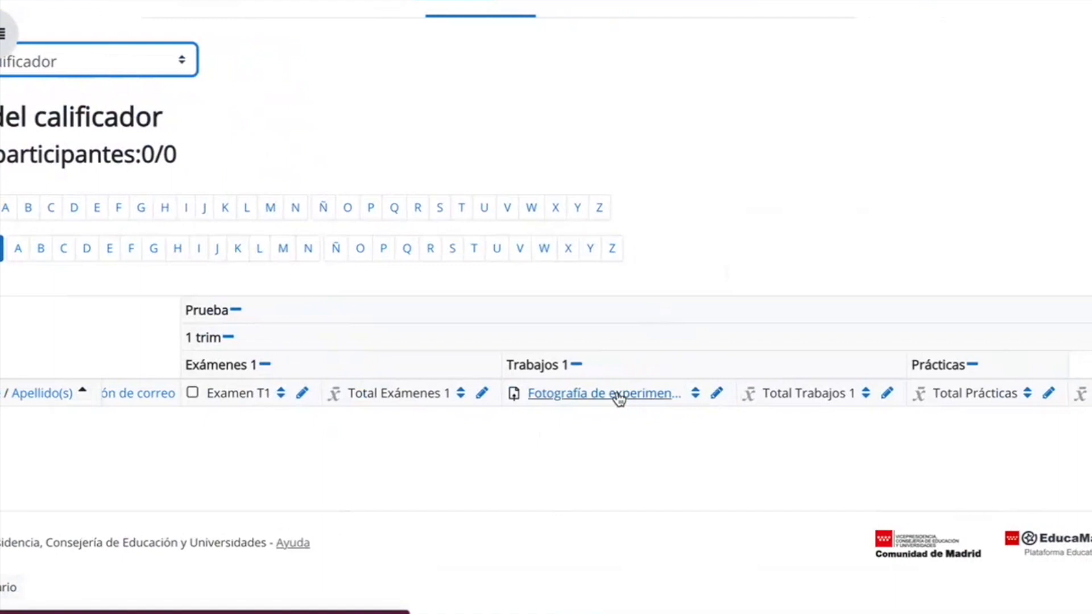
pyautogui.hscroll(-1, 745, 394)
pyautogui.hscroll(-1, 760, 394)
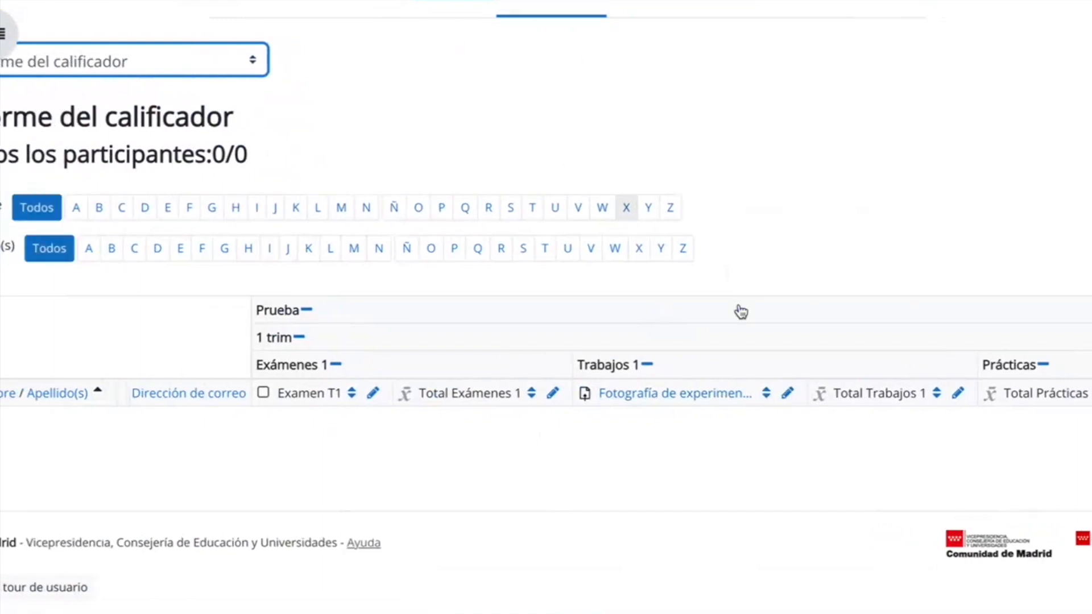
pyautogui.click(788, 393)
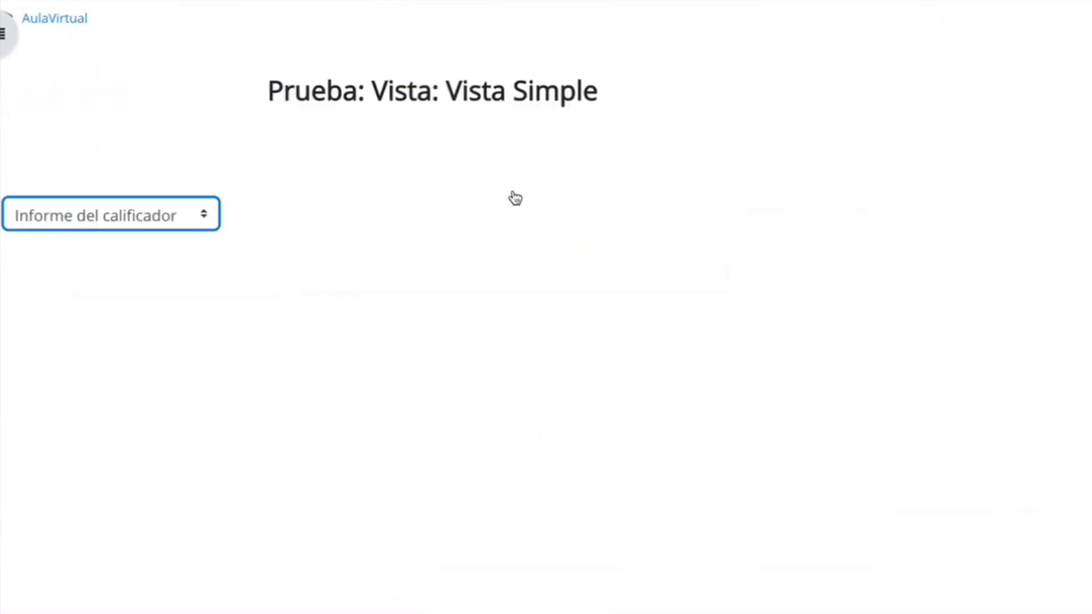
pyautogui.scroll(-2, 549, 390)
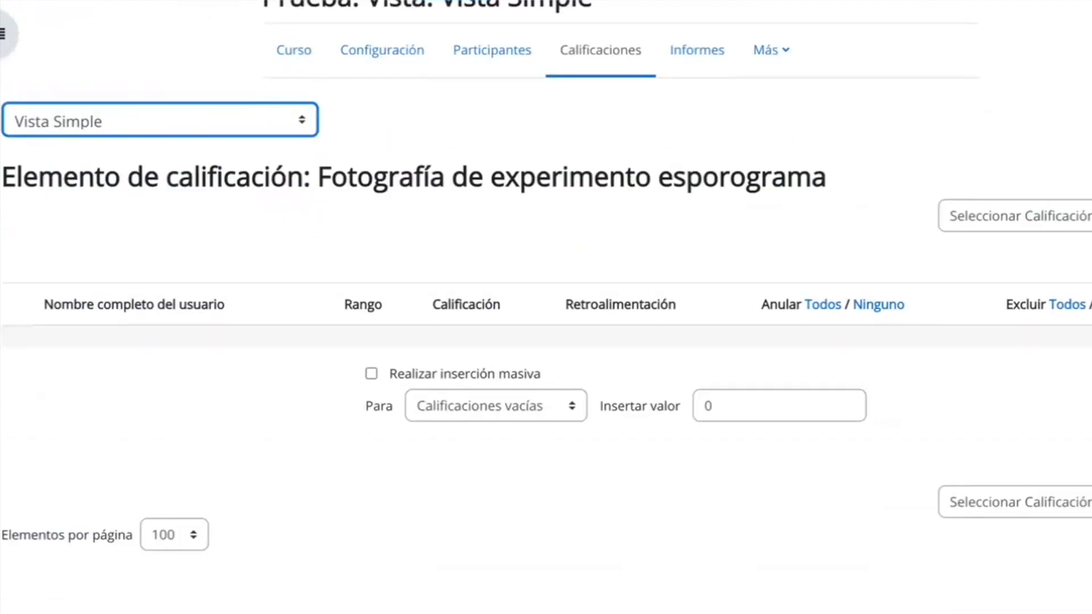
pyautogui.hotkey('alt', 'Left')
pyautogui.scroll(3, 514, 106)
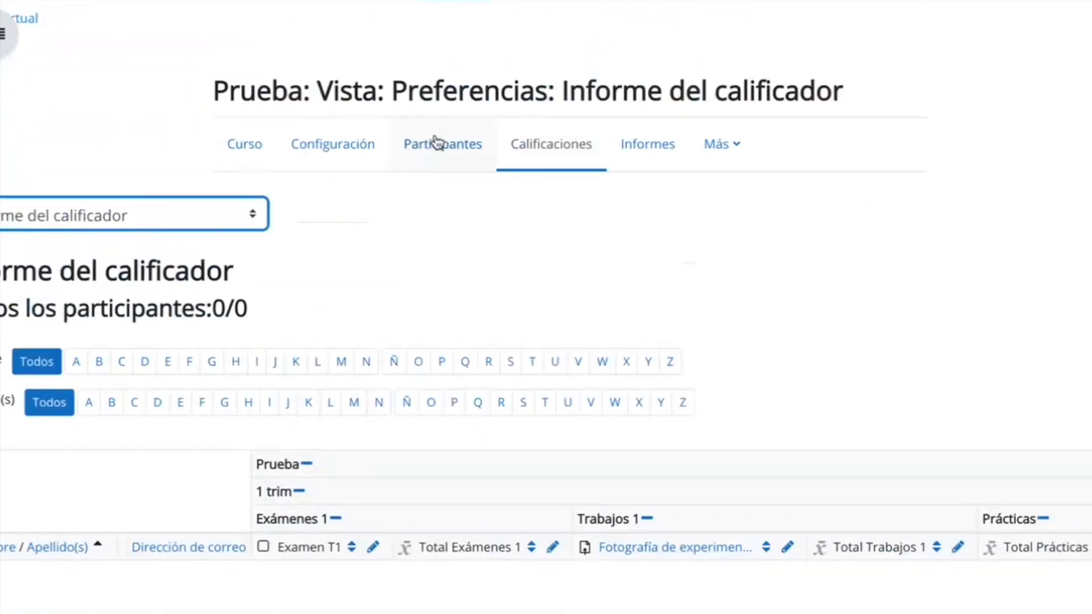
# Open the task "Fotografía de experimento esporograma" from Tema 1 on the course page, look through it, and return to the course.
pyautogui.click(246, 151)
pyautogui.scroll(-2, 560, 412)
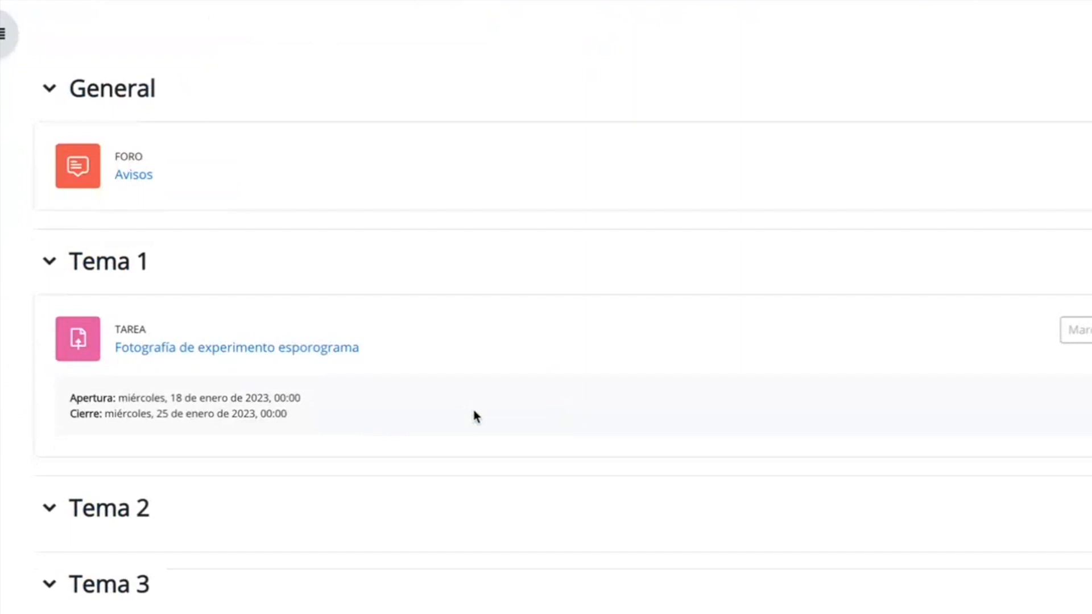
pyautogui.click(209, 356)
pyautogui.scroll(-3, 210, 358)
pyautogui.scroll(-1, 209, 357)
pyautogui.click(240, 193)
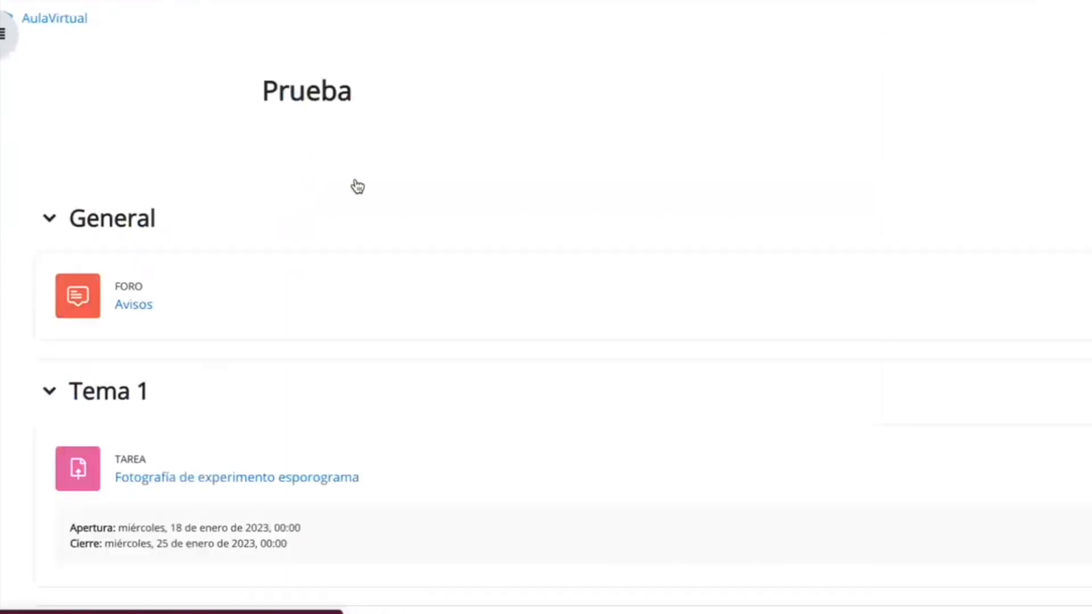
# Open the Informe del calificador and examine the total columns of the first, second and third trimesters.
pyautogui.click(597, 154)
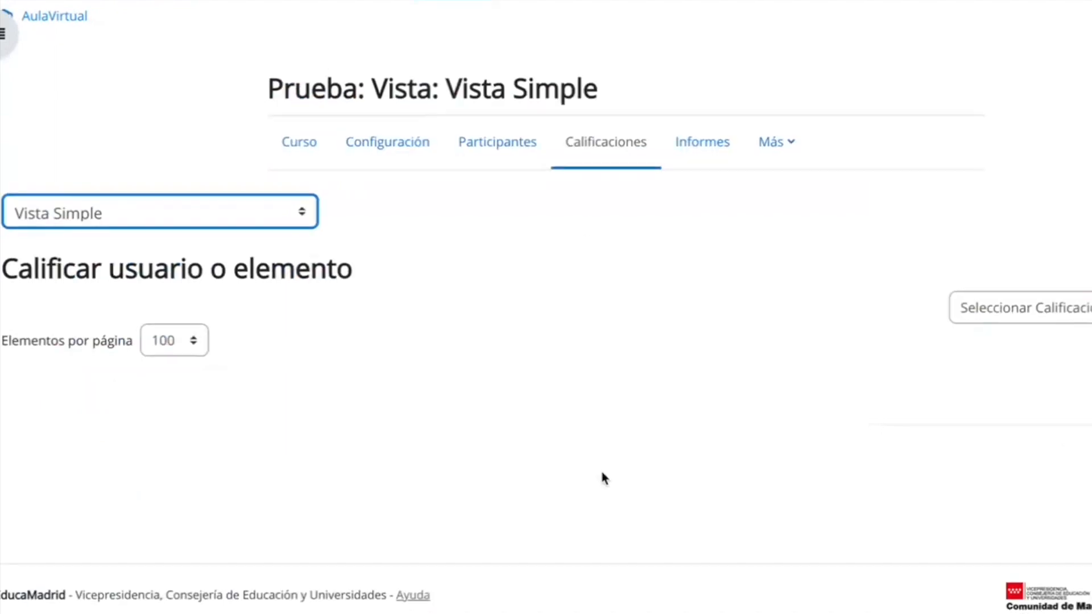
pyautogui.click(149, 219)
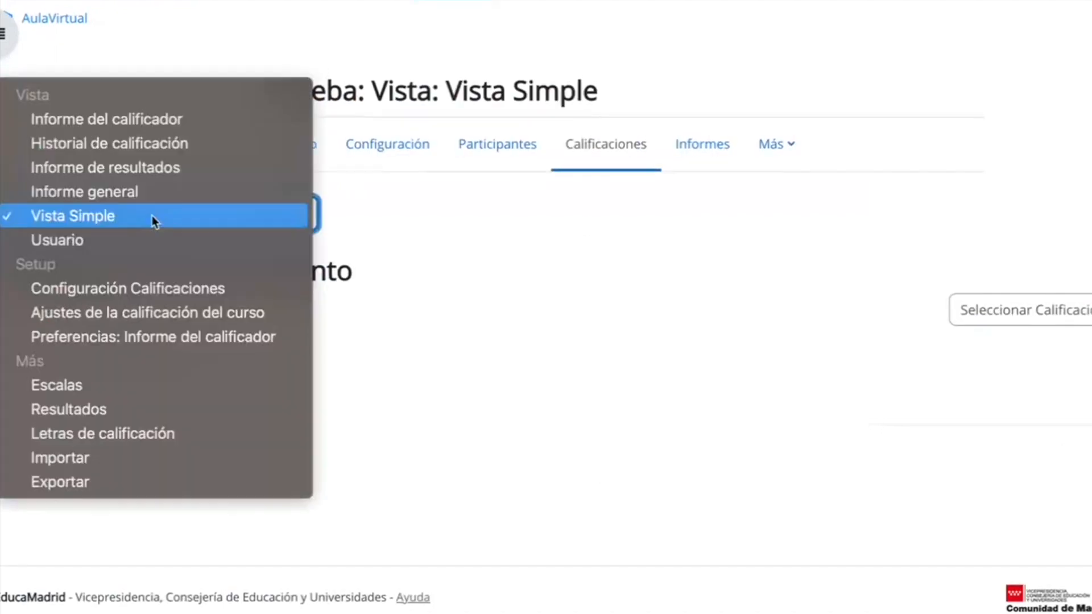
pyautogui.click(133, 119)
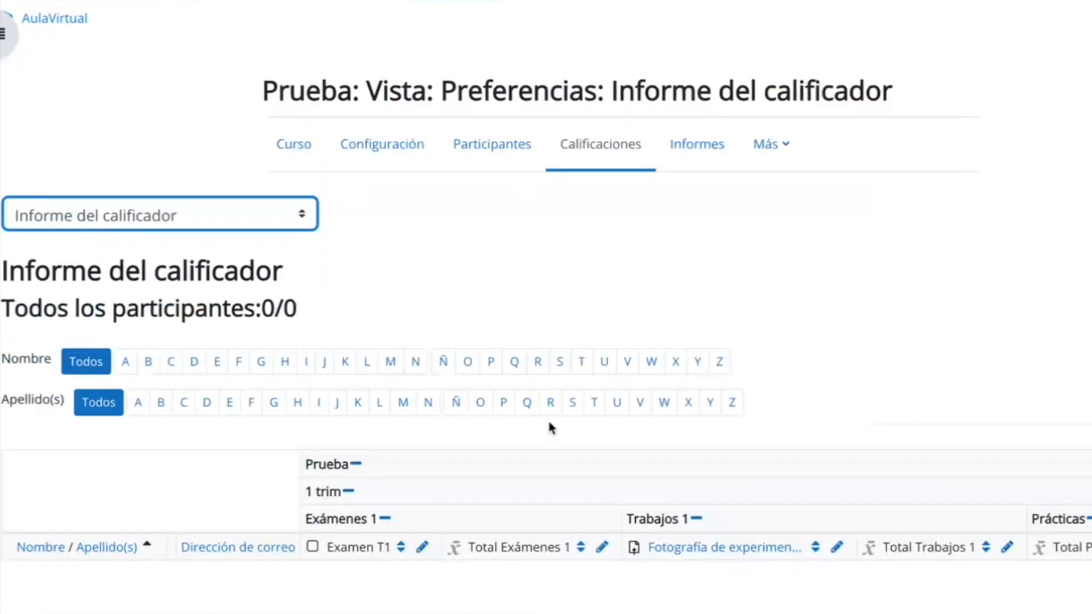
pyautogui.hscroll(1, 548, 419)
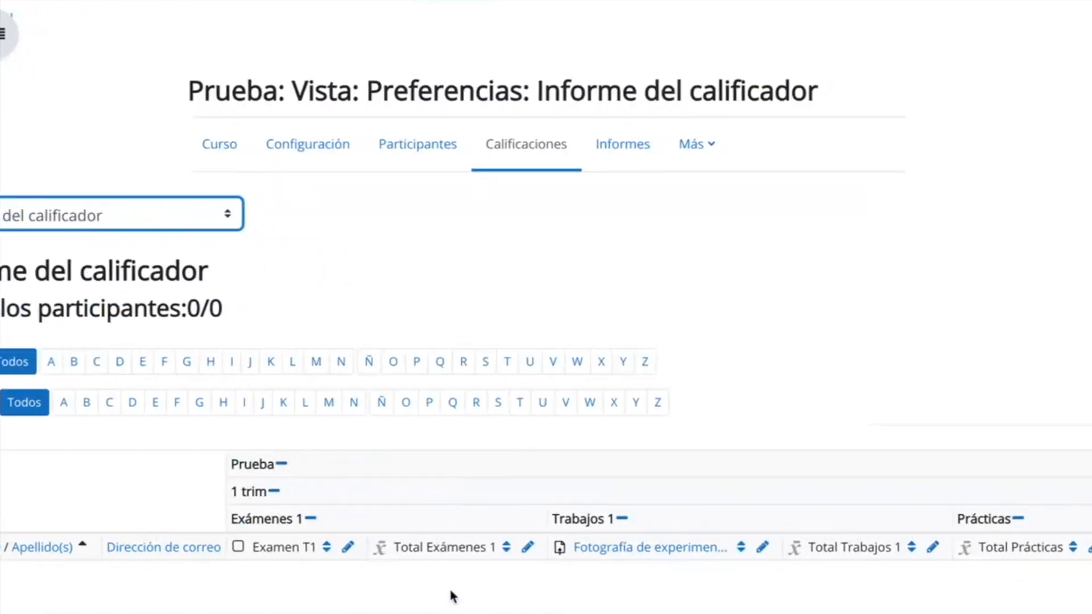
pyautogui.hscroll(3, 904, 577)
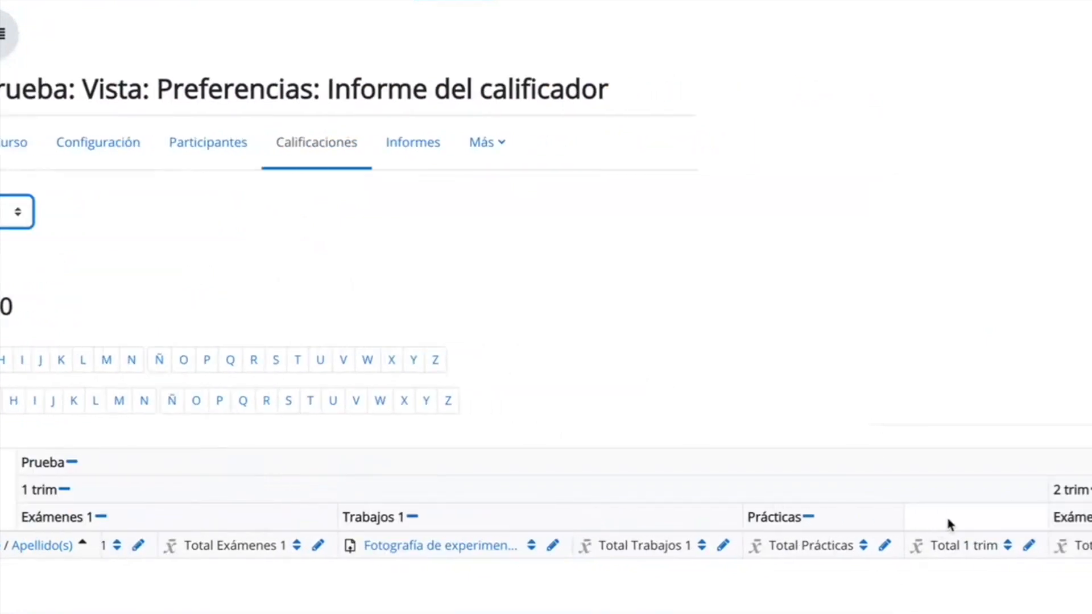
pyautogui.hscroll(1, 546, 315)
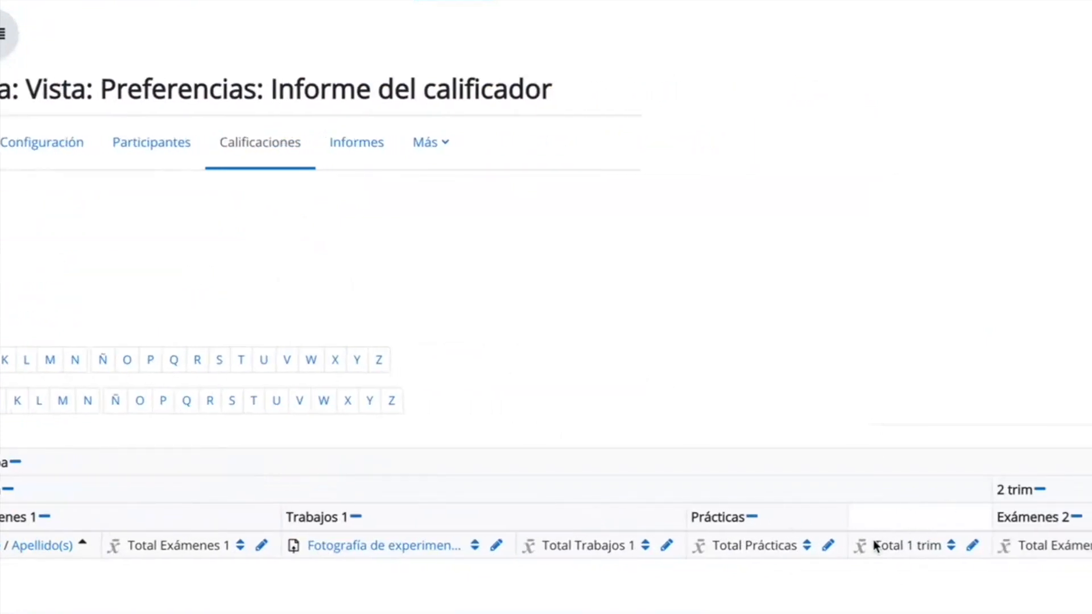
pyautogui.moveTo(874, 544); pyautogui.dragTo(955, 549)
pyautogui.hscroll(9, 964, 553)
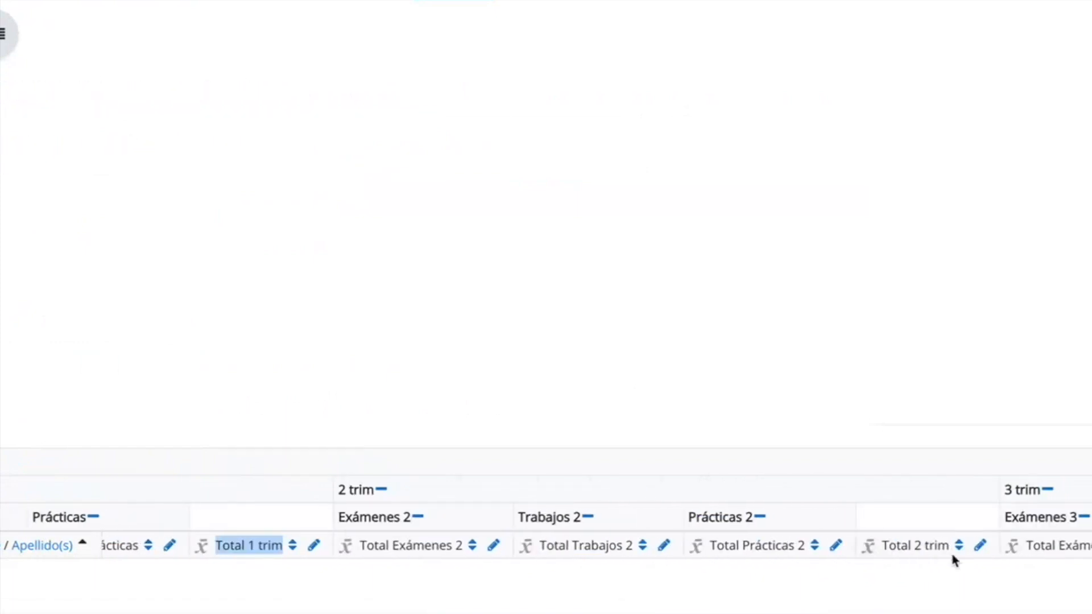
pyautogui.hscroll(9, 960, 585)
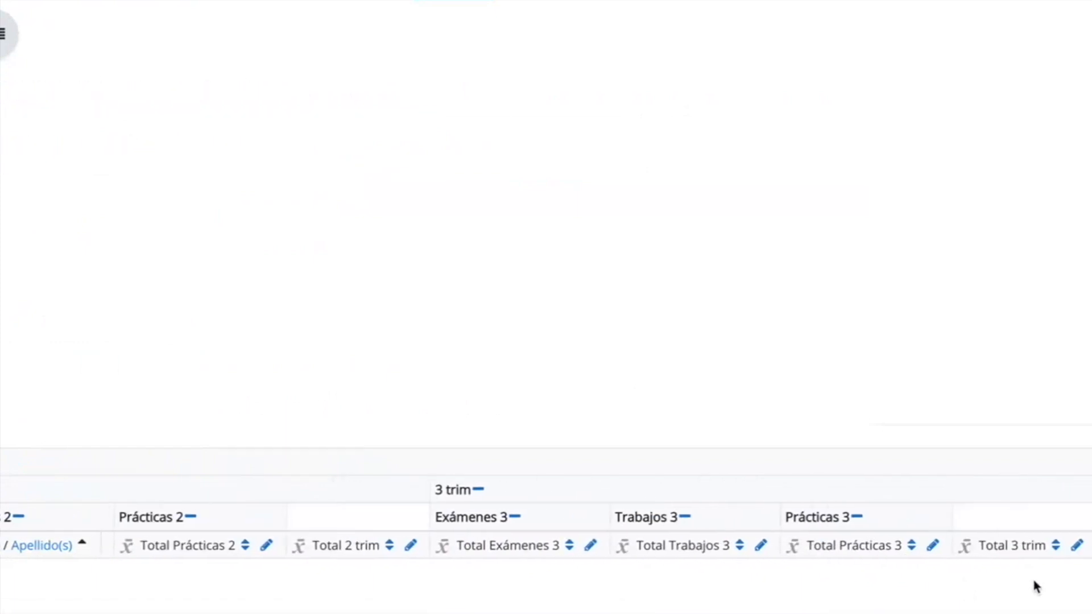
pyautogui.scroll(-2, 1012, 561)
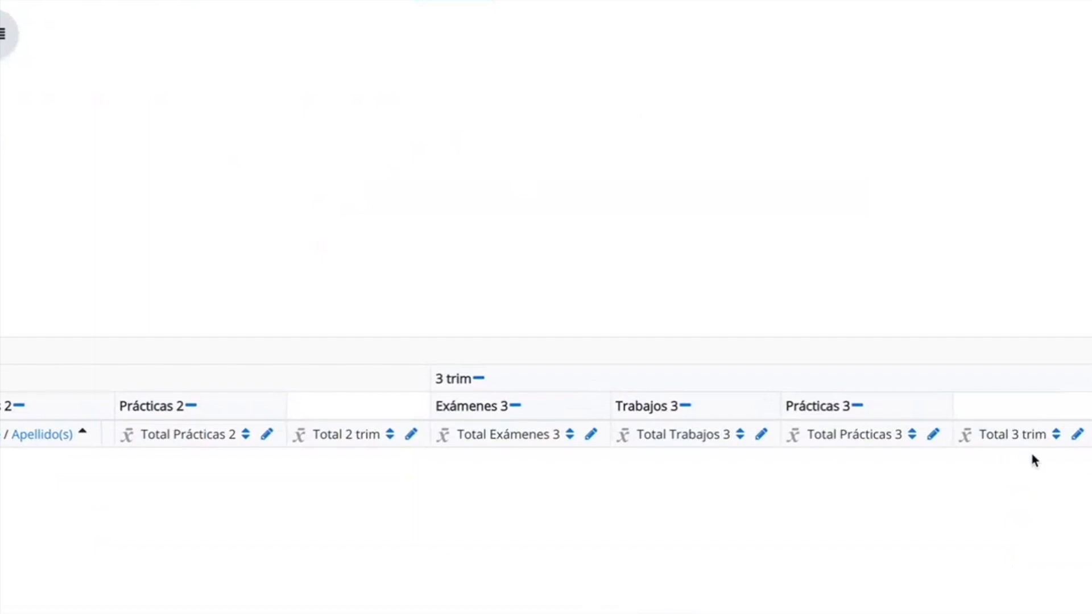
pyautogui.hscroll(-20, 405, 391)
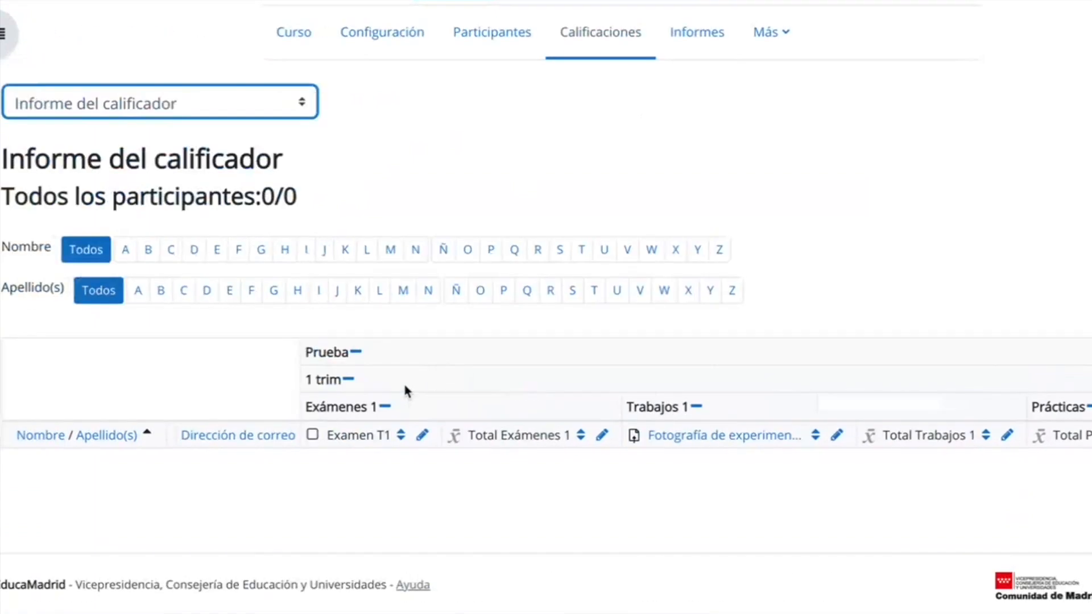
# Switch the gradebook from the grader report to Configuración Calificaciones.
pyautogui.scroll(1, 405, 392)
pyautogui.click(231, 166)
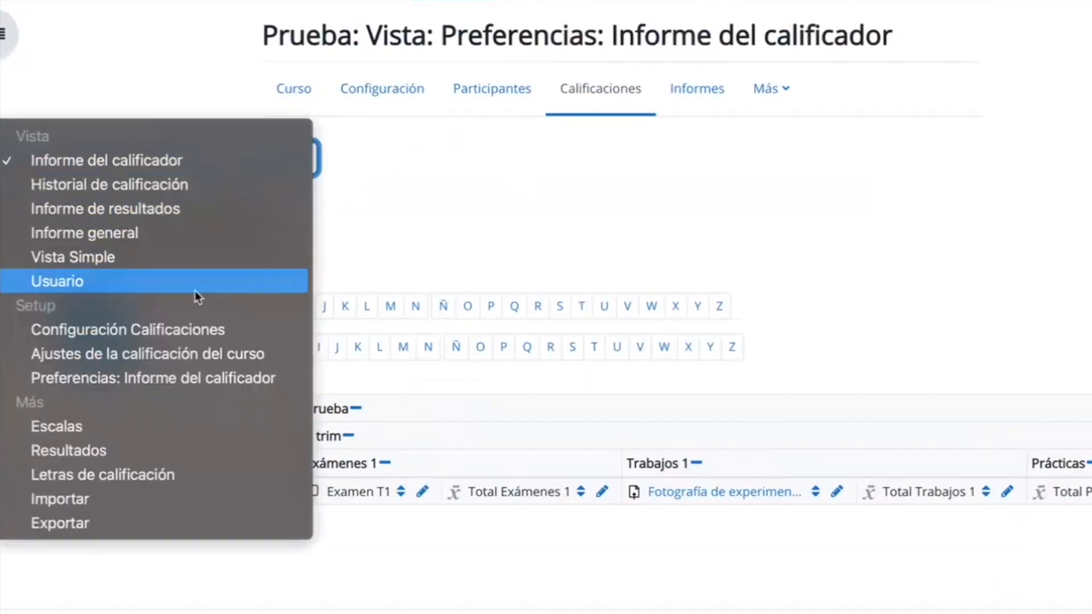
pyautogui.click(186, 335)
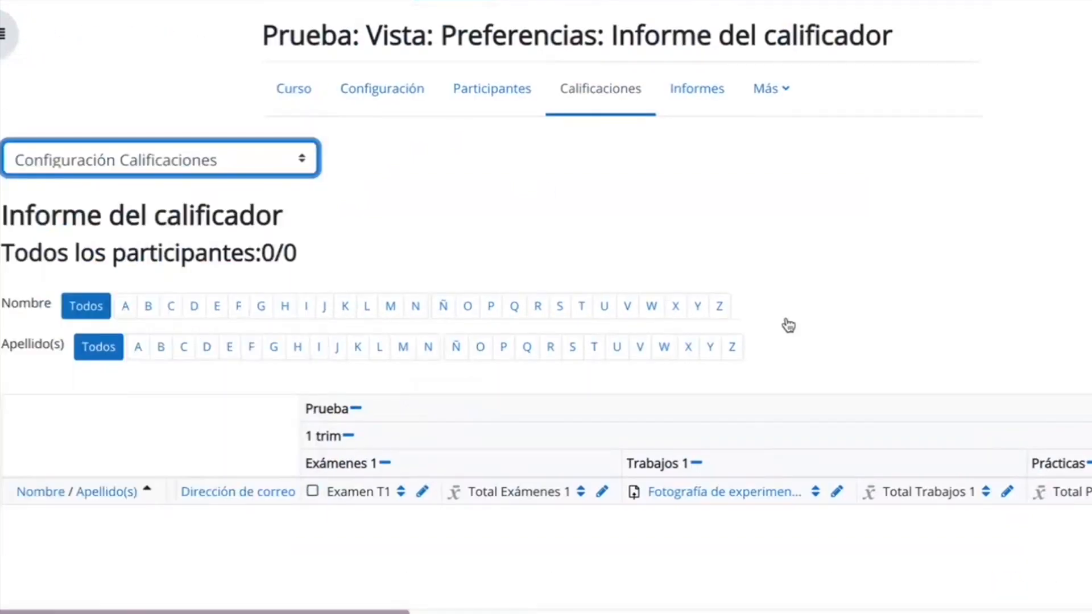
# Hide the whole "3 trim" category in the gradebook setup.
pyautogui.scroll(-2, 787, 320)
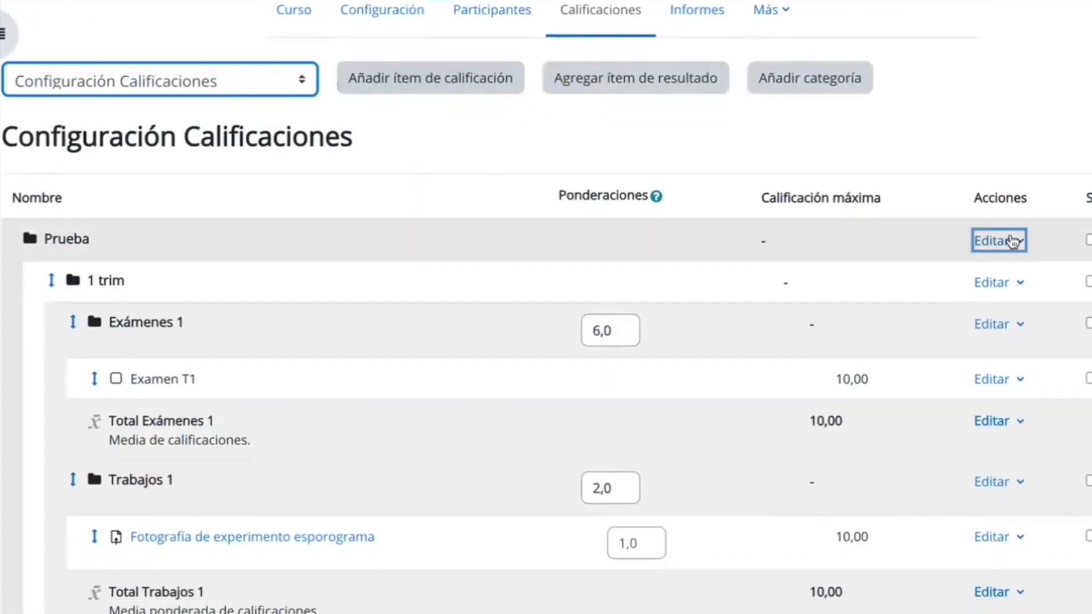
pyautogui.click(1001, 241)
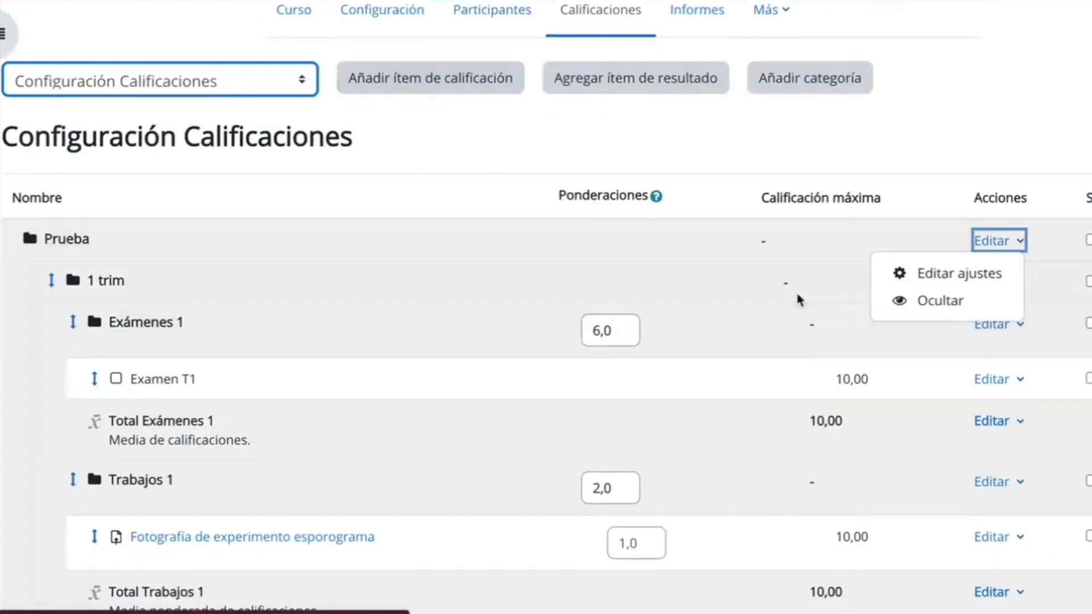
pyautogui.click(796, 290)
pyautogui.scroll(-5, 860, 354)
pyautogui.scroll(-3, 886, 414)
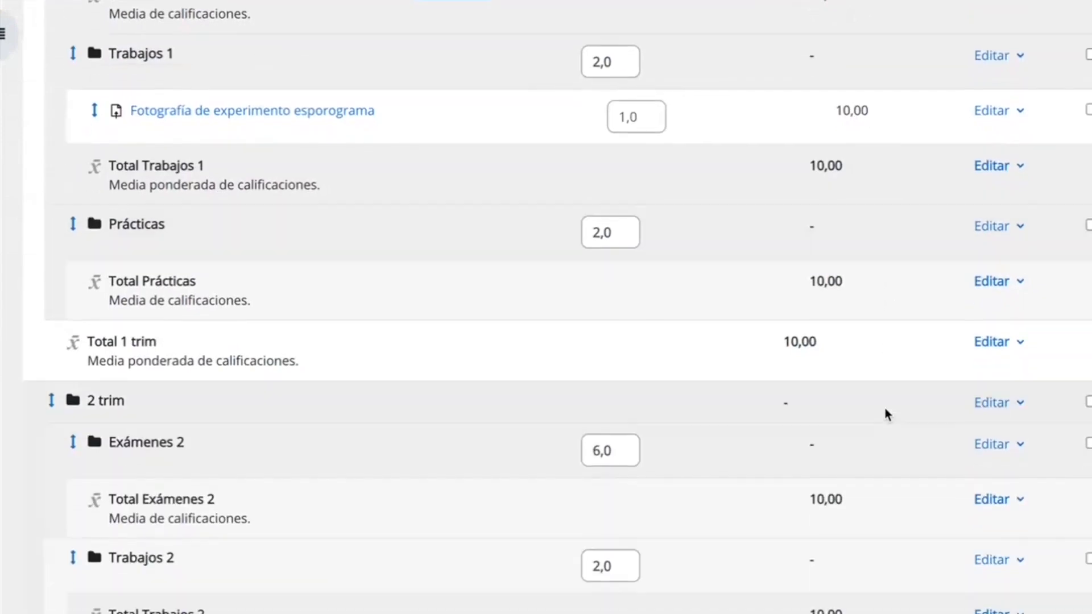
pyautogui.scroll(5, 1004, 288)
pyautogui.scroll(-15, 1004, 287)
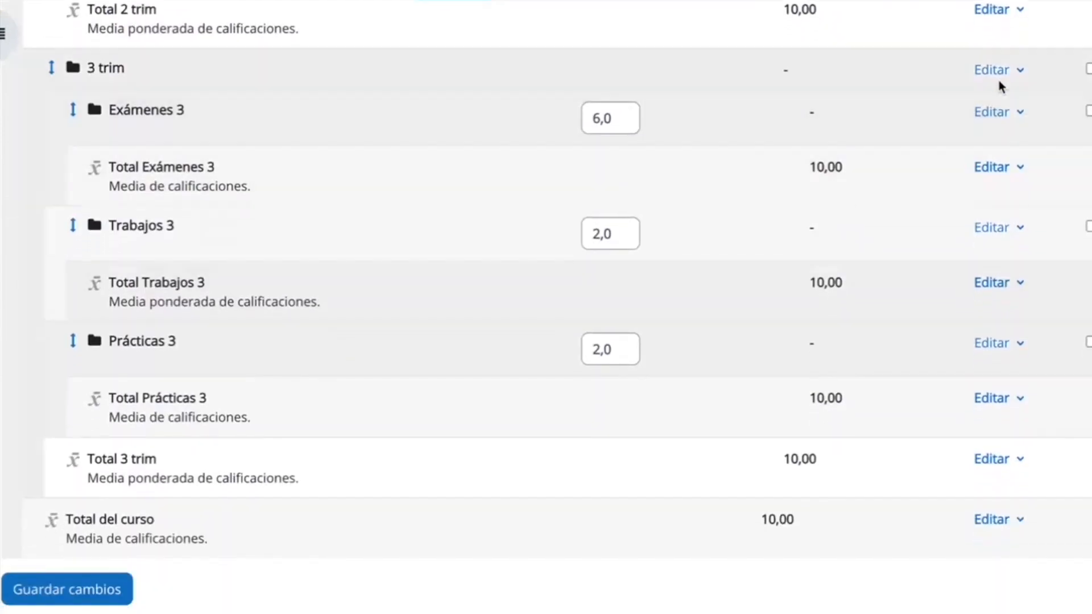
pyautogui.click(999, 70)
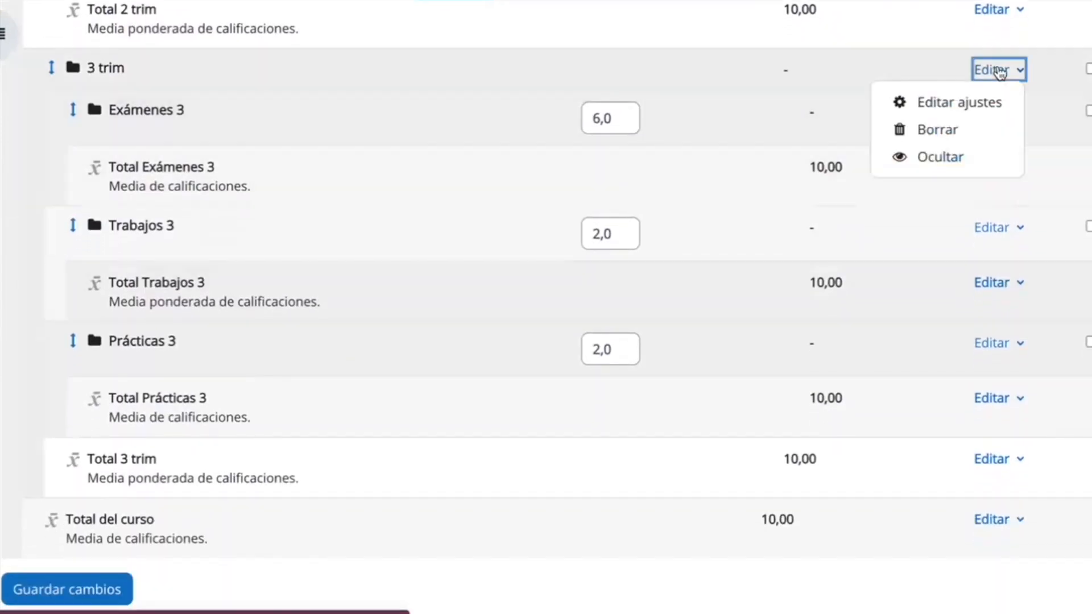
pyautogui.click(941, 158)
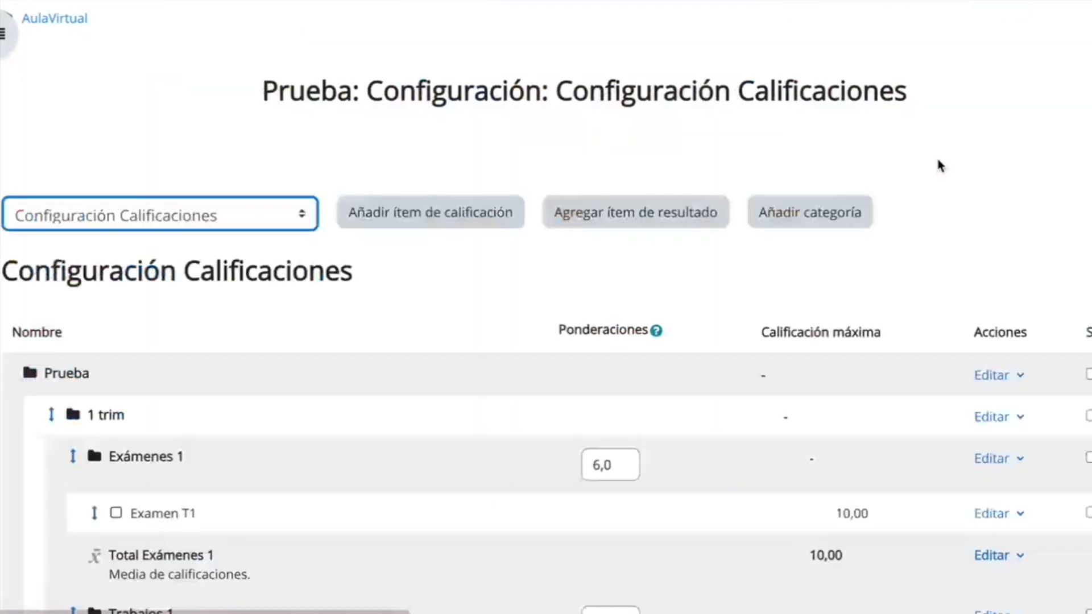
# Hide the course total, "Total del curso", in the gradebook setup.
pyautogui.scroll(-15, 560, 407)
pyautogui.scroll(-5, 561, 407)
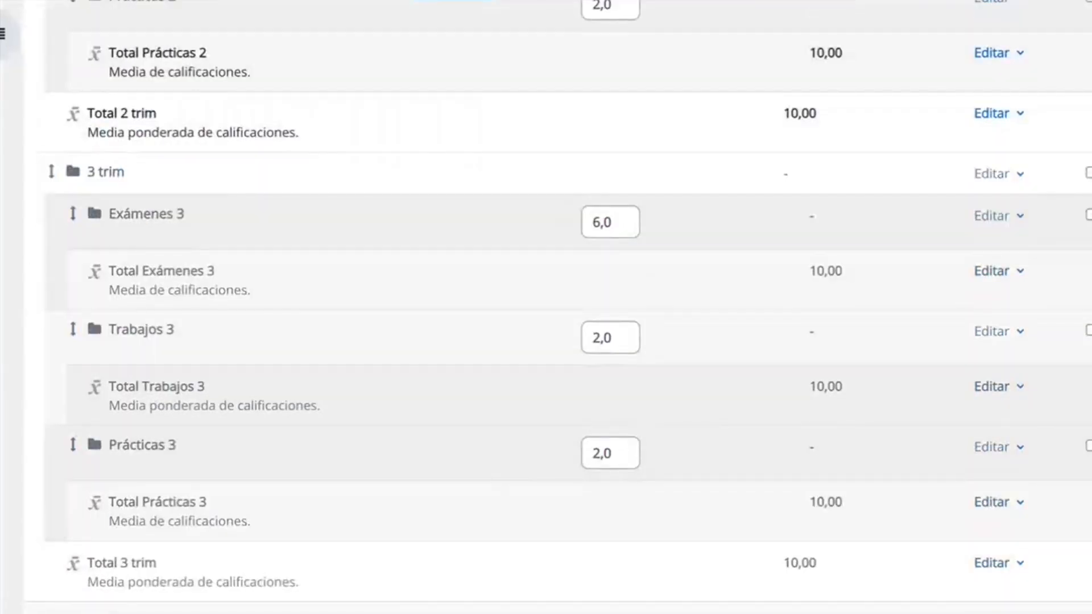
pyautogui.scroll(-2, 560, 307)
pyautogui.scroll(5, 546, 307)
pyautogui.scroll(-6, 546, 307)
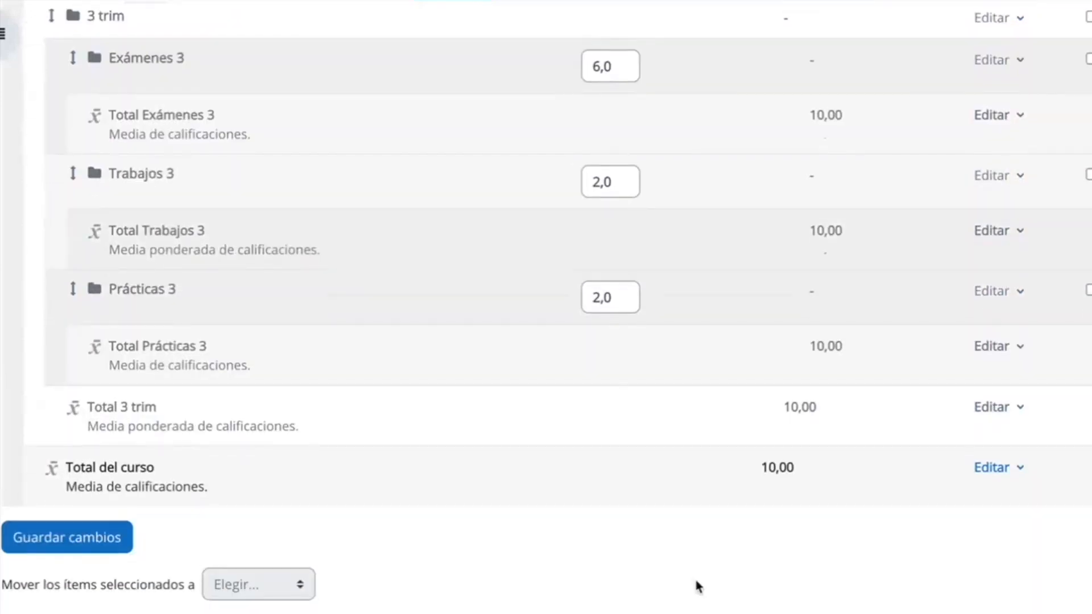
pyautogui.scroll(13, 865, 353)
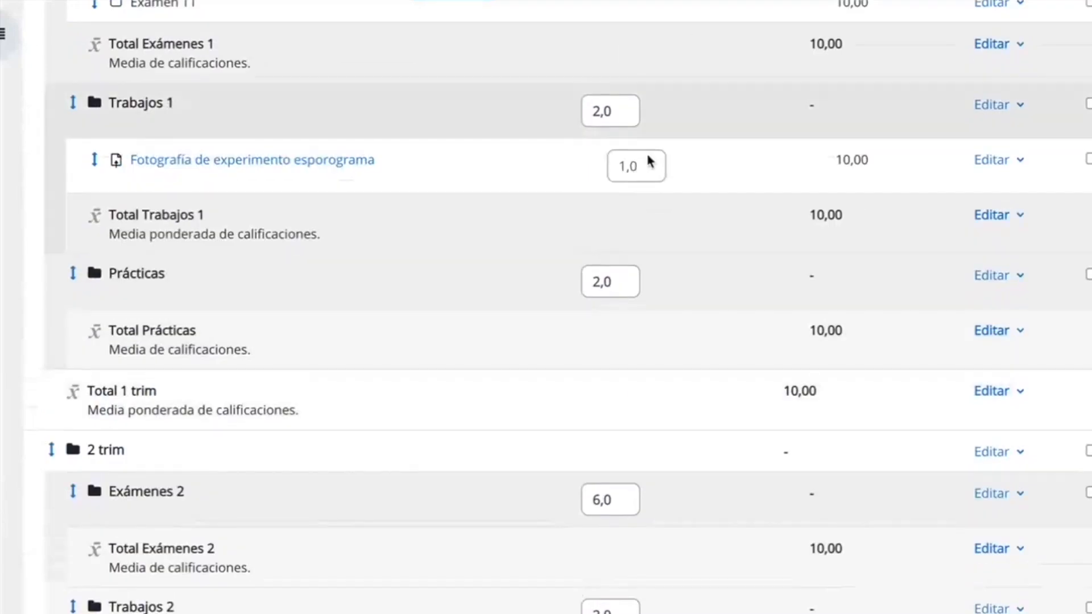
pyautogui.scroll(-13, 735, 308)
pyautogui.click(995, 344)
pyautogui.click(994, 342)
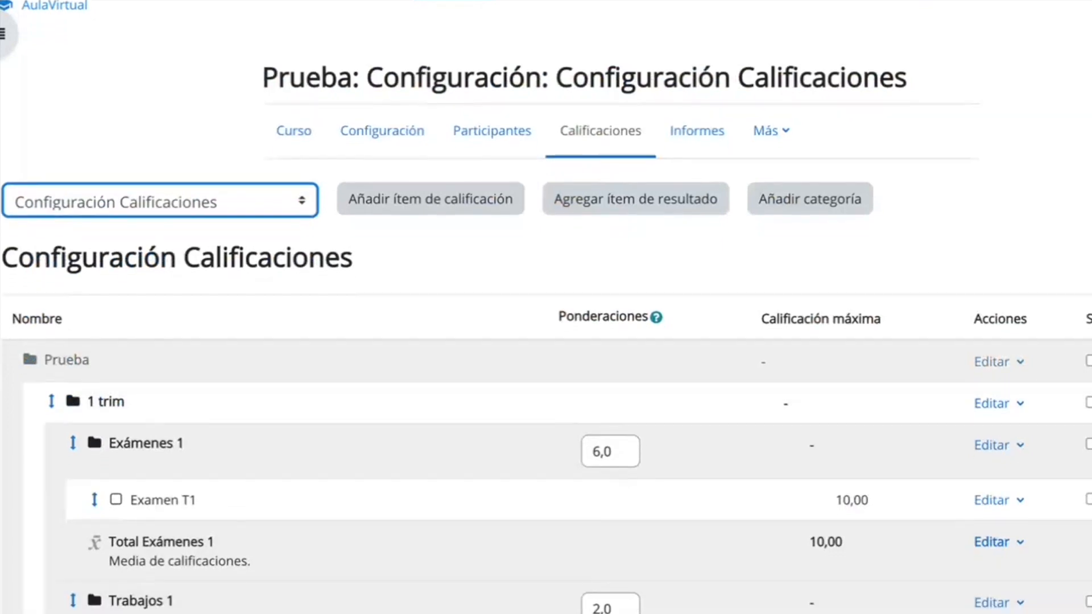
# Hide only the "Total 2 trim" item of the second trimester category.
pyautogui.scroll(-15, 546, 307)
pyautogui.scroll(7, 709, 361)
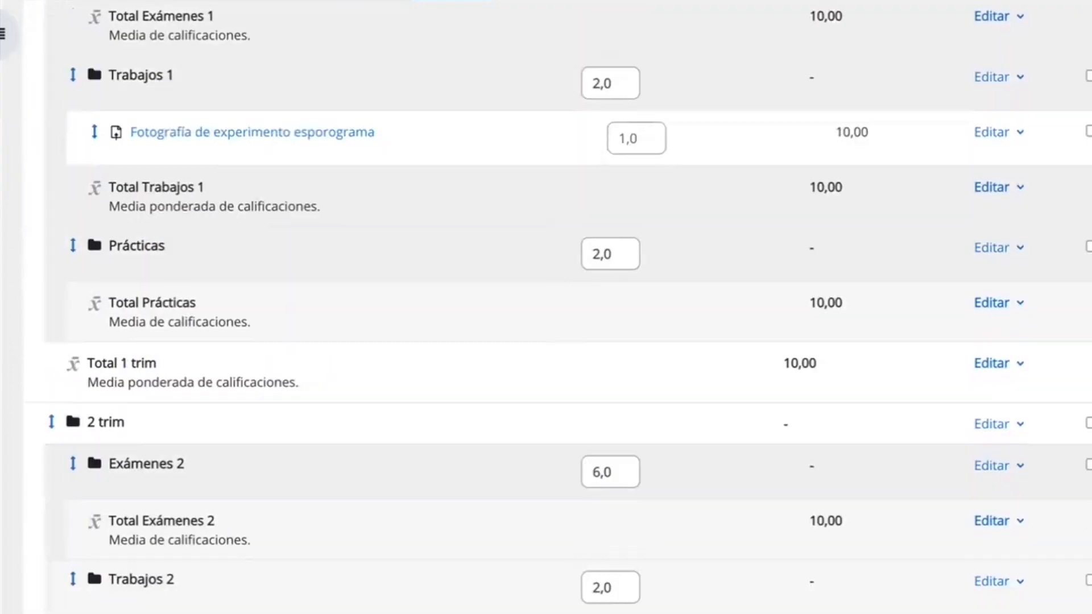
pyautogui.scroll(-6, 1073, 285)
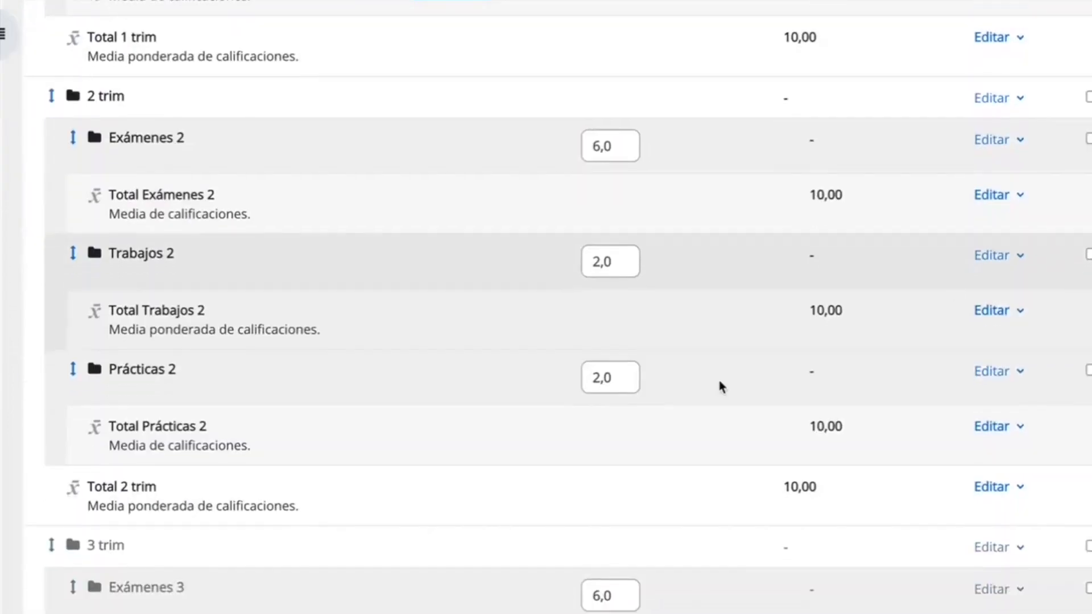
pyautogui.click(1007, 491)
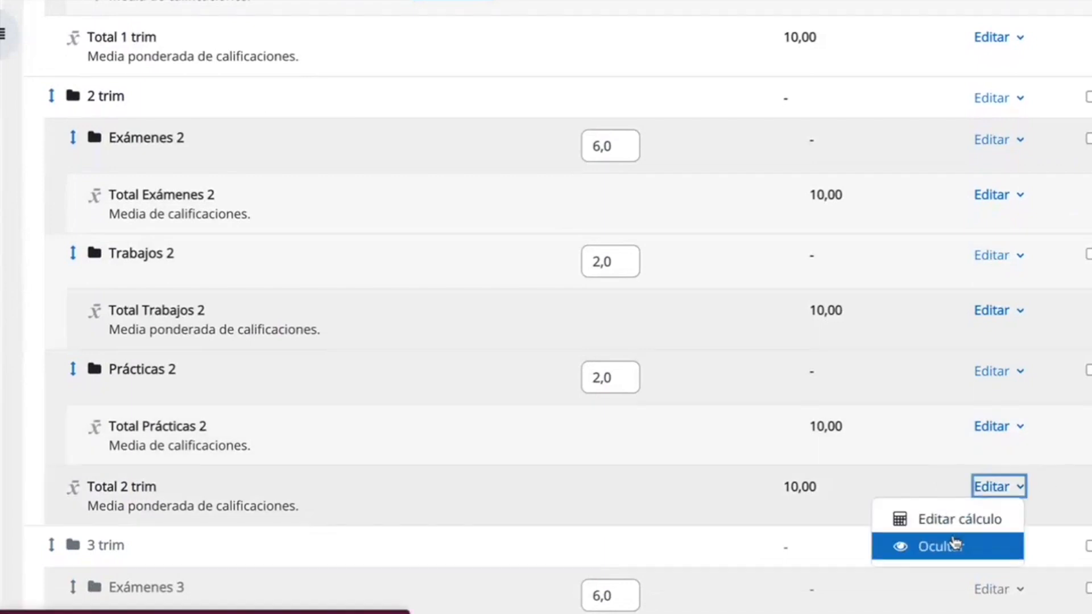
pyautogui.click(982, 548)
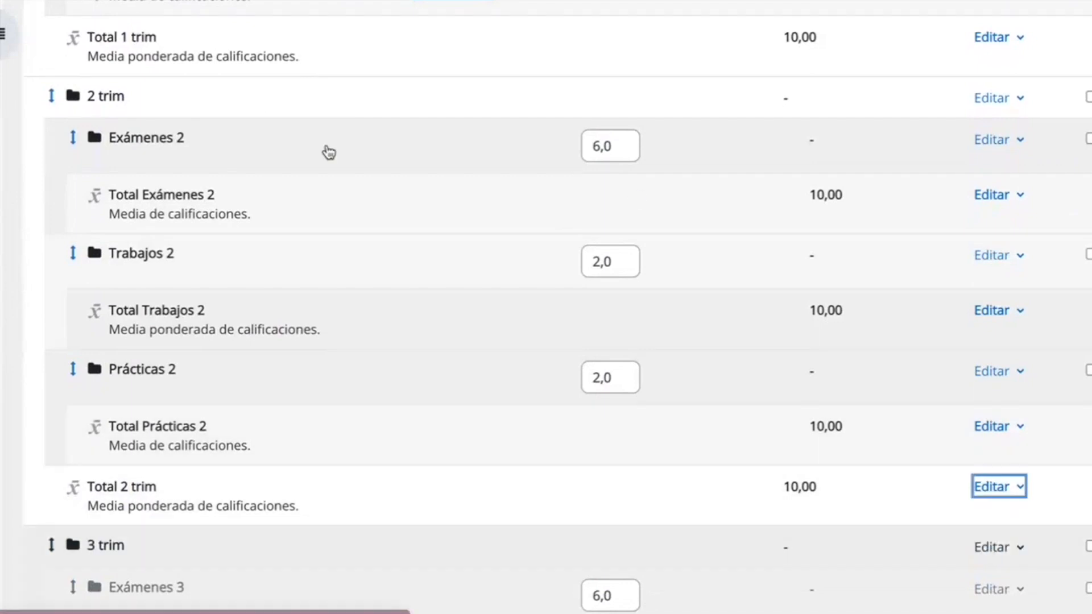
# Hide the grade item "Examen T1" in the Exámenes 1 category of the first trimester.
pyautogui.scroll(-10, 287, 460)
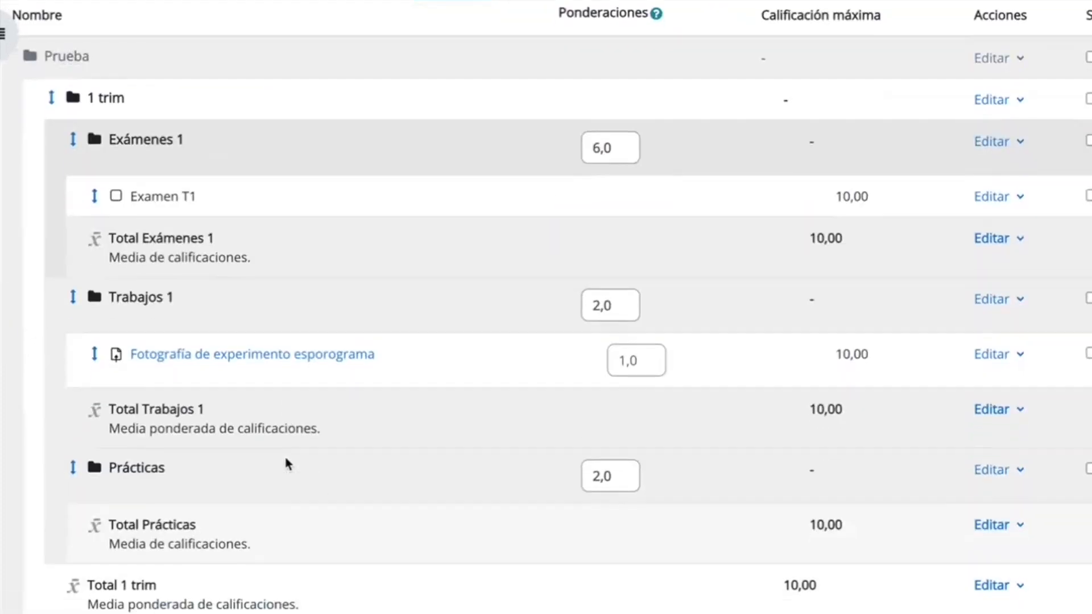
pyautogui.scroll(6, 297, 419)
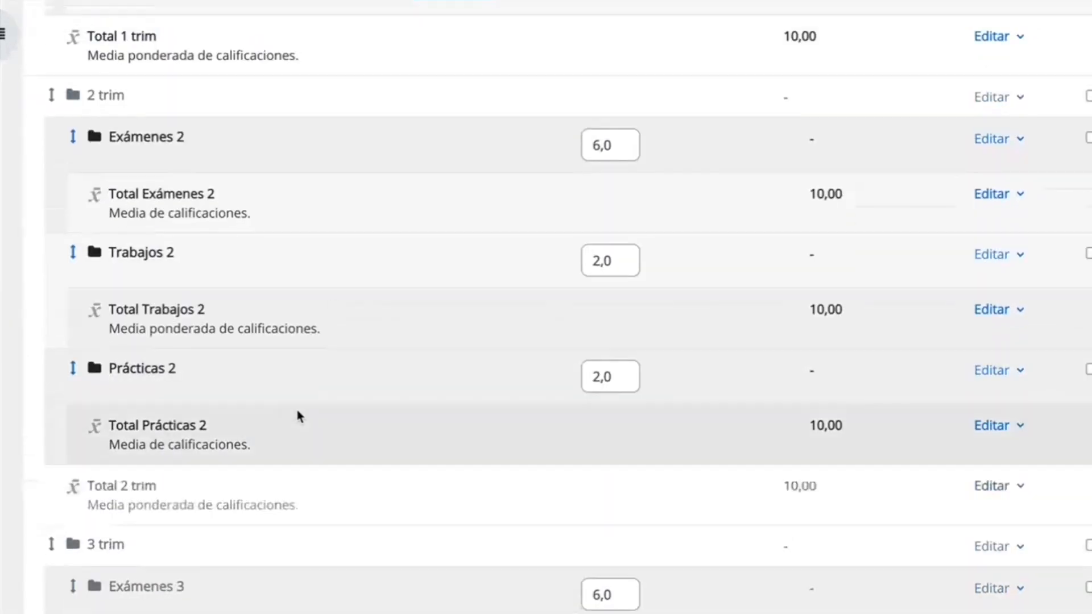
pyautogui.scroll(5, 367, 87)
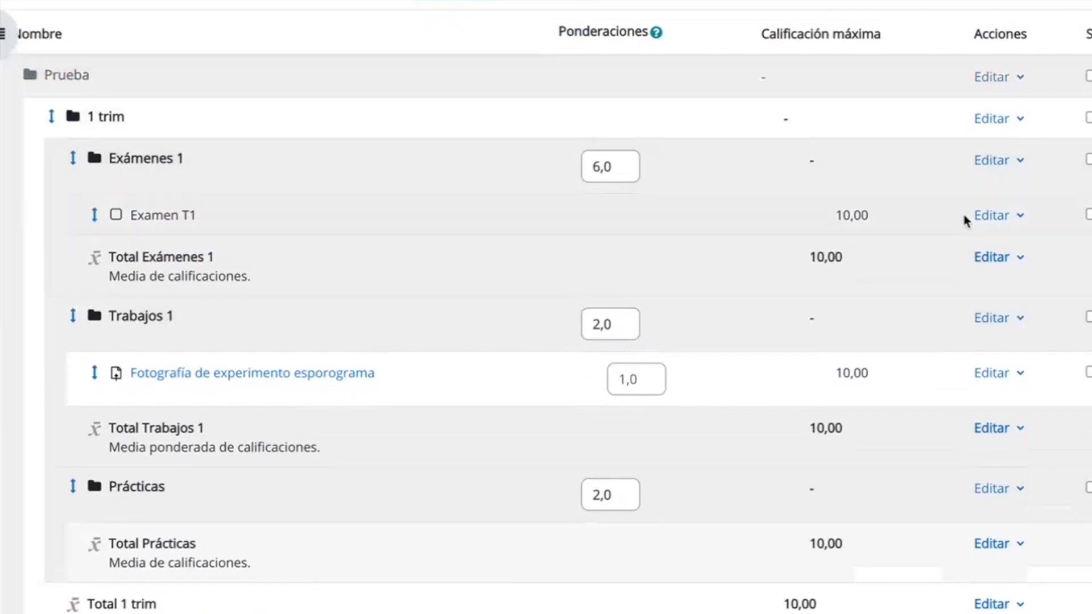
pyautogui.click(1002, 215)
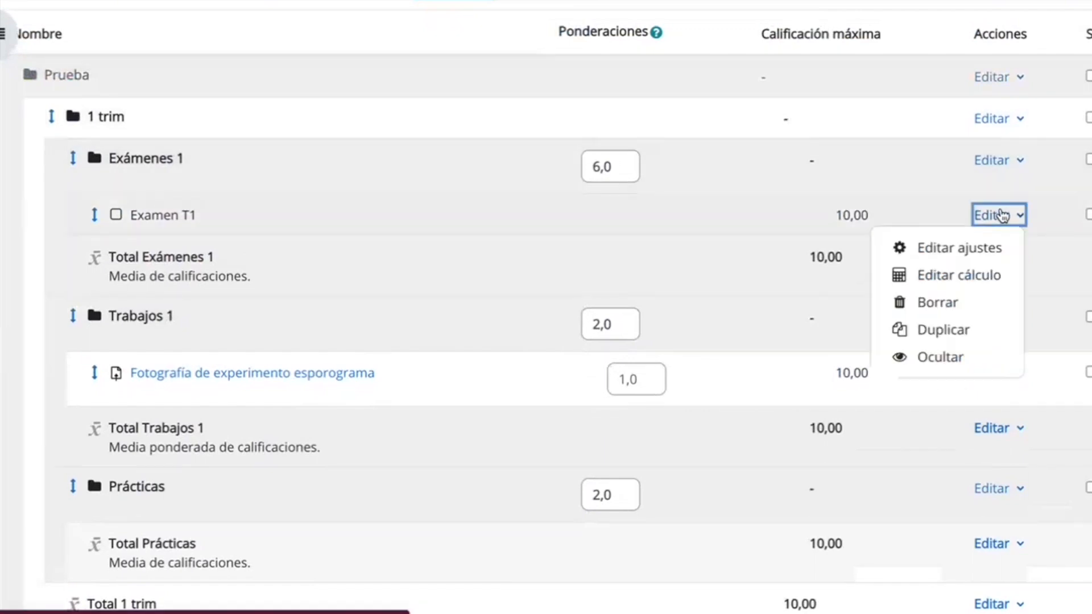
pyautogui.click(941, 358)
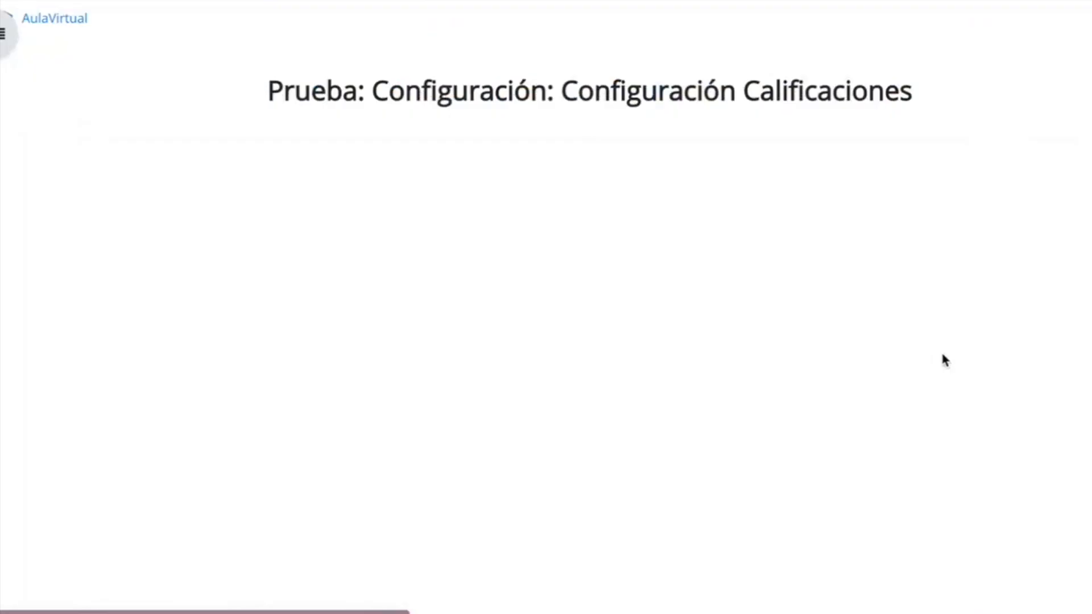
pyautogui.scroll(-3, 942, 355)
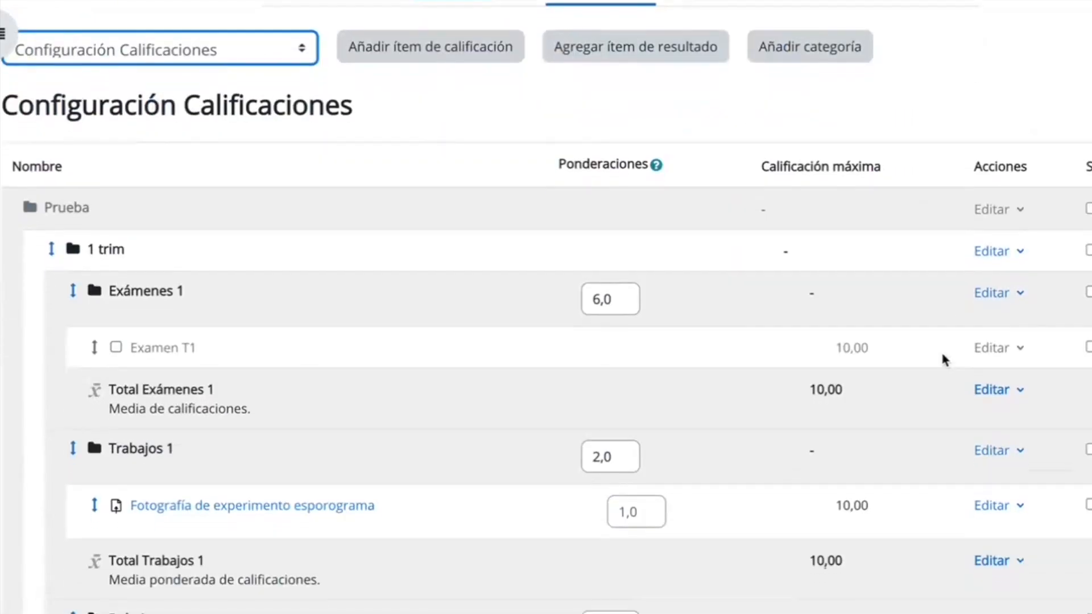
pyautogui.scroll(-1, 943, 355)
pyautogui.scroll(1, 942, 354)
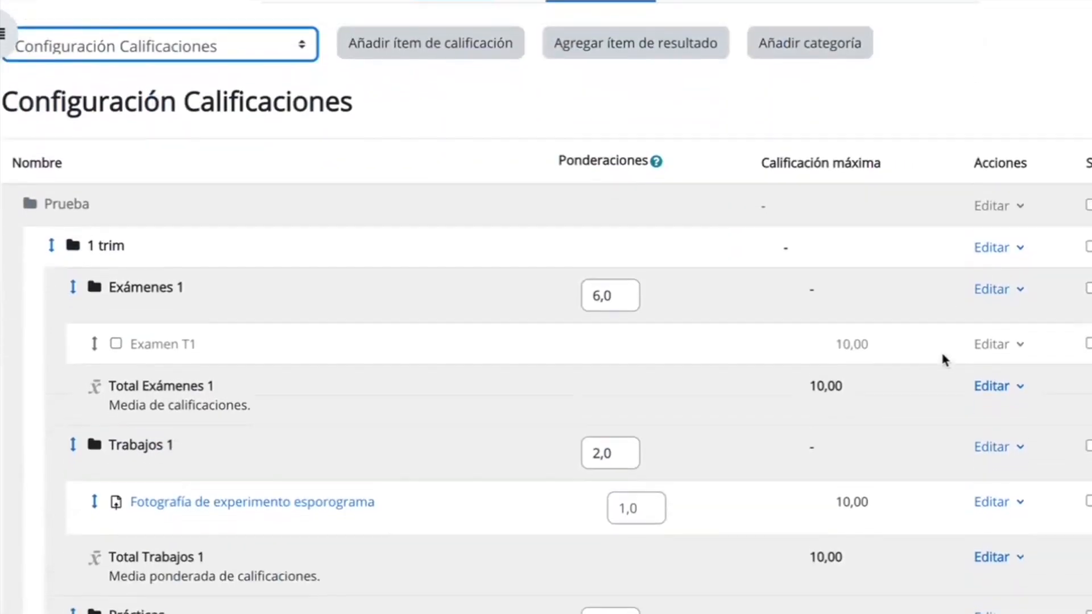